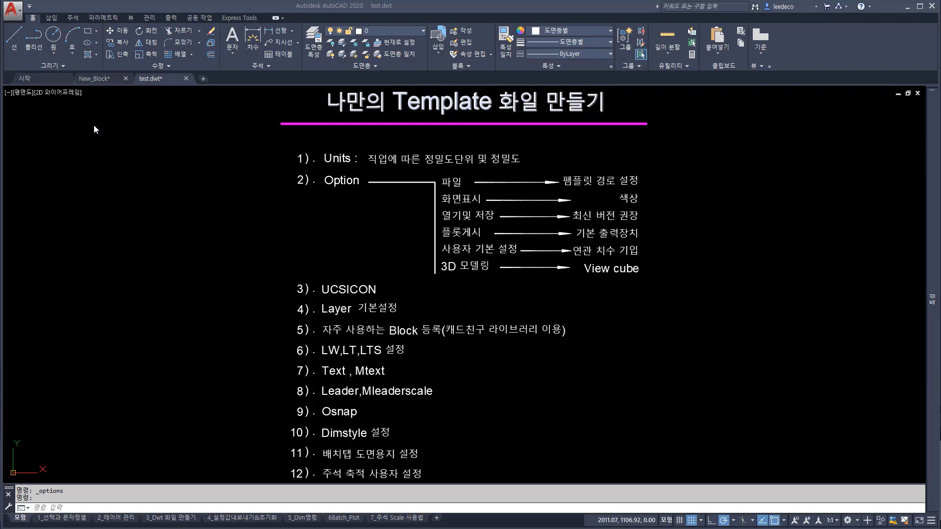
- Examine the template files offered on the start page, including BABA_01.dwt, BABA_02.dwt, BABA_03.dwt and test.dwt
left_click(45, 78)
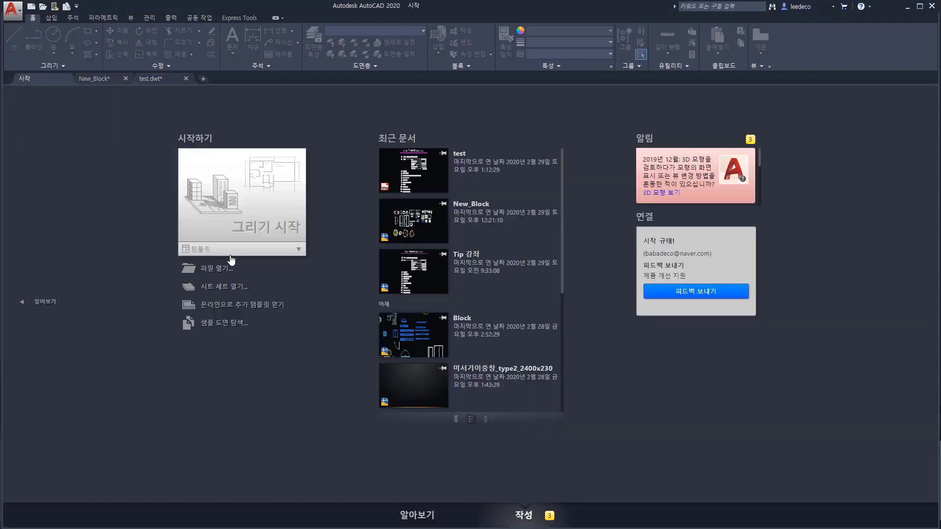
left_click(238, 253)
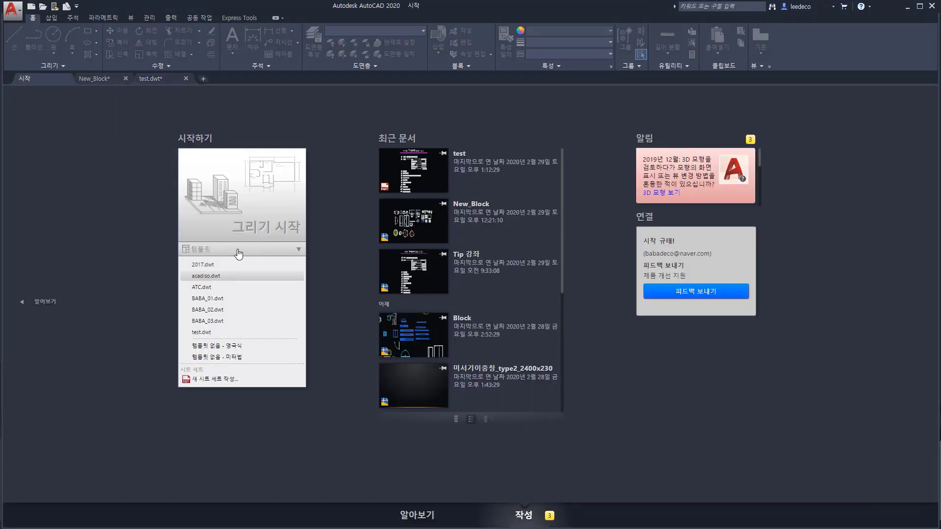
left_click_drag(194, 332, 224, 338)
mouse_move(187, 294)
left_mouse_down()
mouse_move(230, 304)
mouse_move(207, 313)
mouse_move(244, 321)
left_mouse_up()
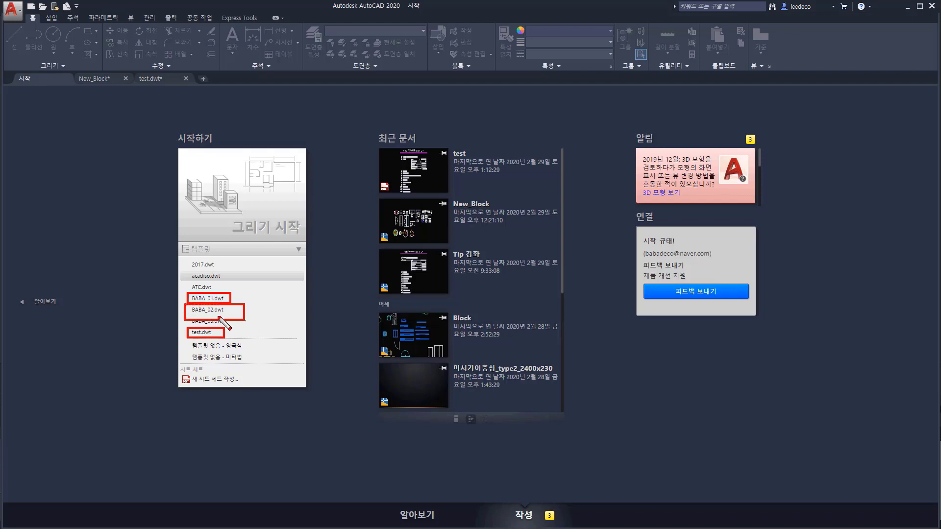
key("Escape")
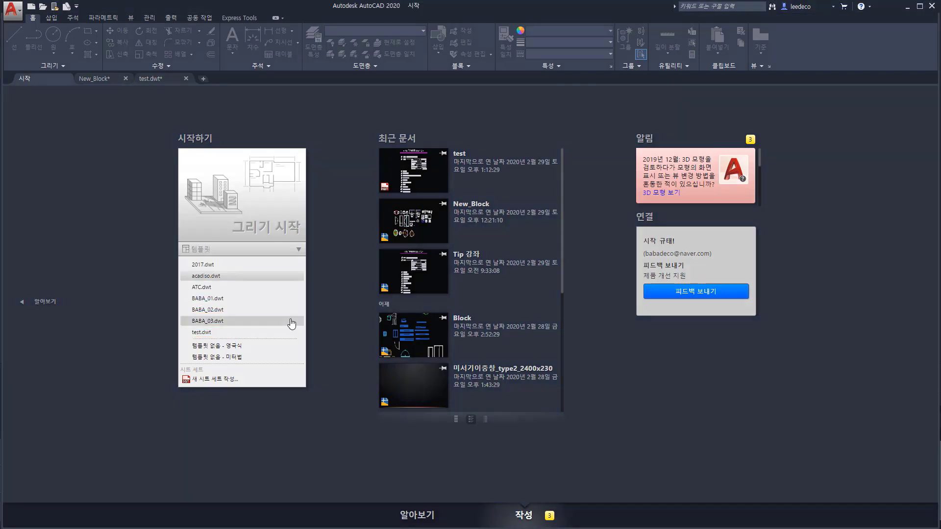
key("ctrl+shift+d")
left_click_drag(187, 314, 238, 324)
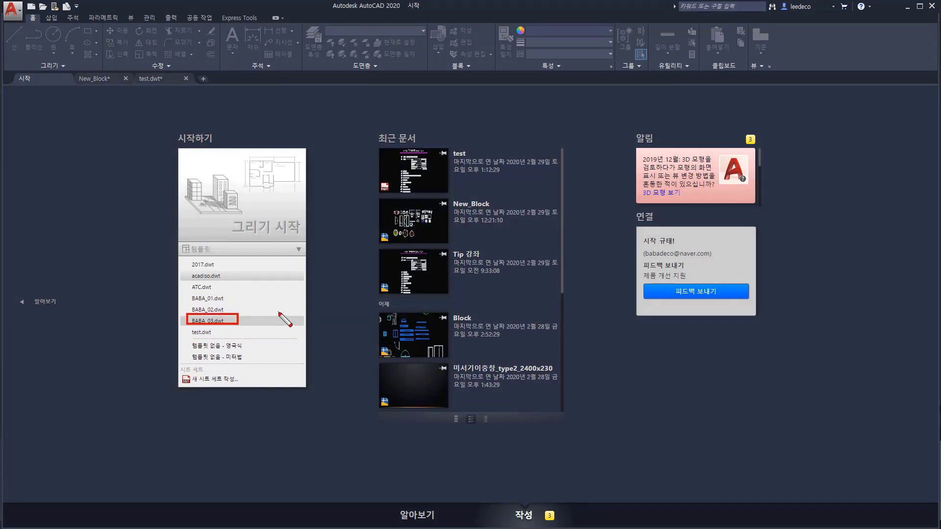
key("Escape")
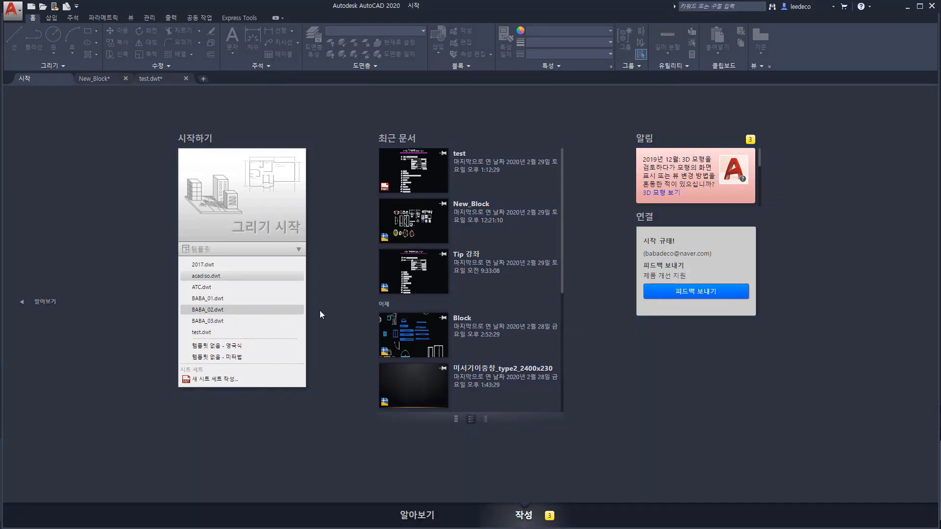
left_click(329, 280)
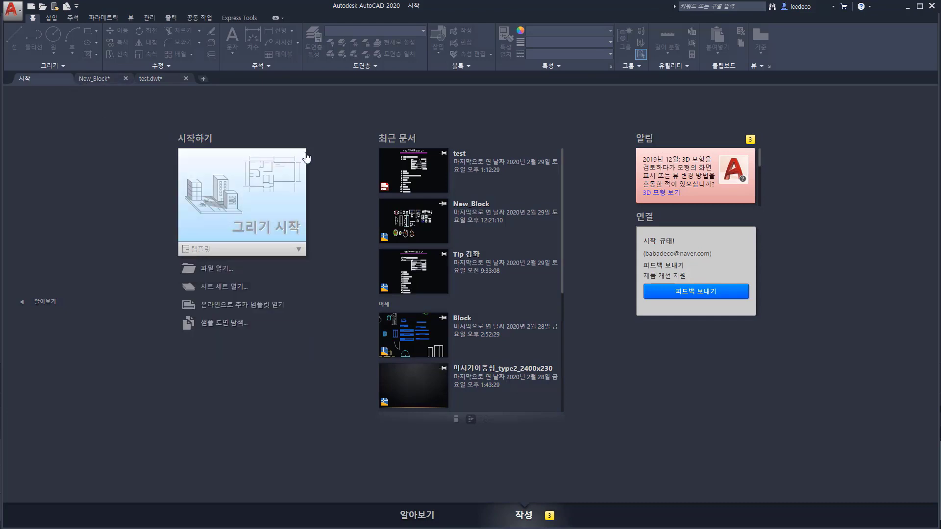
- Return to test.dwt and examine the template settings in Options, including the sheet set template location and the quick new drawing's default template
left_click(164, 77)
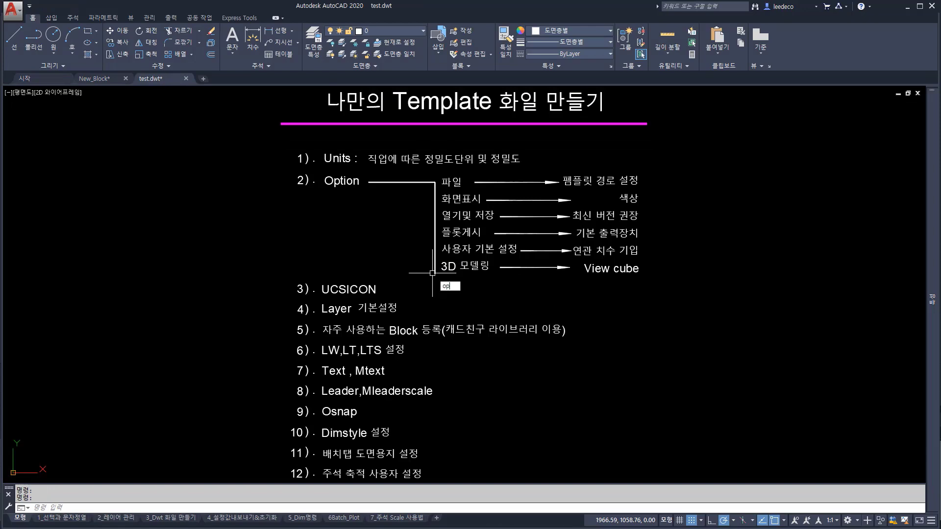
type("op")
key("Return")
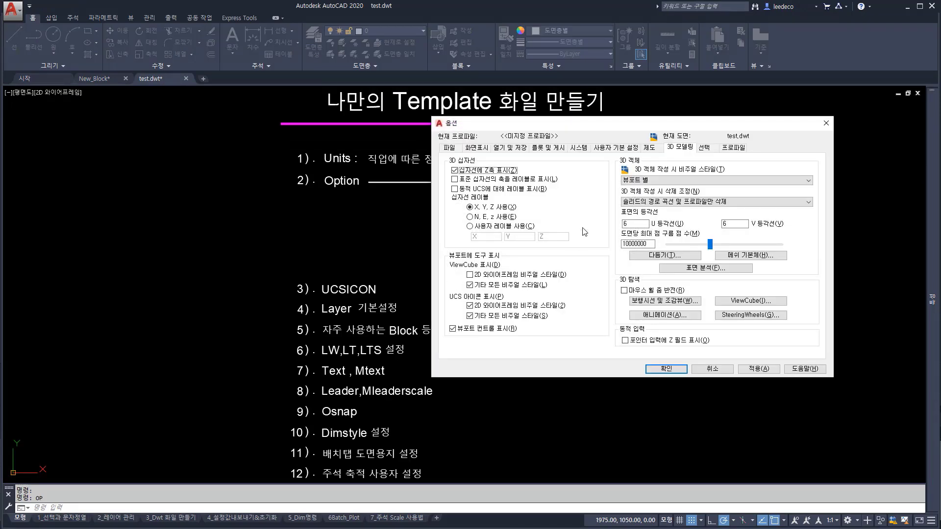
left_click(449, 148)
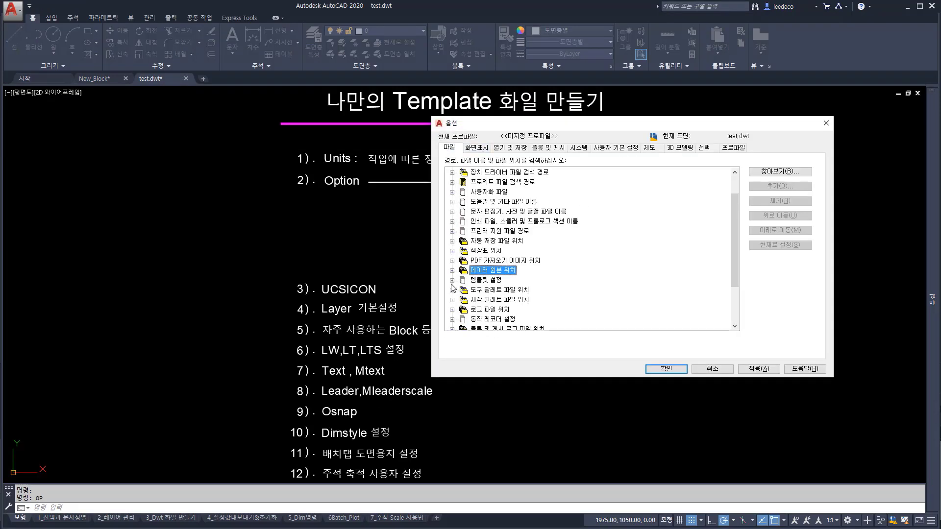
left_click(451, 281)
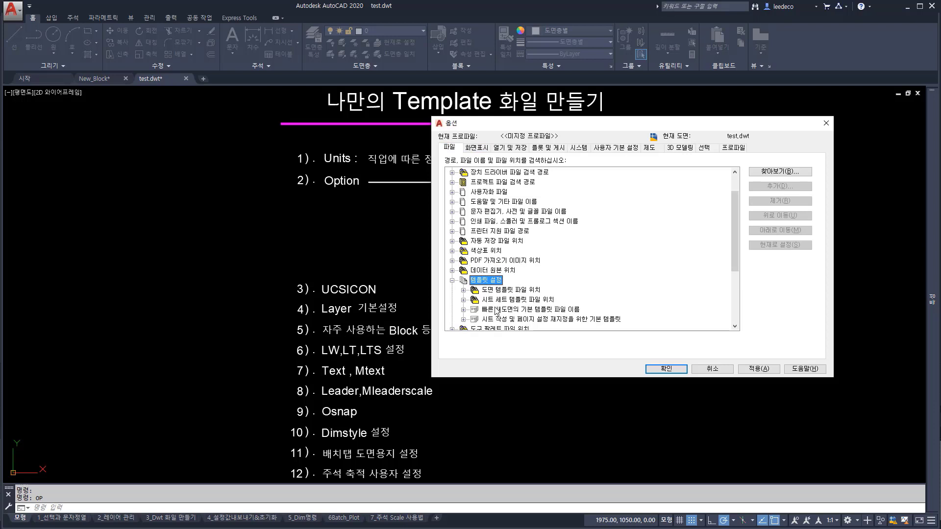
left_click(464, 300)
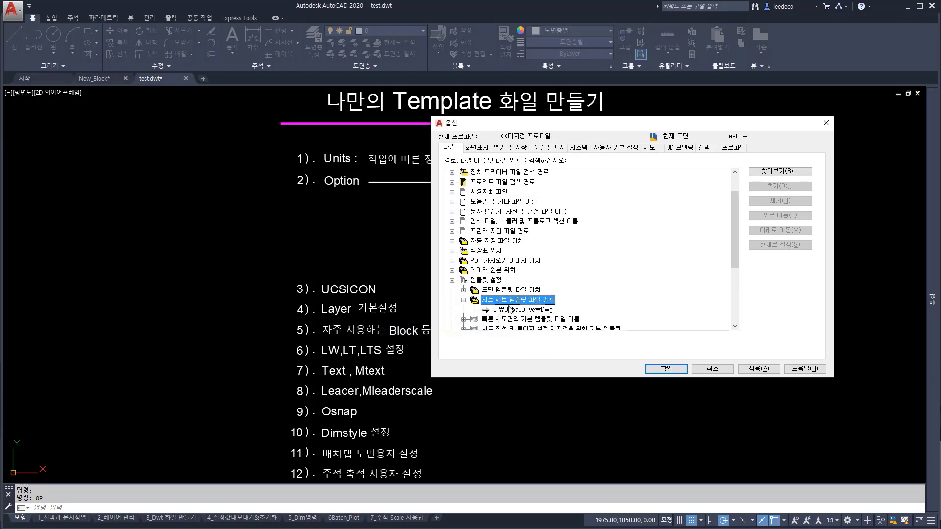
left_click(463, 300)
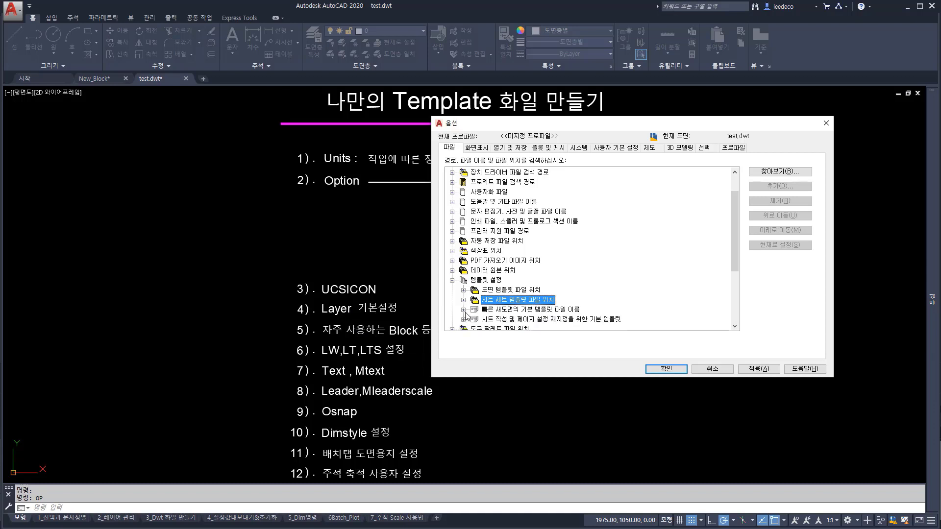
left_click(464, 310)
scroll(616, 295, "down", 1)
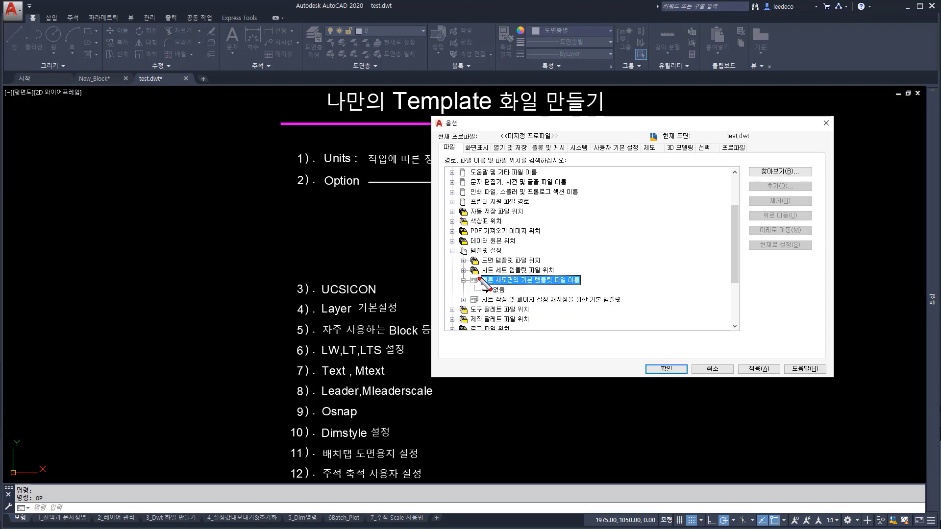
left_click_drag(476, 277, 582, 277)
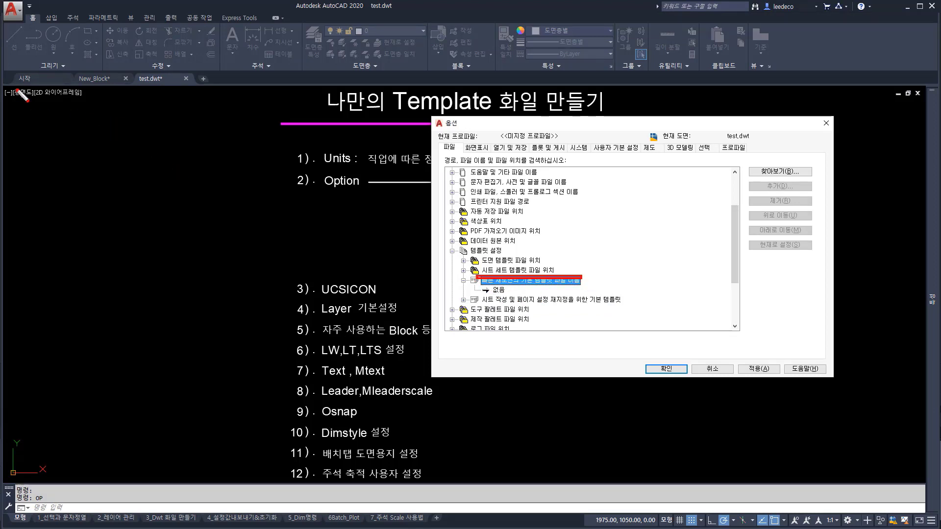
mouse_move(11, 74)
left_mouse_down()
mouse_move(78, 95)
mouse_move(76, 112)
left_mouse_up()
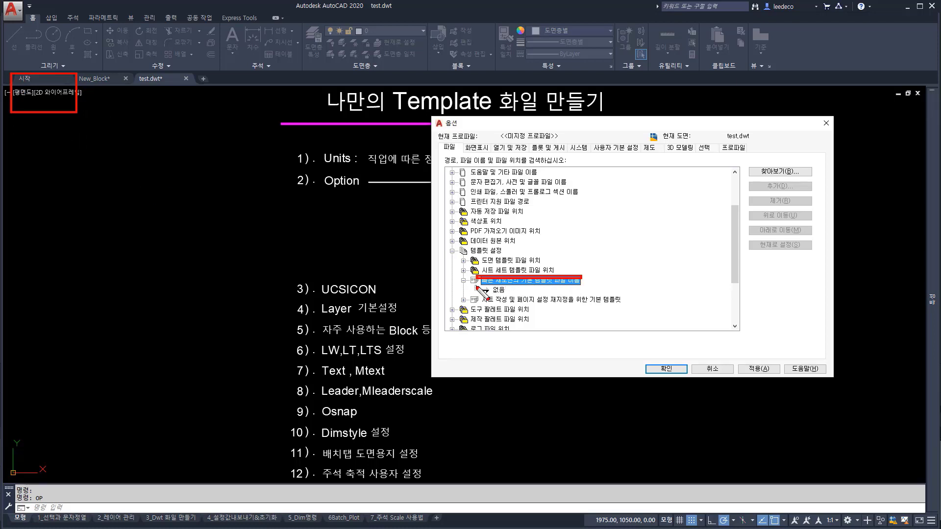
left_click_drag(474, 286, 517, 298)
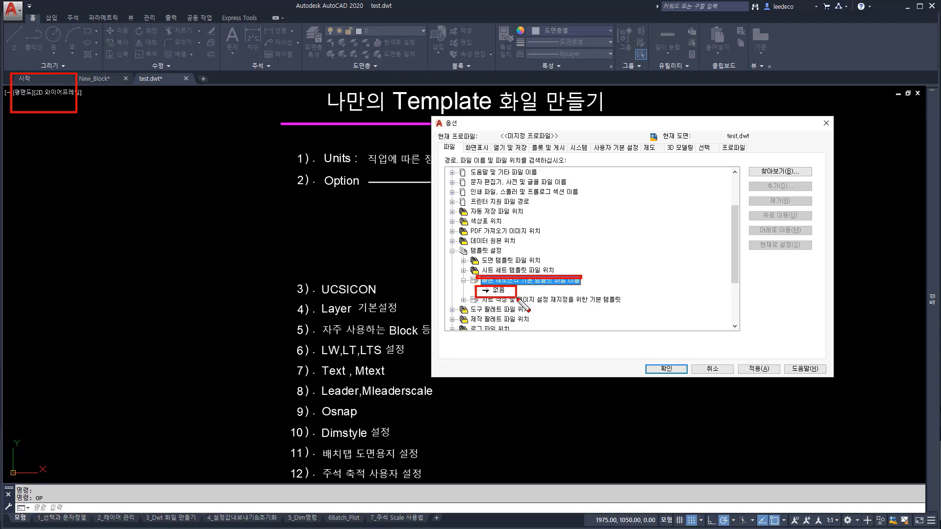
- Browse the Dwg folder's template files for the quick new drawing default, then cancel the file selection and the Options dialog
left_click(499, 290)
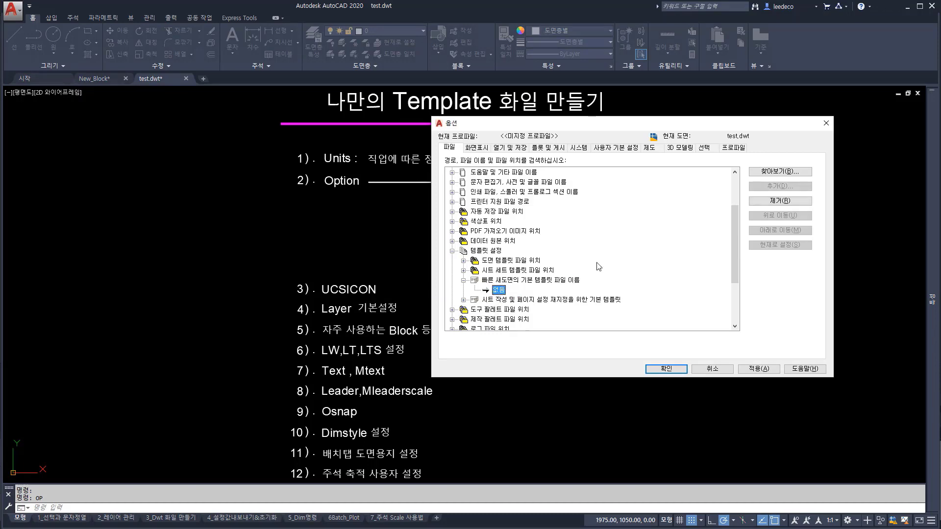
double_click(498, 291)
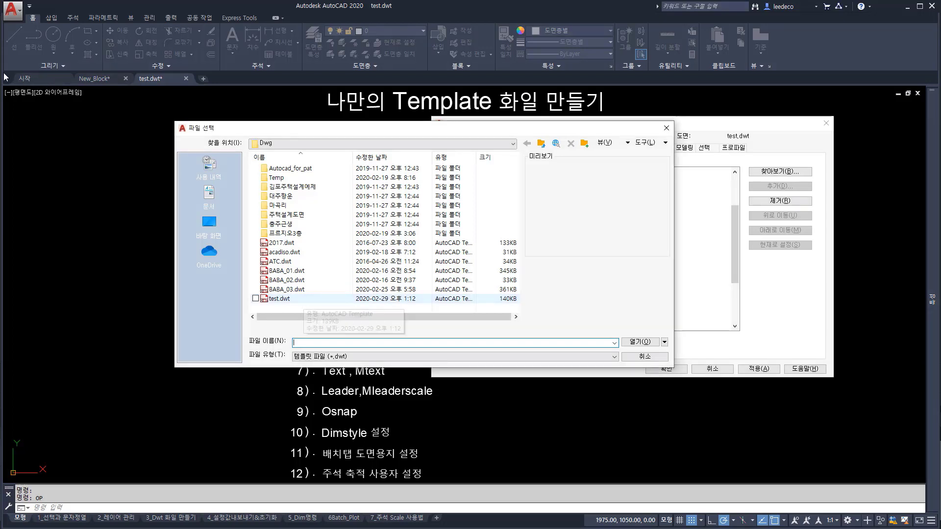
left_click_drag(9, 70, 73, 110, "ctrl")
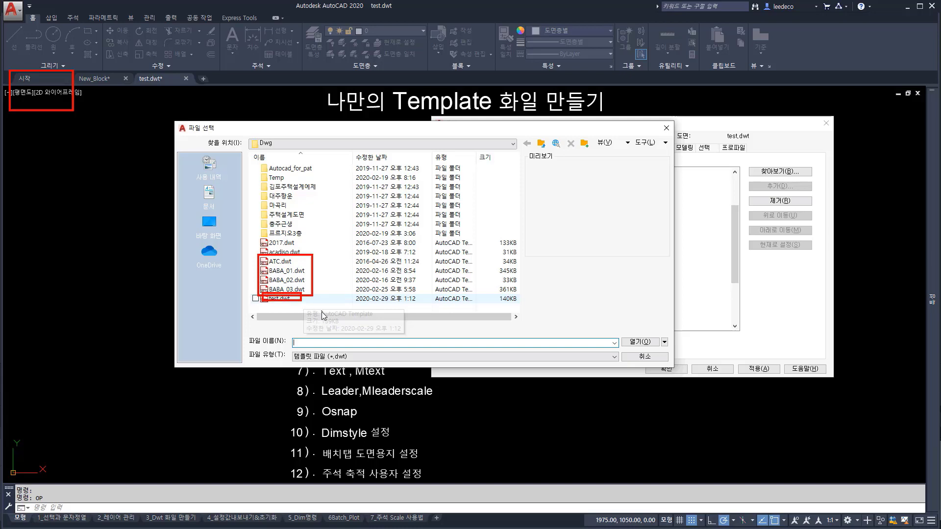
left_click(645, 356)
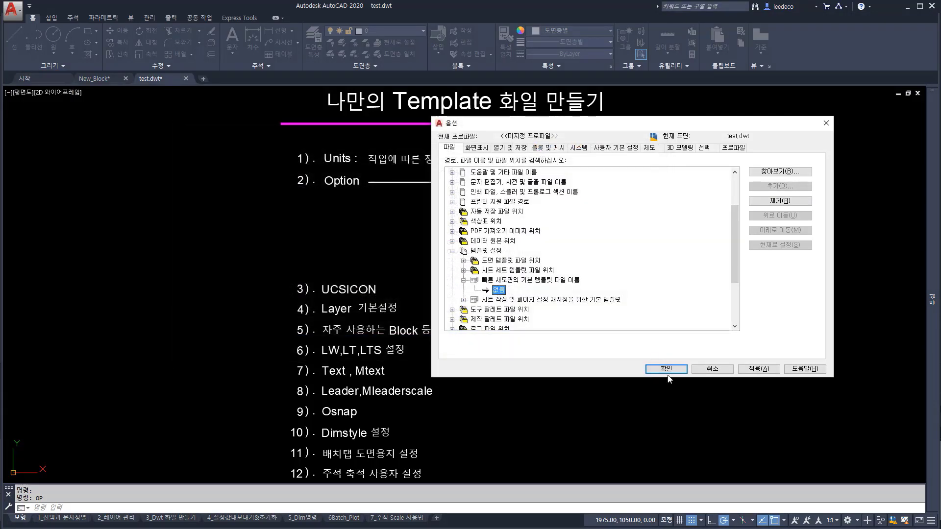
left_click(714, 371)
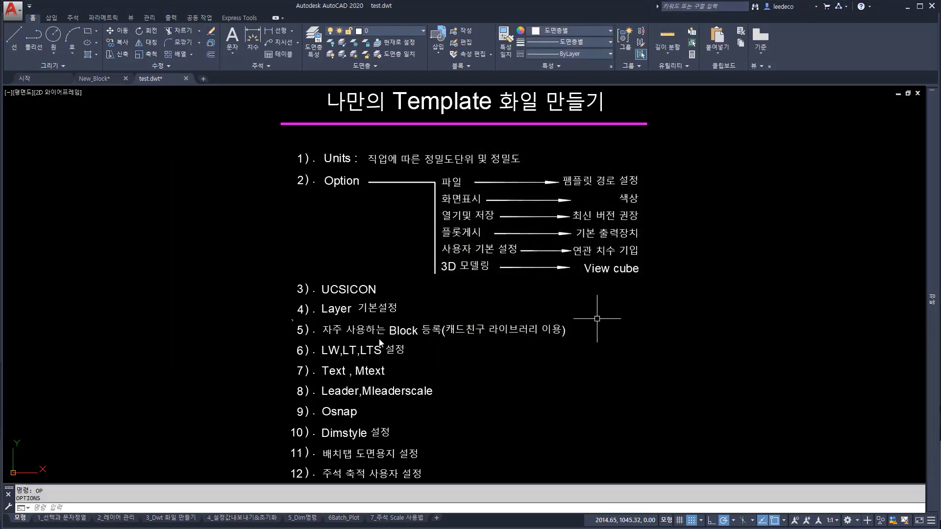
left_click_drag(379, 339, 575, 341)
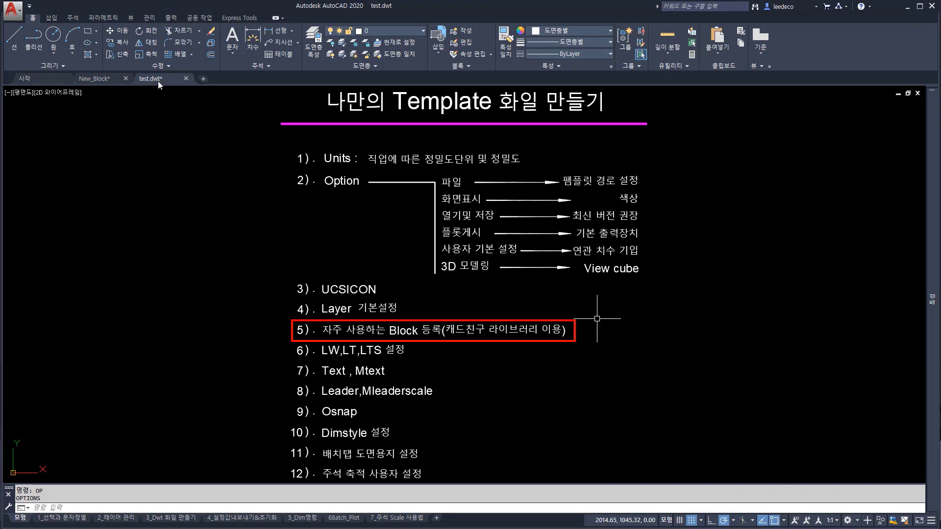
left_click_drag(145, 72, 193, 89)
key("Escape")
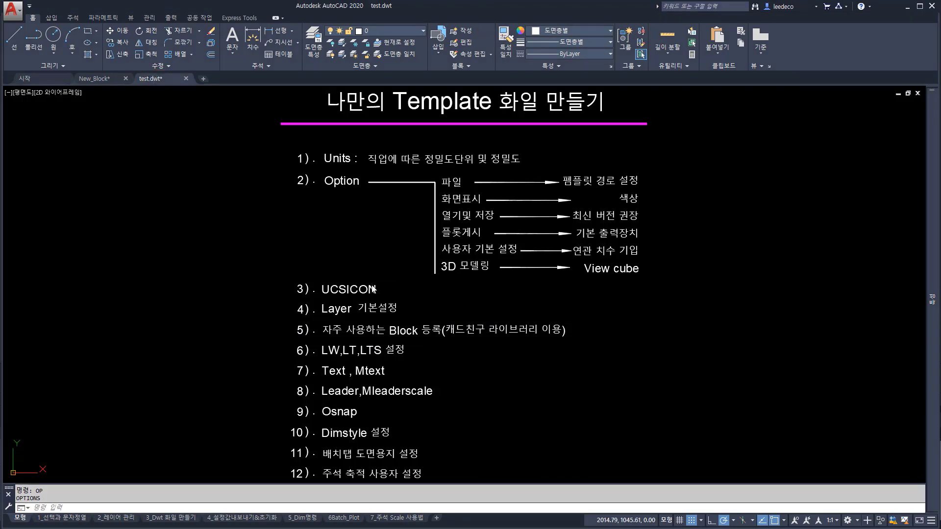
left_click(440, 56)
left_click(290, 206)
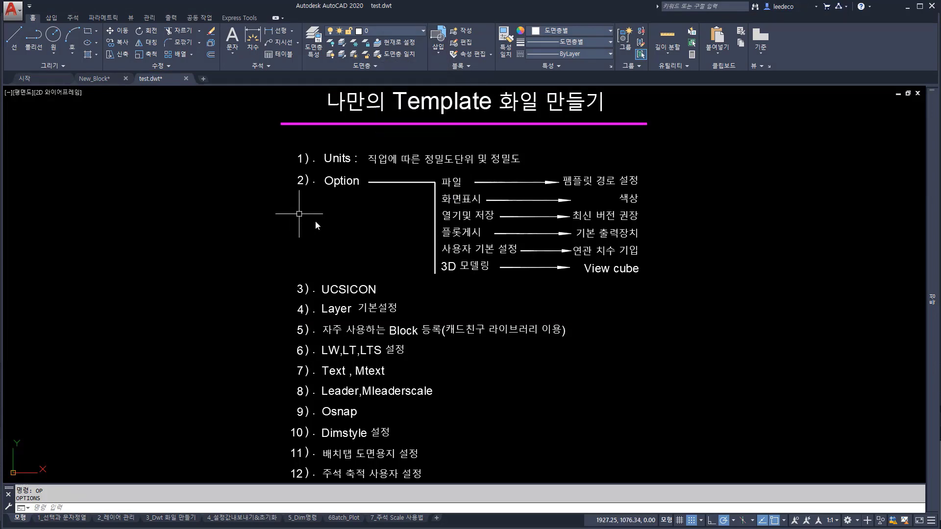
- Switch to the New_Block drawing and copy all of its furniture, door, fixture and tree blocks to the clipboard
key("ctrl+Tab")
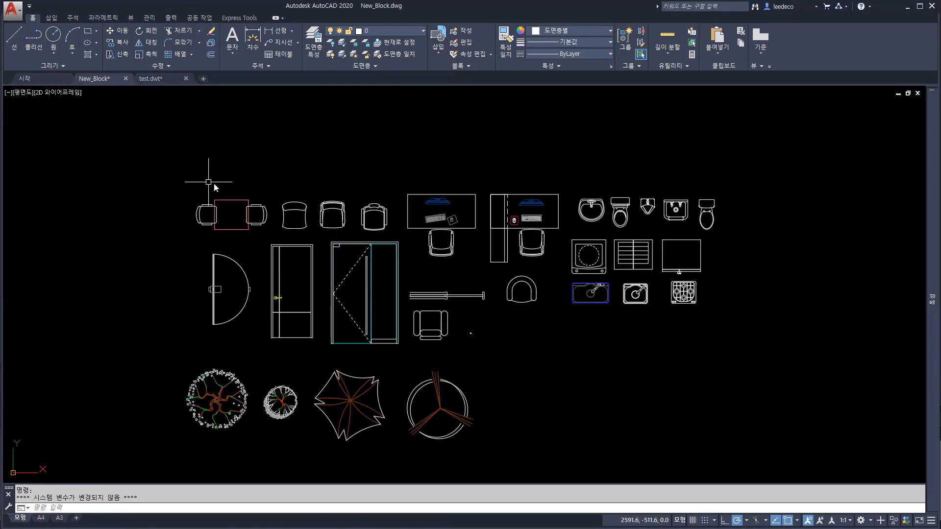
left_click(165, 172)
left_click(757, 466)
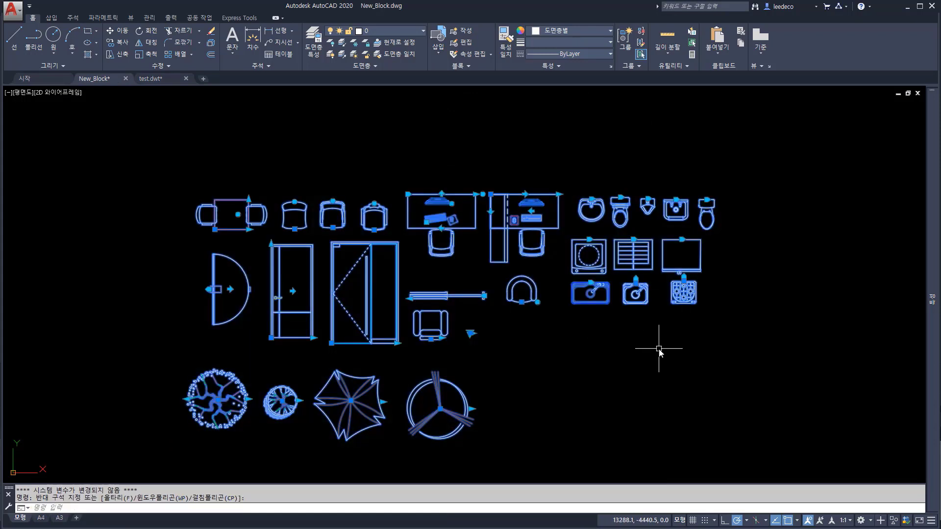
key("Escape")
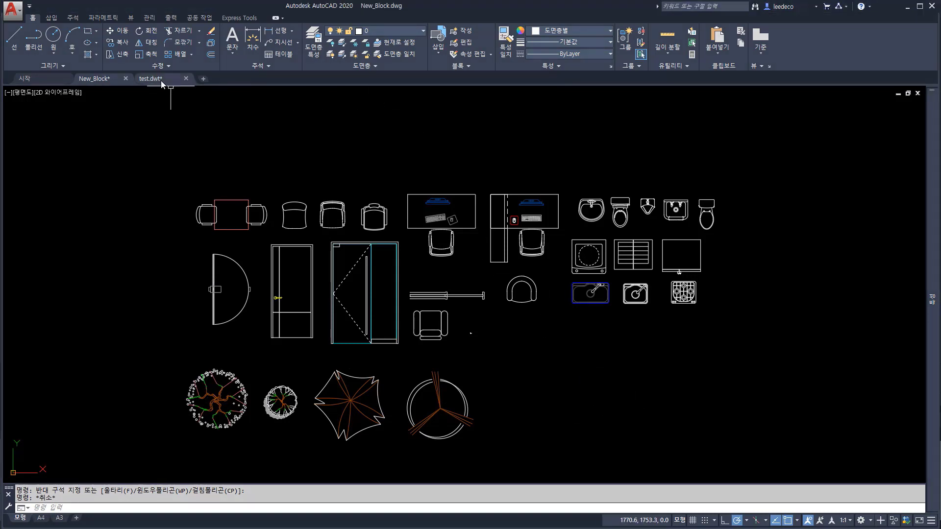
left_click(154, 162)
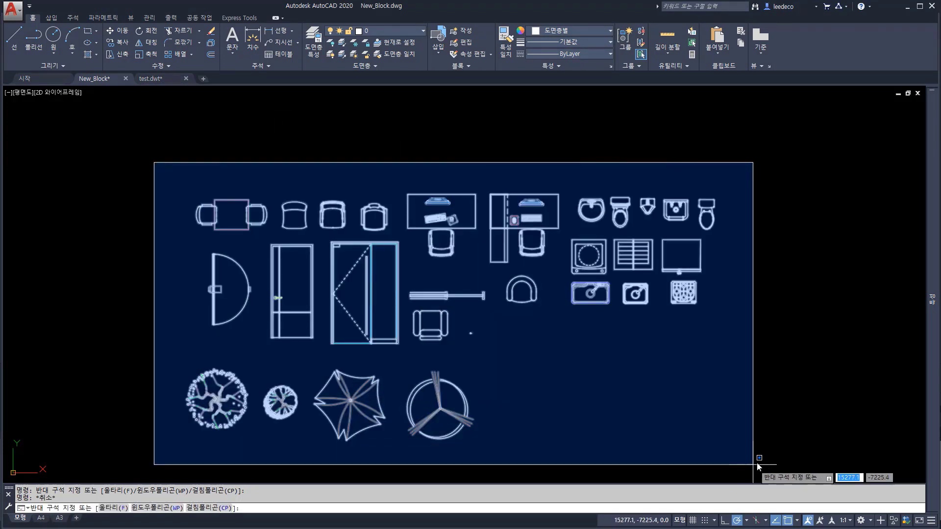
left_click(756, 465)
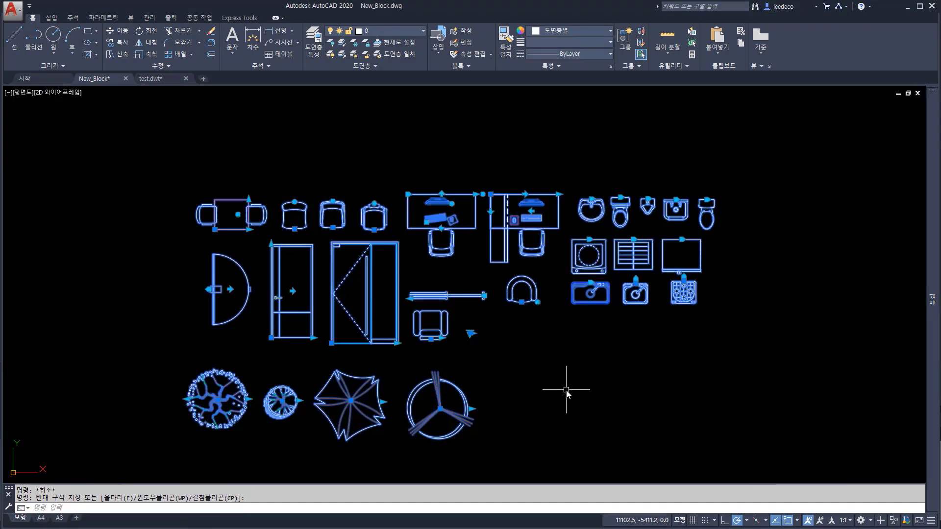
key("ctrl+c")
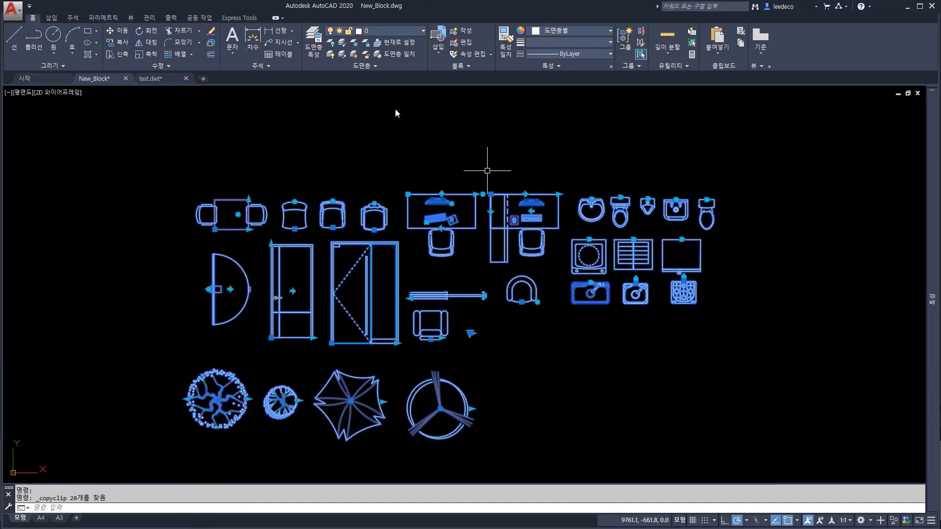
- Return to test.dwt and paste the copied furniture, door, fixture and tree blocks into the empty area beside the template outline
left_click(167, 78)
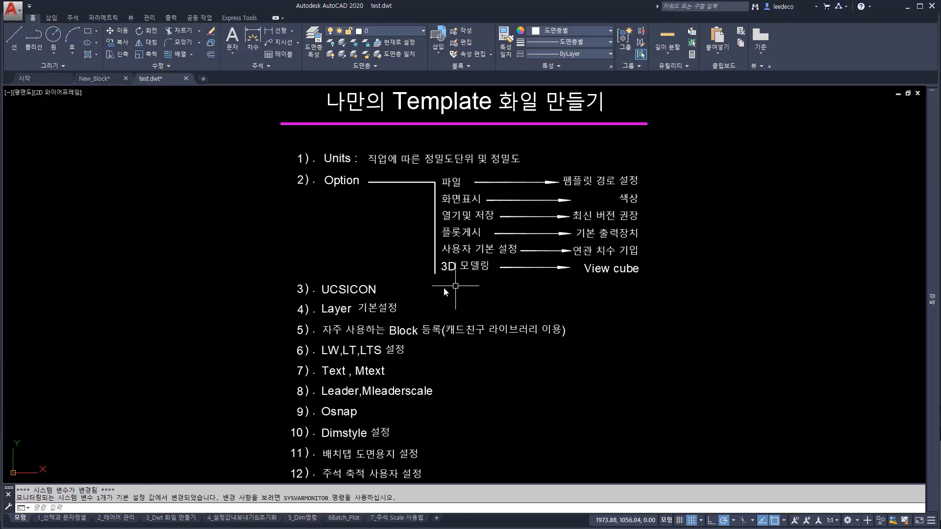
scroll(496, 325, "down", 4)
type("z")
key("Return")
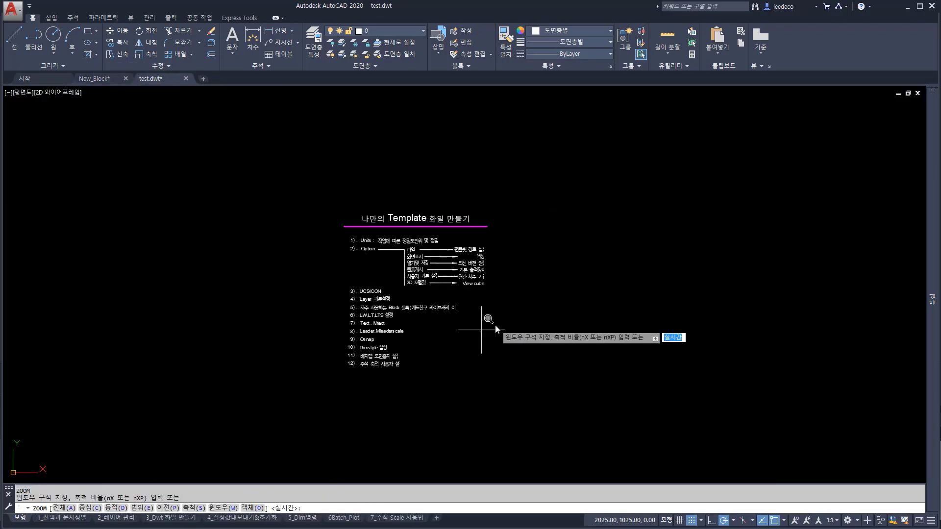
type("e")
key("Return")
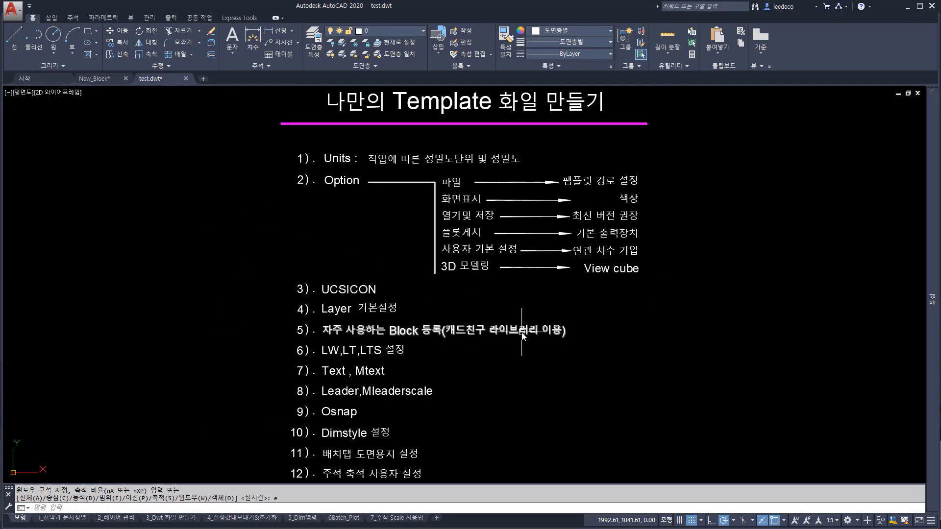
type("z")
key("Return")
type("a")
key("Return")
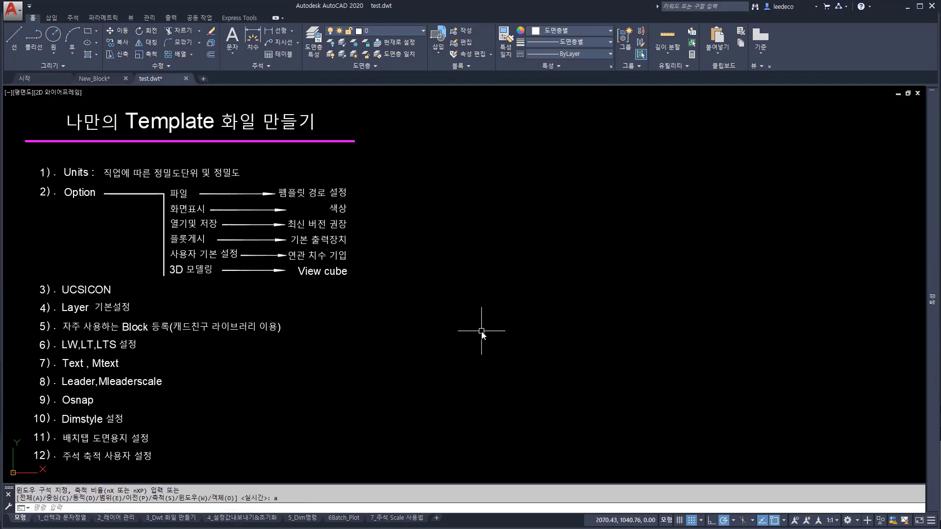
key("ctrl+v")
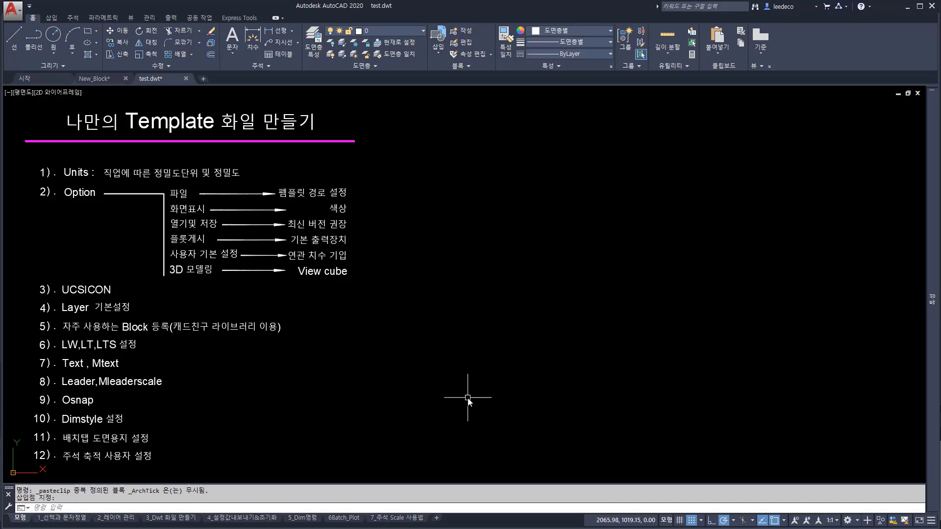
type("z")
key("Return")
type("e")
key("Return")
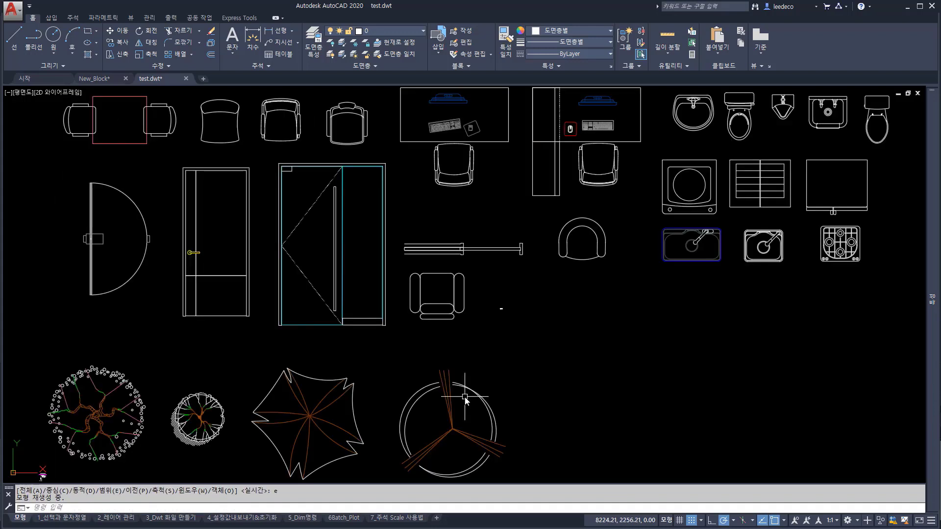
- Erase all the pasted blocks from test.dwt's model space and fit the whole drawing in view
scroll(434, 337, "down", 4)
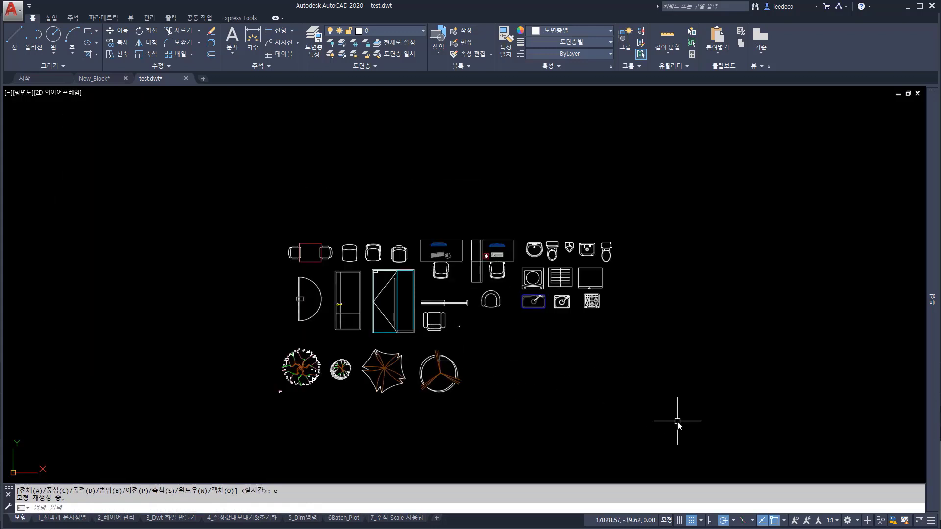
left_click(635, 333)
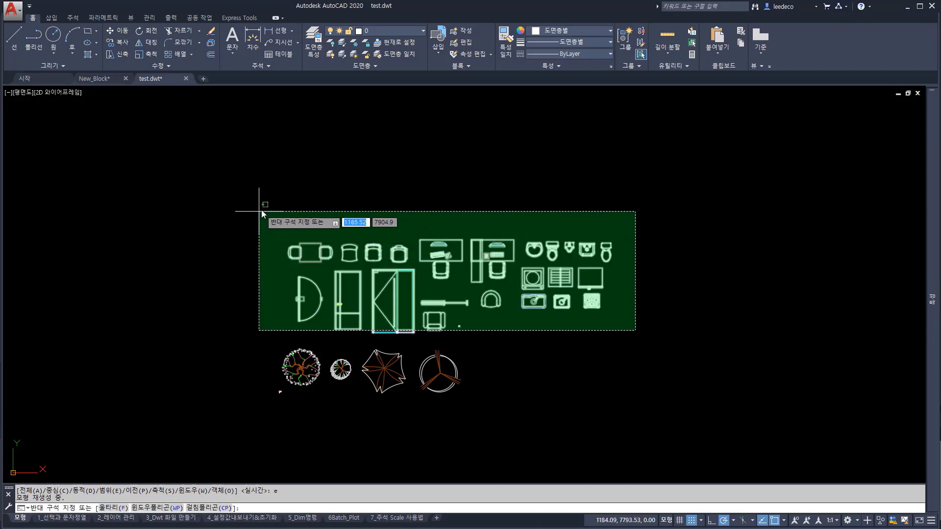
left_click(285, 223)
left_click(504, 415)
left_click(312, 327)
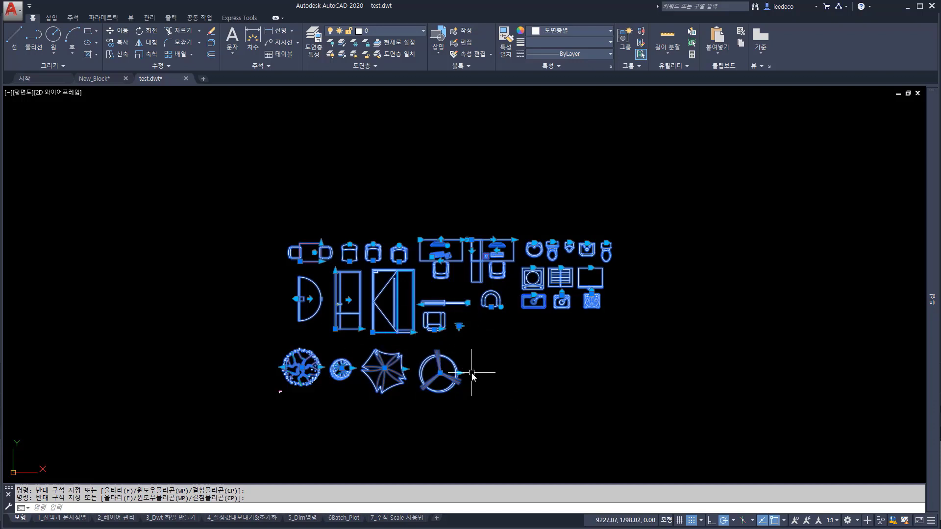
type("e")
key("Return")
type("z")
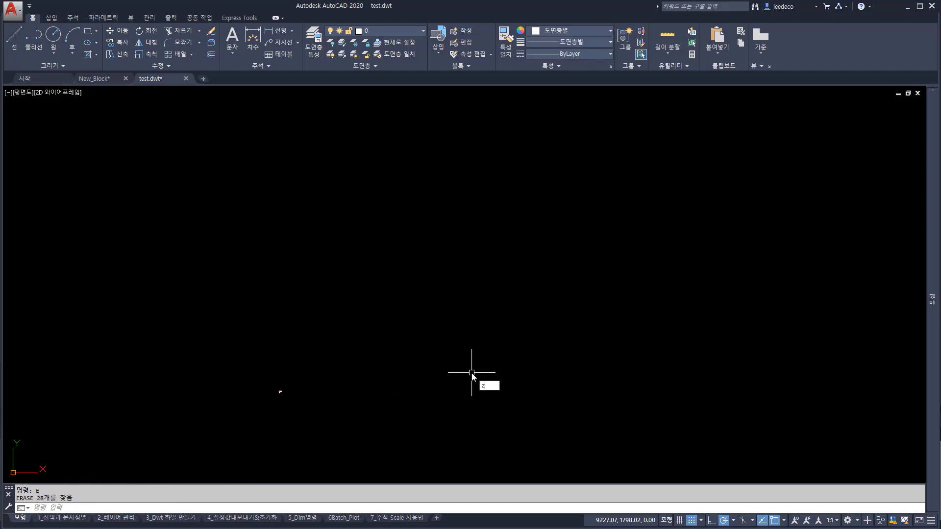
key("Return")
type("a")
key("Return")
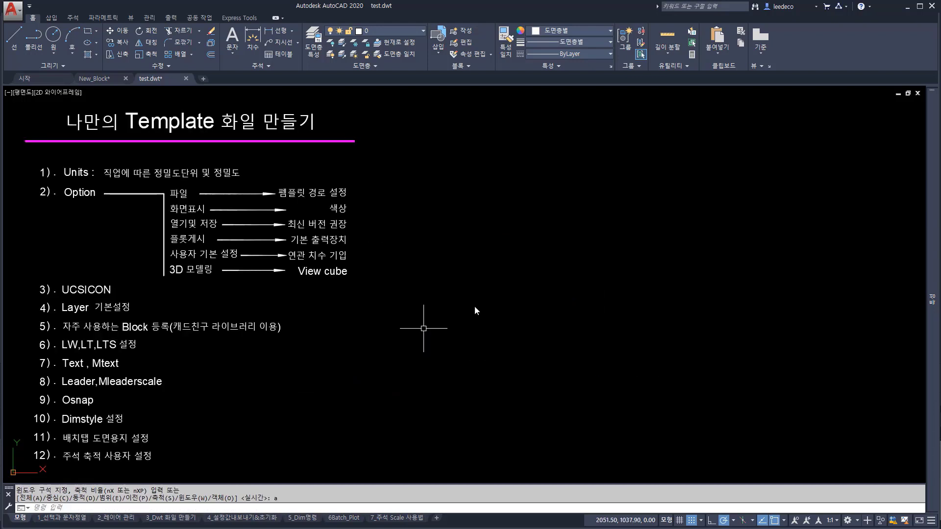
- Examine the blocks registered in test.dwt through the block gallery and the Insert command's current-drawing, recent and other-drawing block lists
left_click(439, 52)
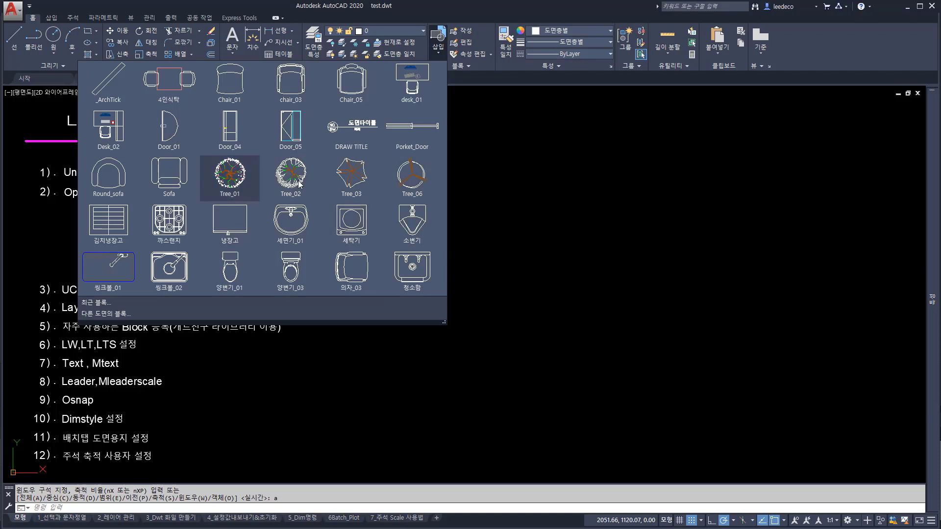
left_click(504, 238)
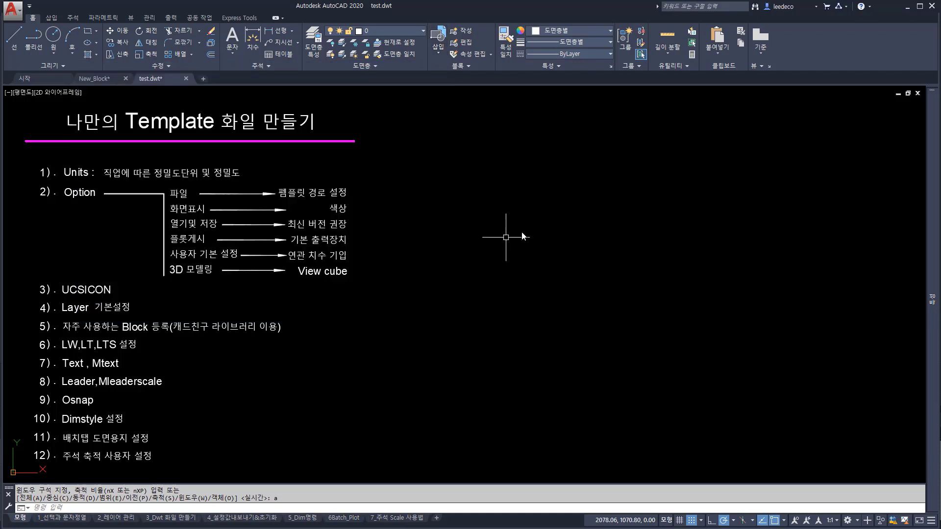
type("i")
key("Return")
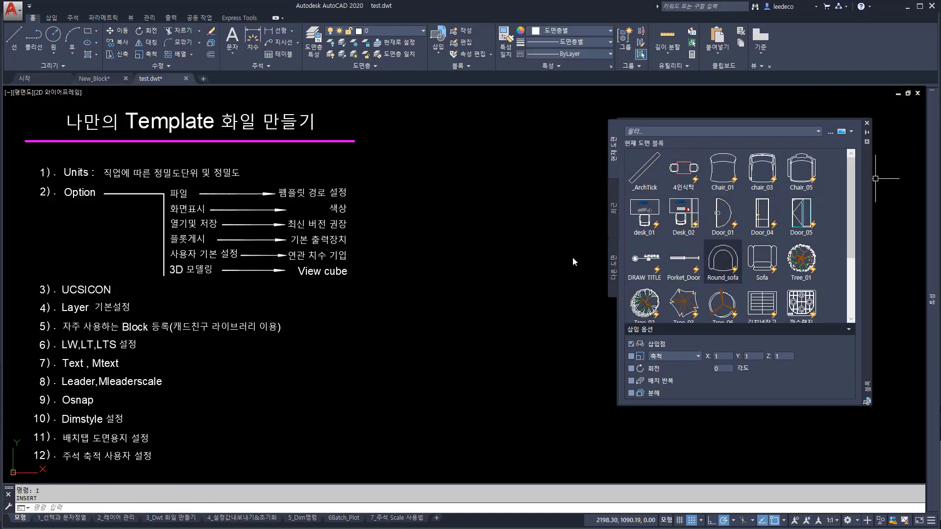
left_click(613, 209)
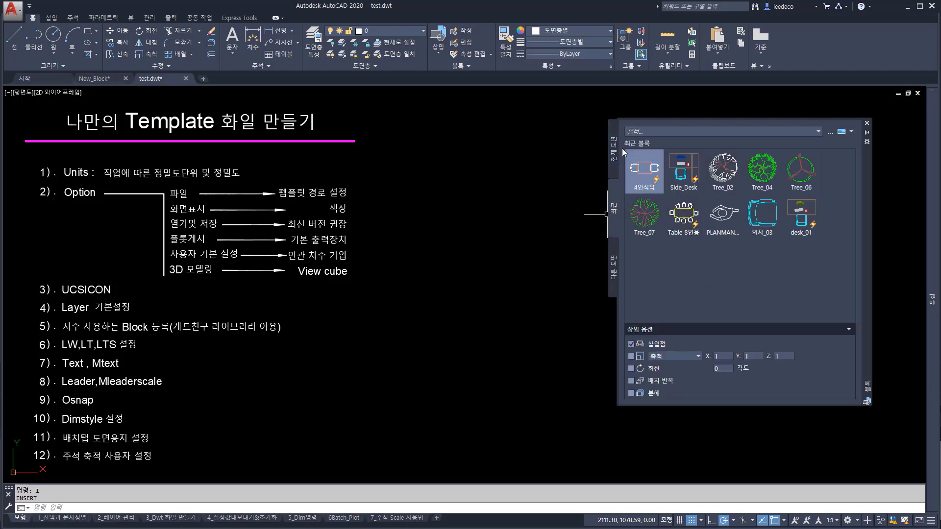
left_click(613, 265)
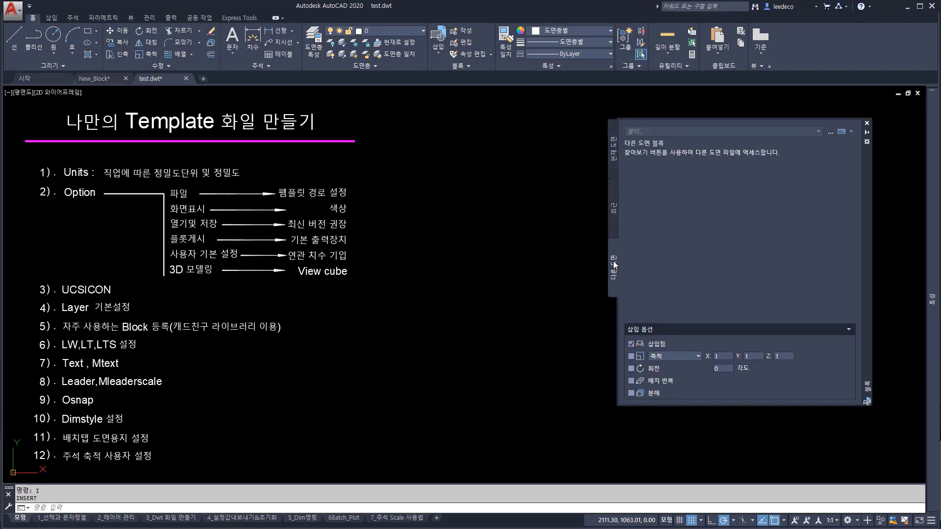
left_click(613, 150)
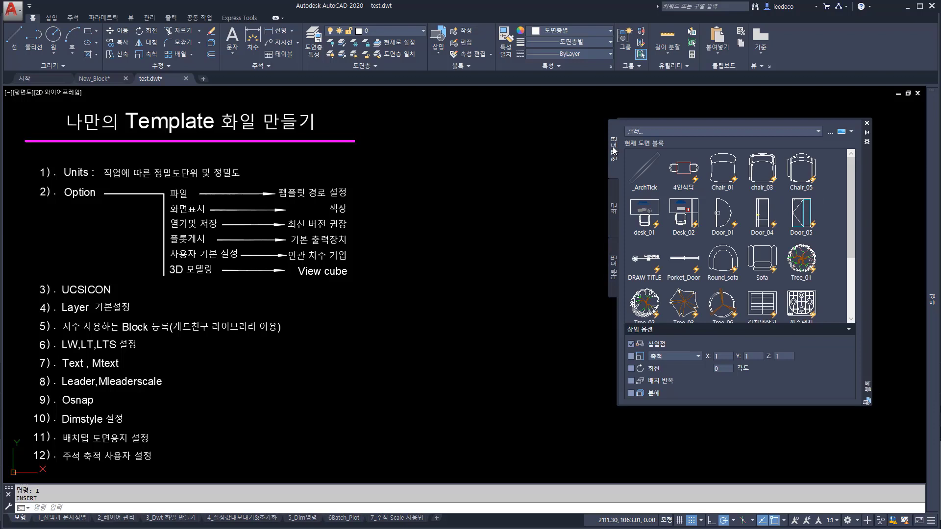
left_click(866, 124)
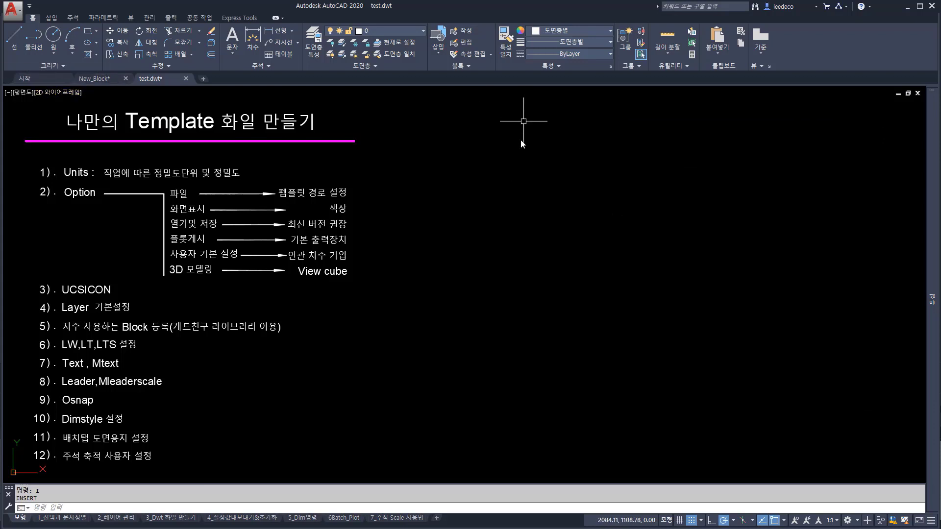
left_click(495, 147)
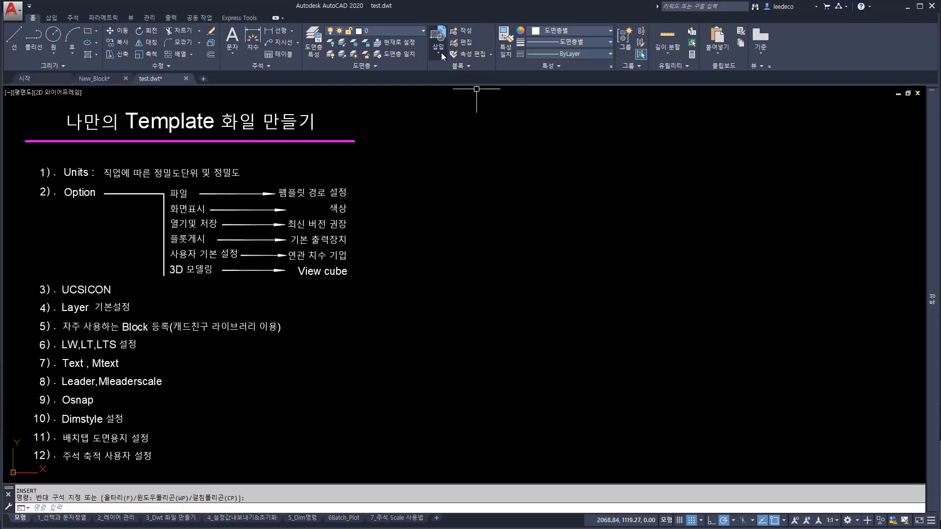
left_click(441, 52)
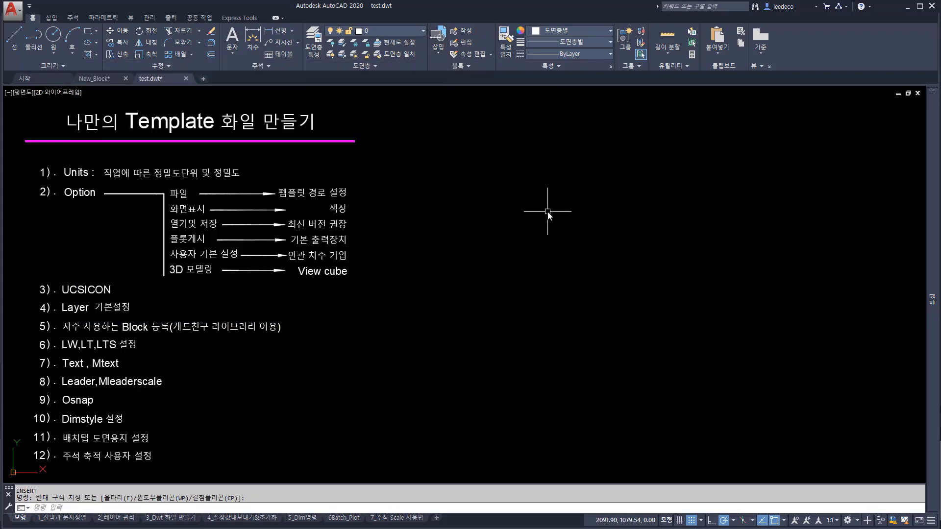
- Purge all selected unused items from test.dwt, including every unused block definition
type("p")
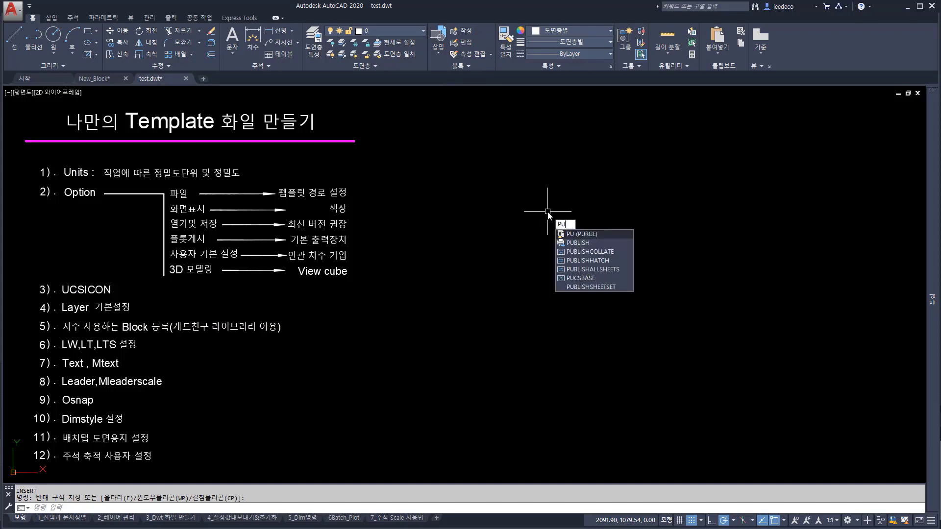
key("Return")
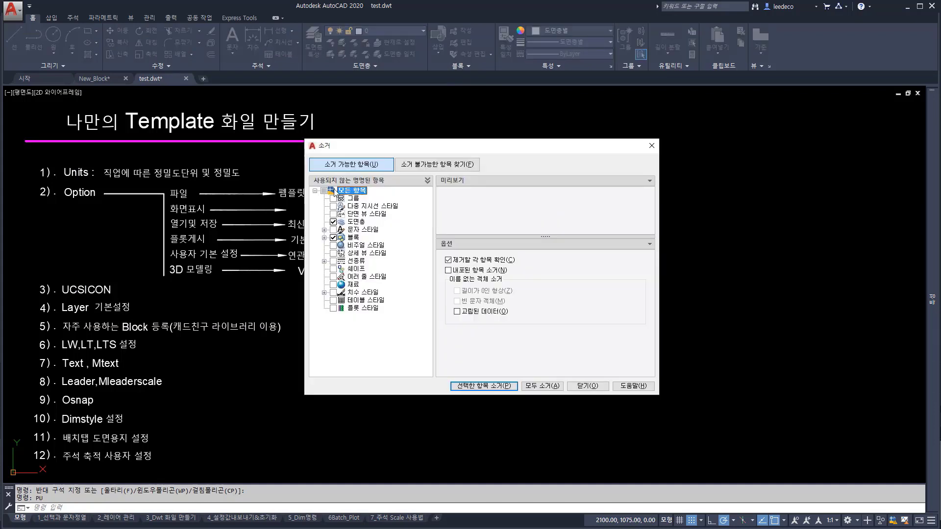
left_click(325, 237)
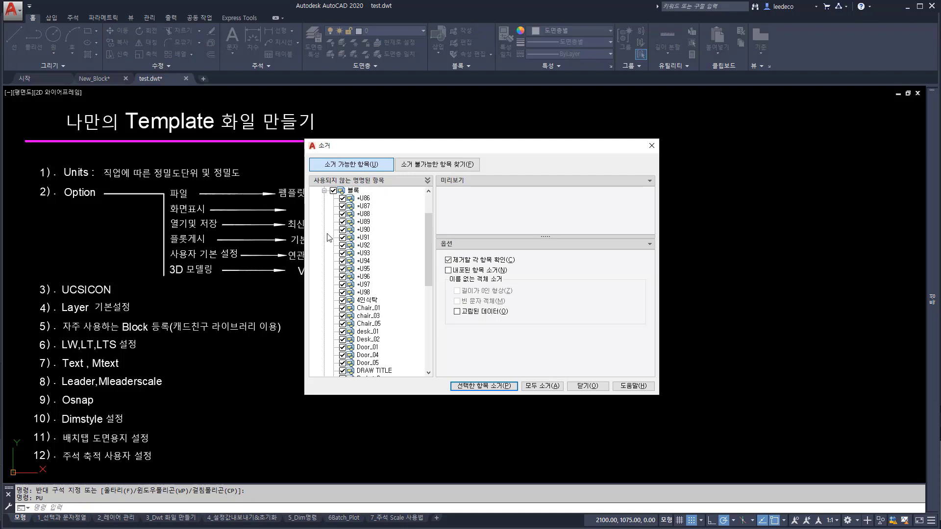
left_click(484, 385)
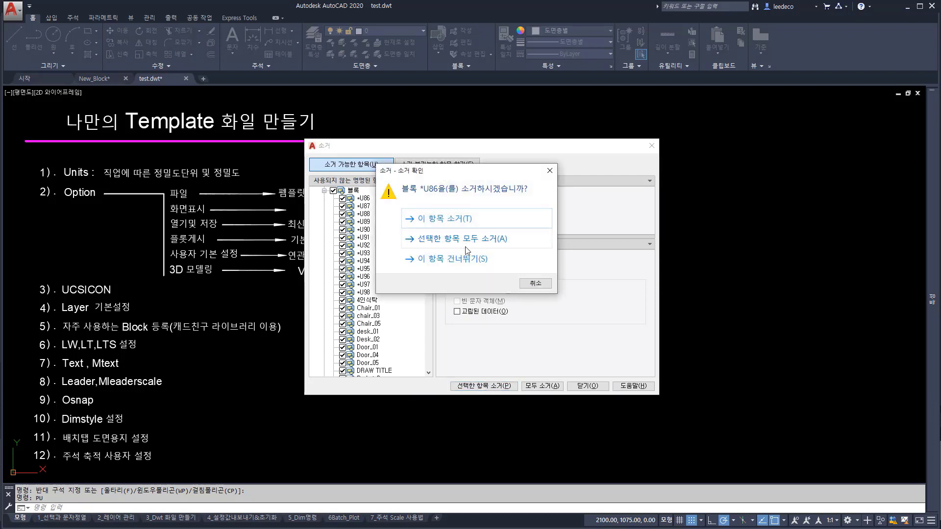
left_click(465, 245)
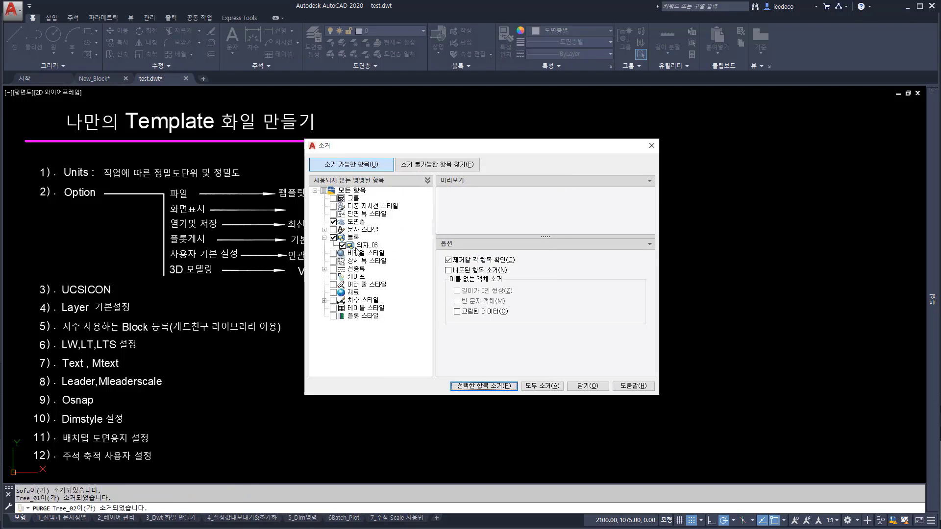
- Purge the remaining unused block 의자_03 and close the Purge dialog
left_click(367, 245)
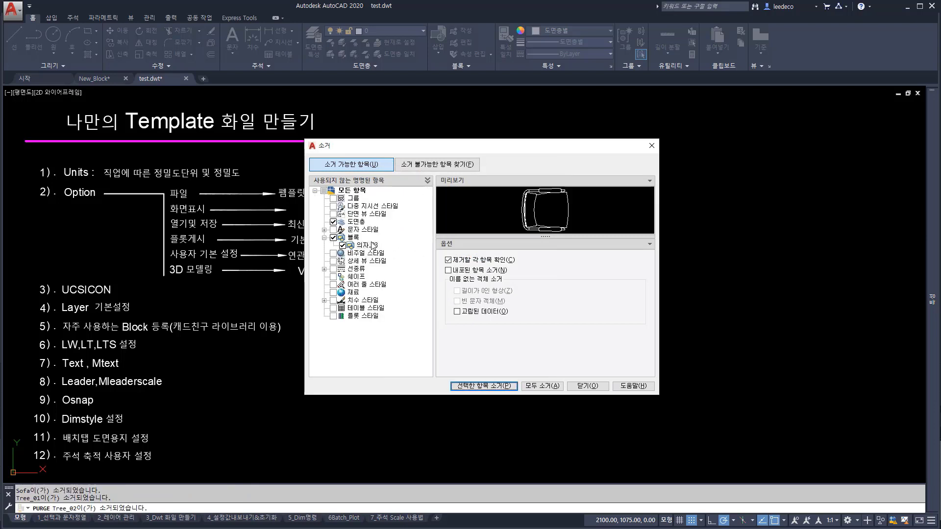
left_click(478, 386)
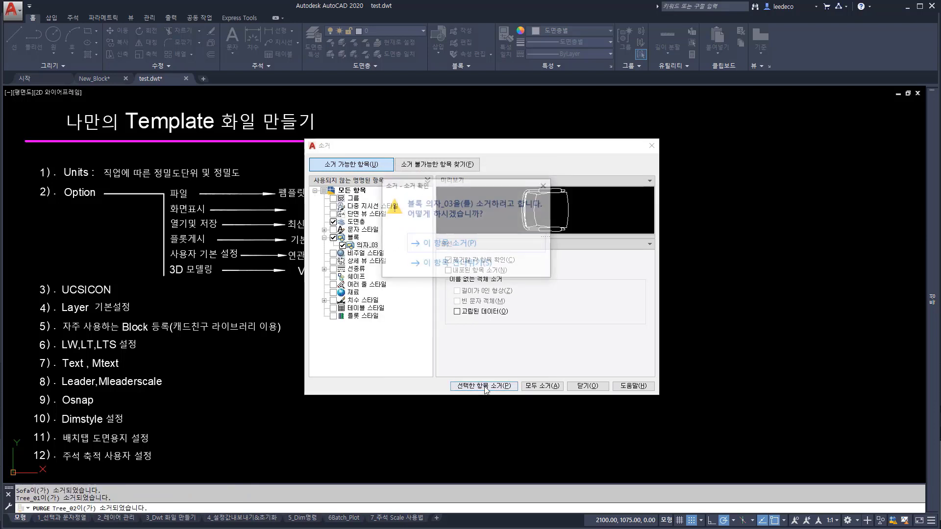
left_click(475, 248)
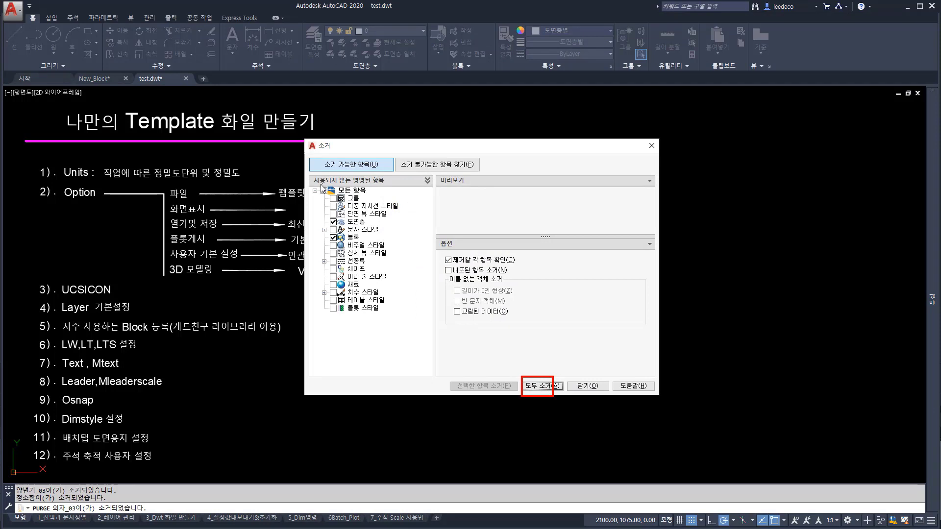
left_click_drag(322, 185, 387, 318)
key("Escape")
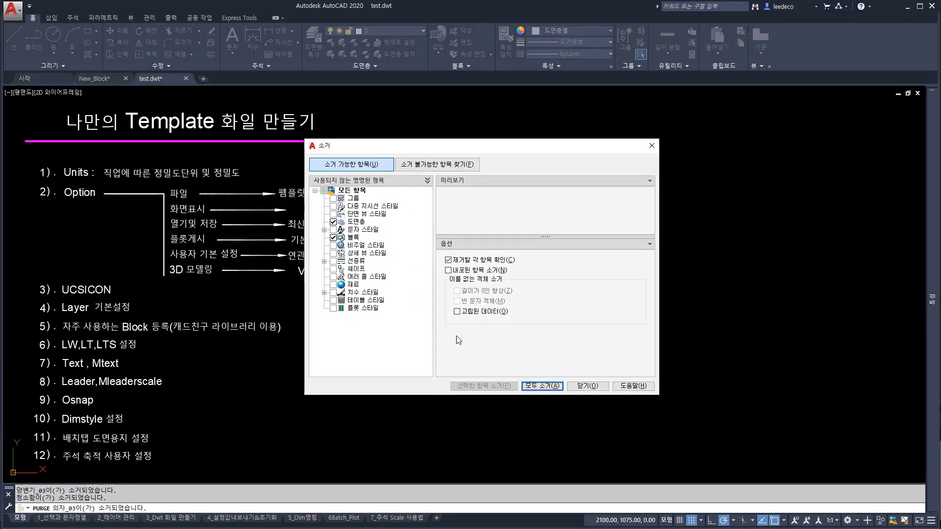
left_click(587, 386)
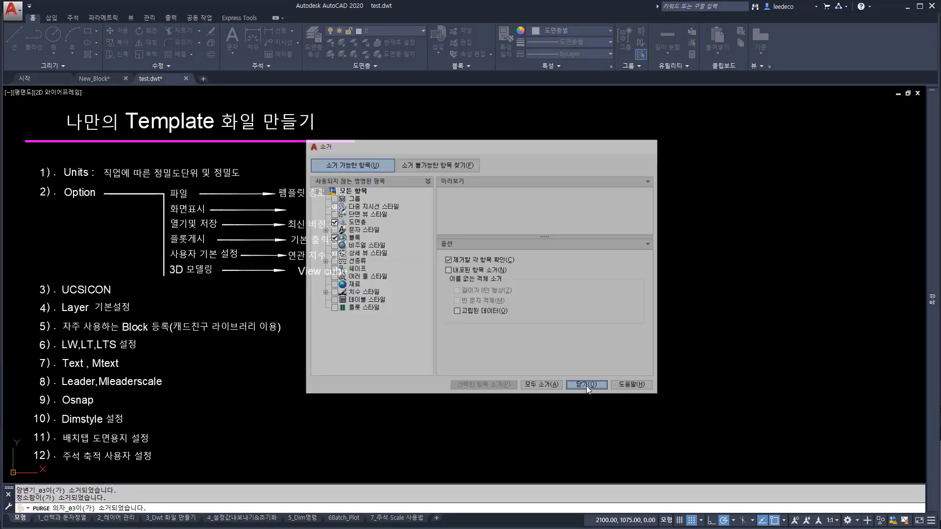
- Check which blocks are still available for insertion in test.dwt after purging
left_click(442, 54)
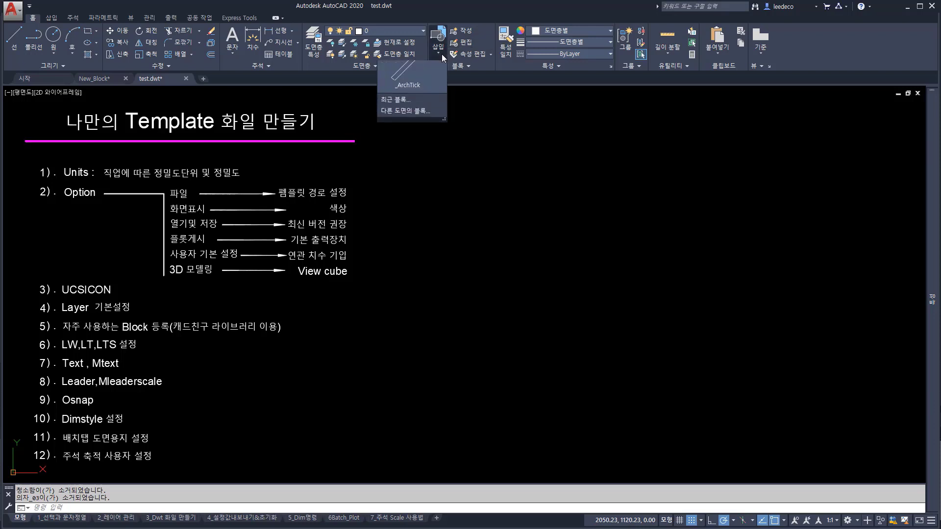
left_click(498, 227)
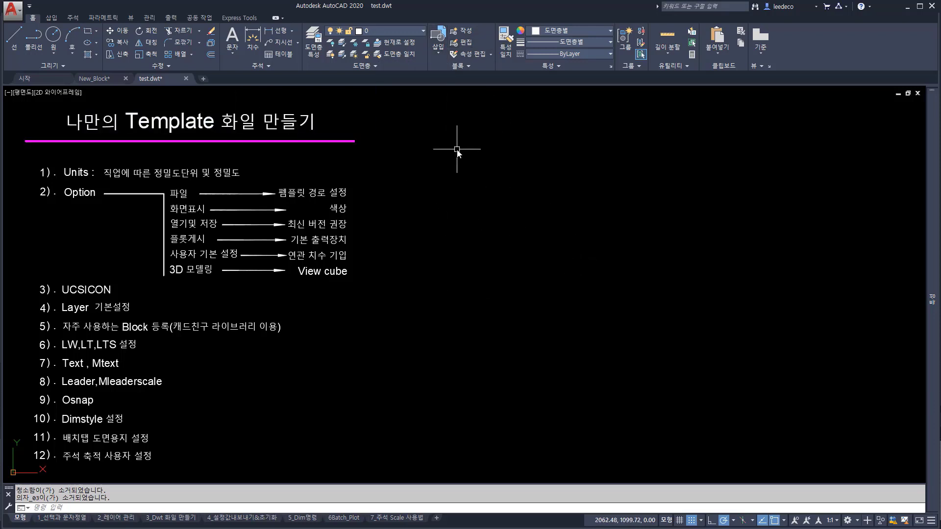
left_click(441, 52)
left_click(605, 220)
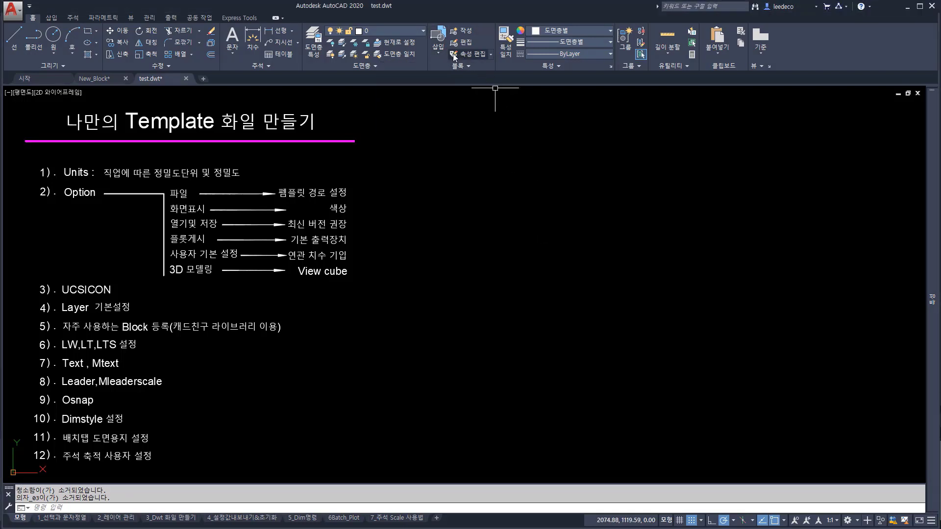
left_click(437, 47)
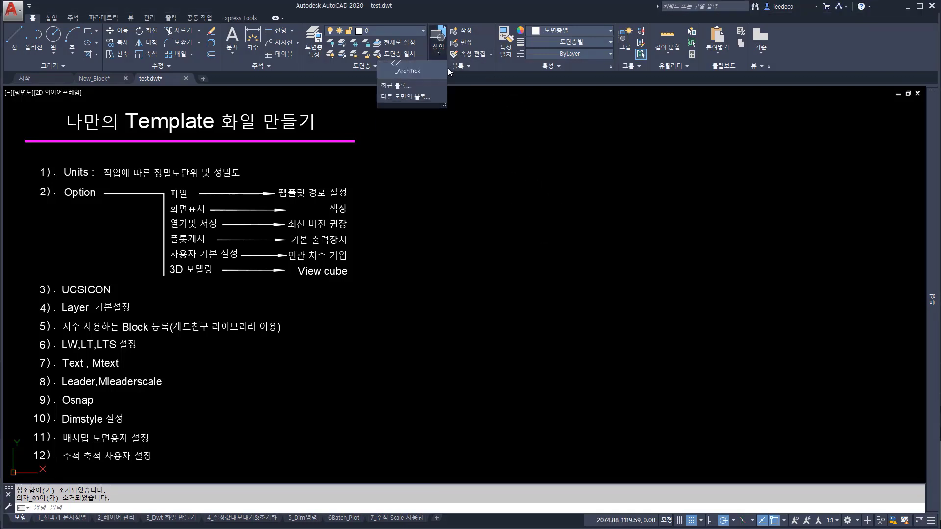
left_click(482, 229)
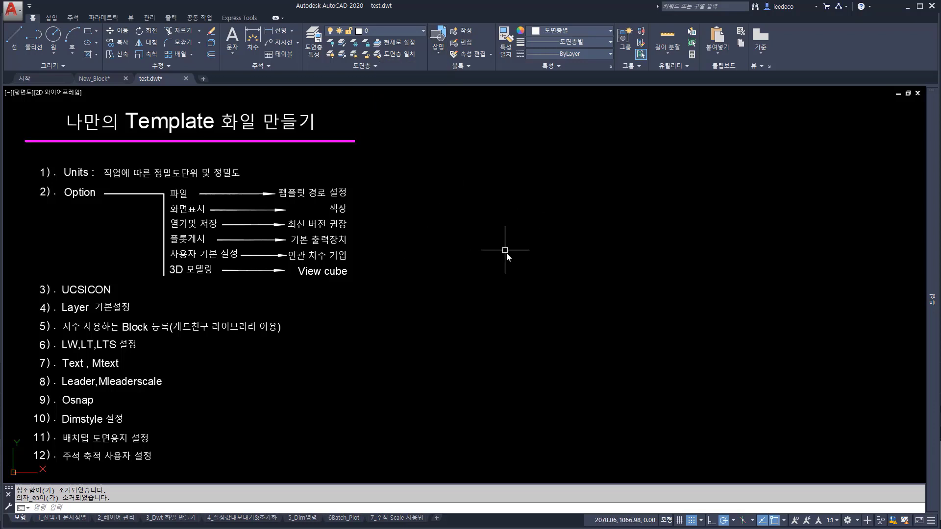
- Copy the L-shaped desk block with the office chair from New_Block and paste it into test.dwt beside the checklist
left_click(101, 80)
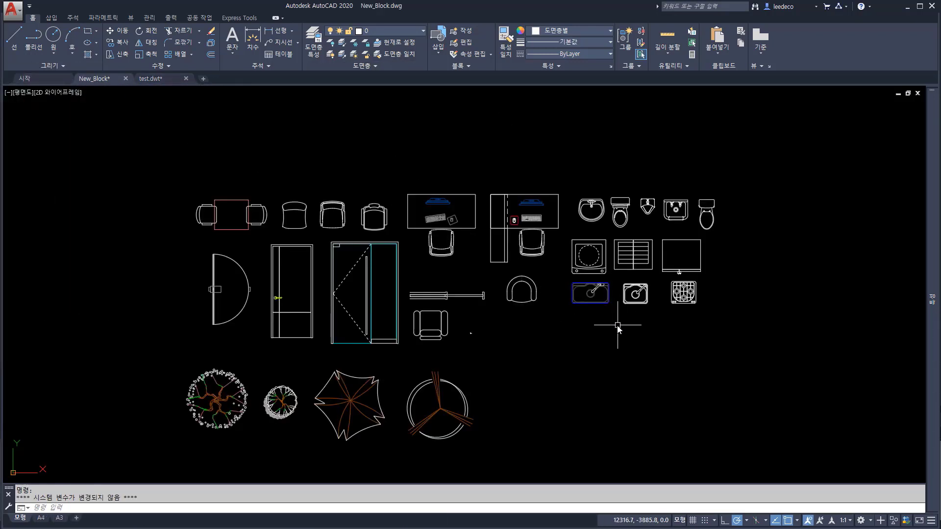
left_click(482, 268)
left_click(564, 177)
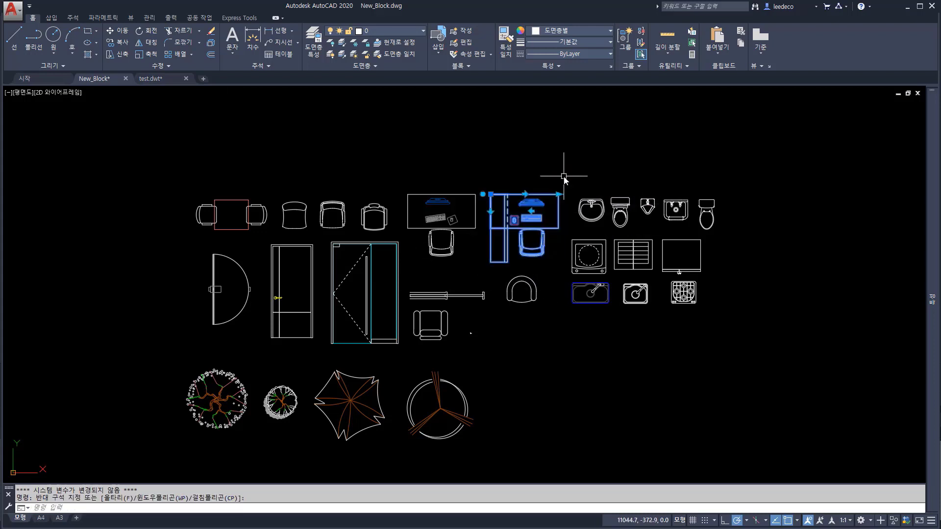
key("ctrl+c")
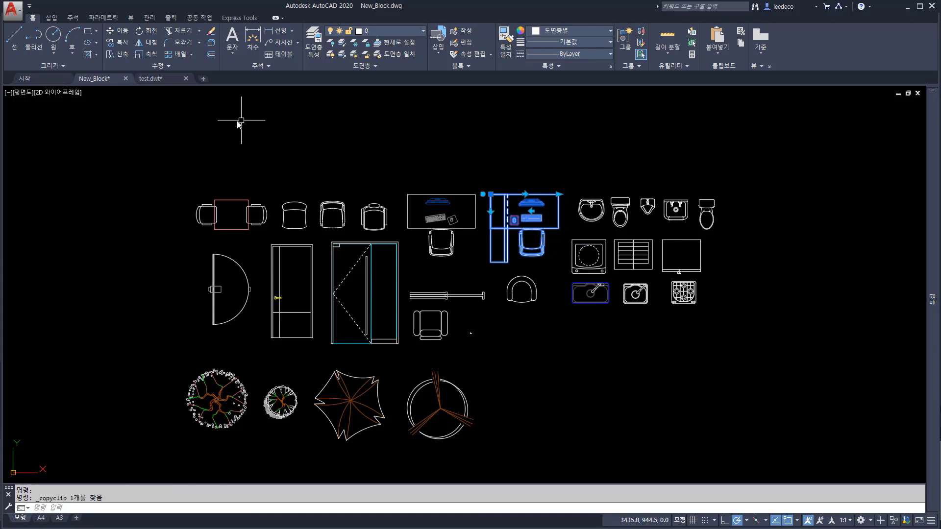
left_click(166, 78)
key("ctrl+v")
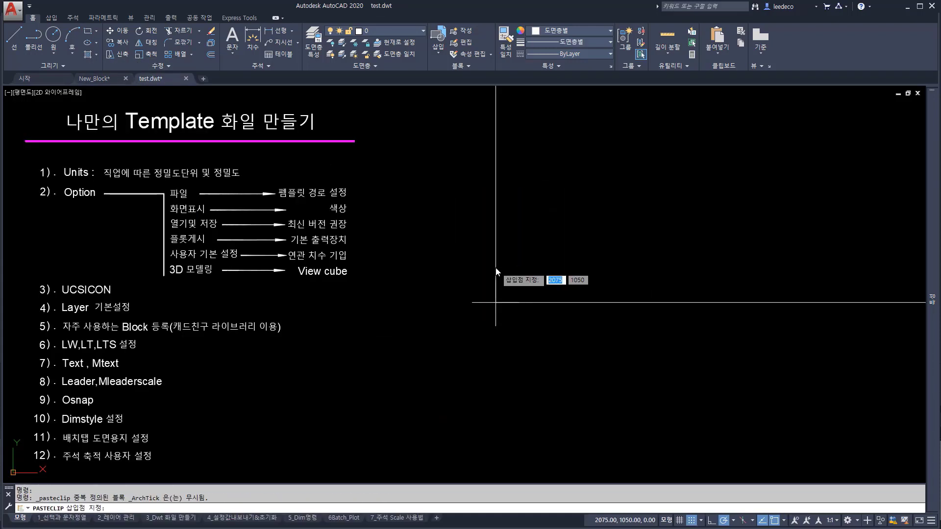
left_click(415, 329)
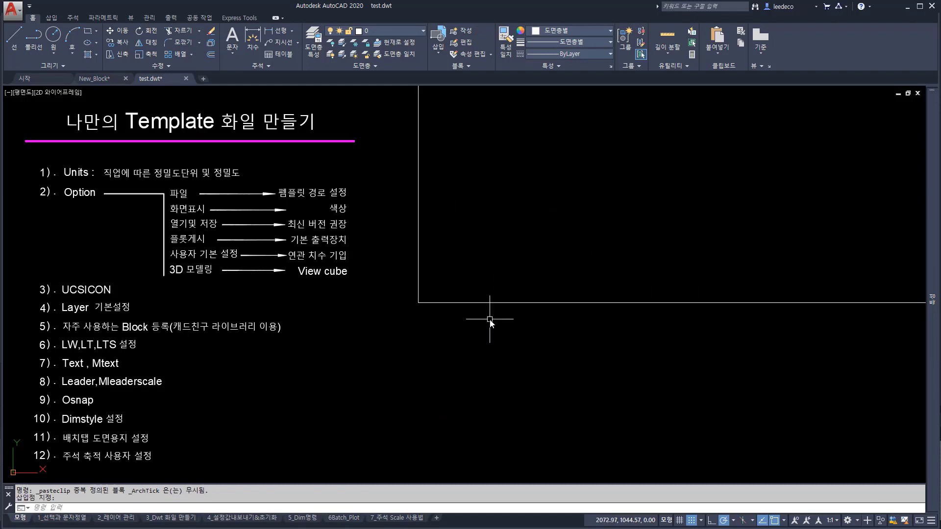
- Examine the pasted desk at full extents and check which blocks the block gallery of test.dwt offers
type("z")
key("Return")
type("e")
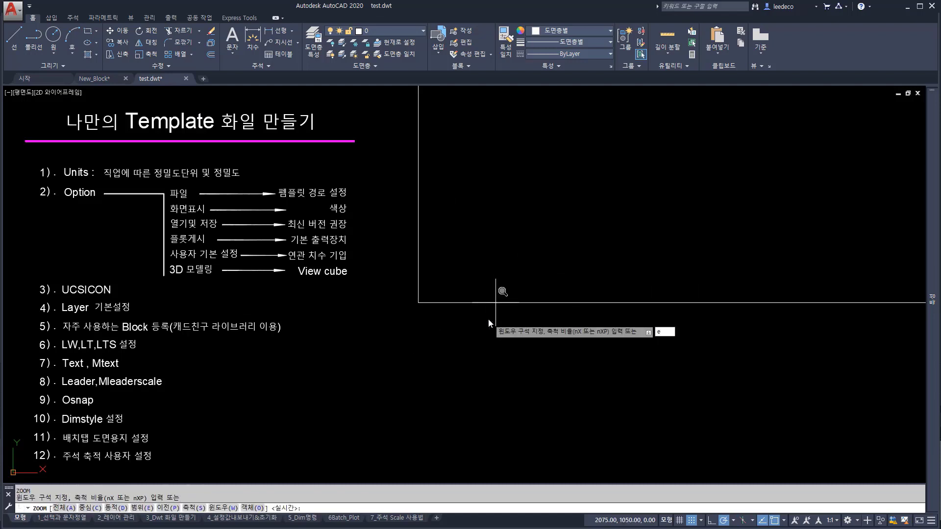
key("Return")
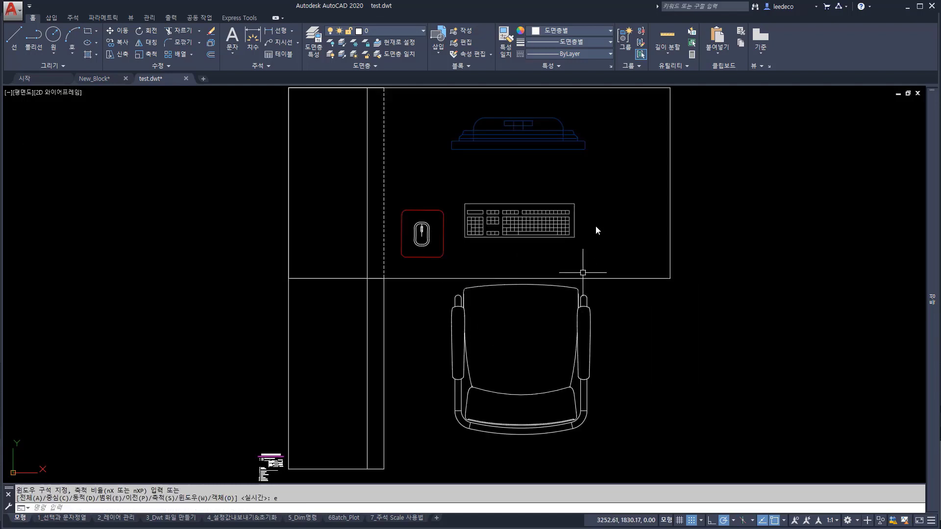
left_click(440, 50)
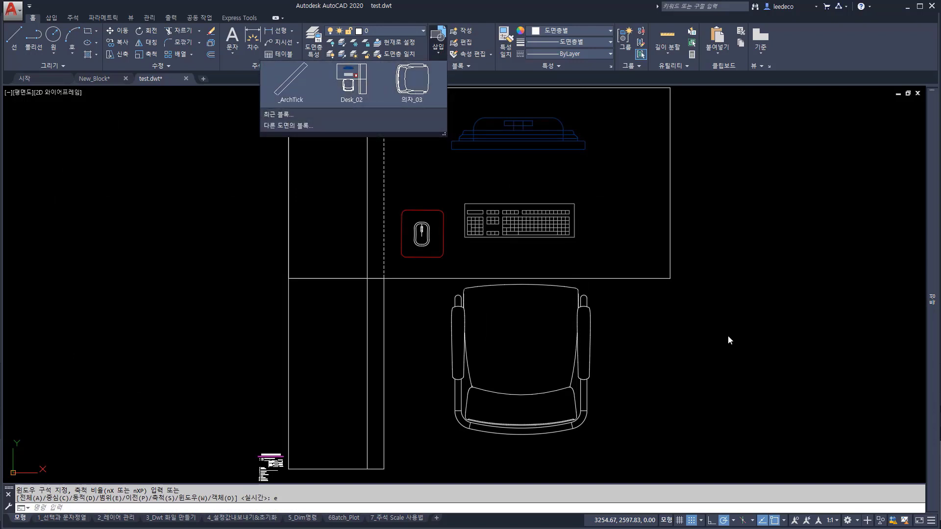
left_click(662, 268)
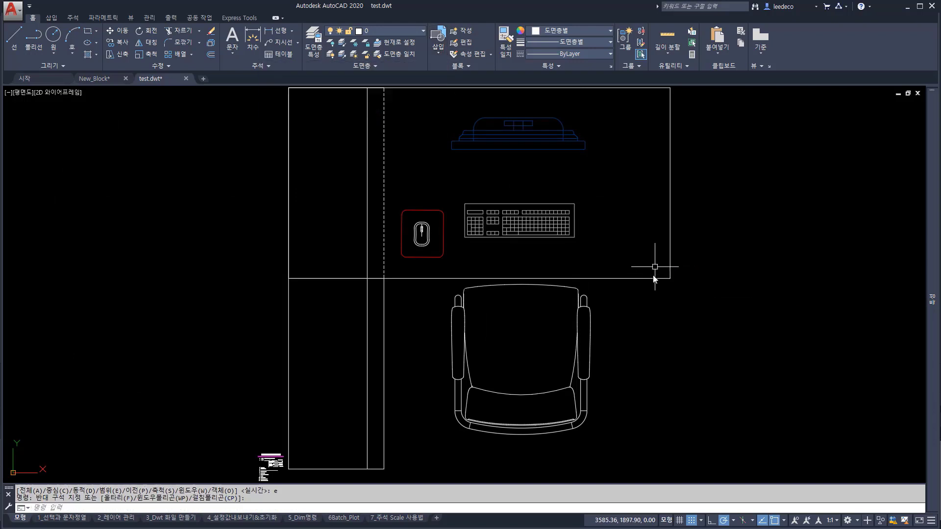
key("Escape")
left_click(438, 52)
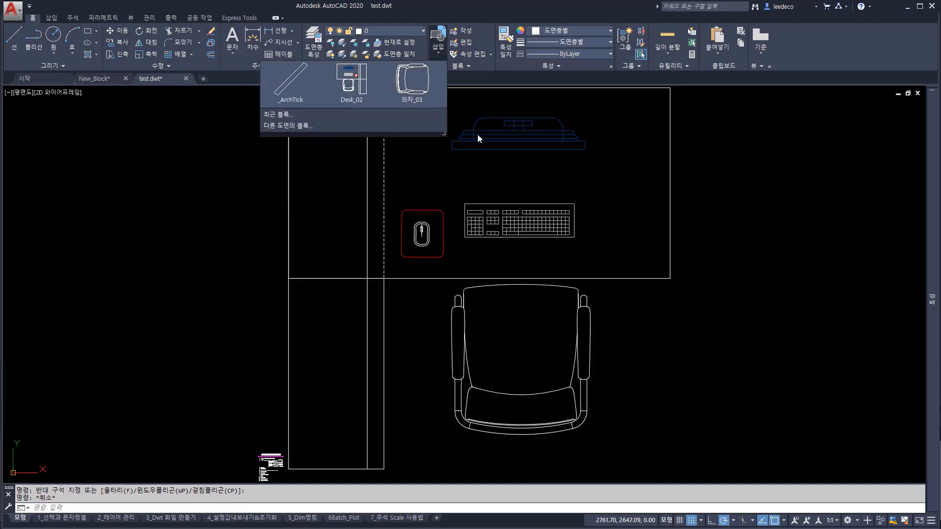
left_click(624, 315)
left_click(667, 304)
left_click(612, 234)
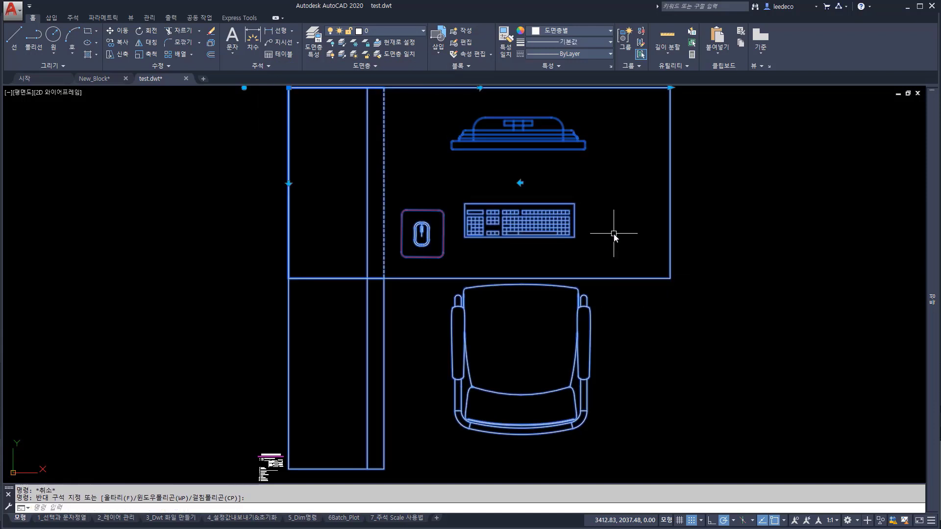
left_click(438, 277)
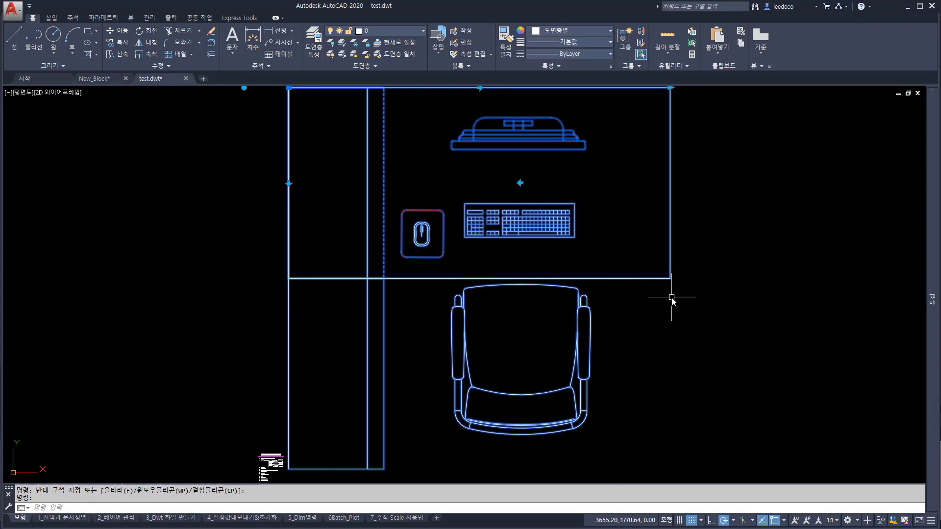
key("Escape")
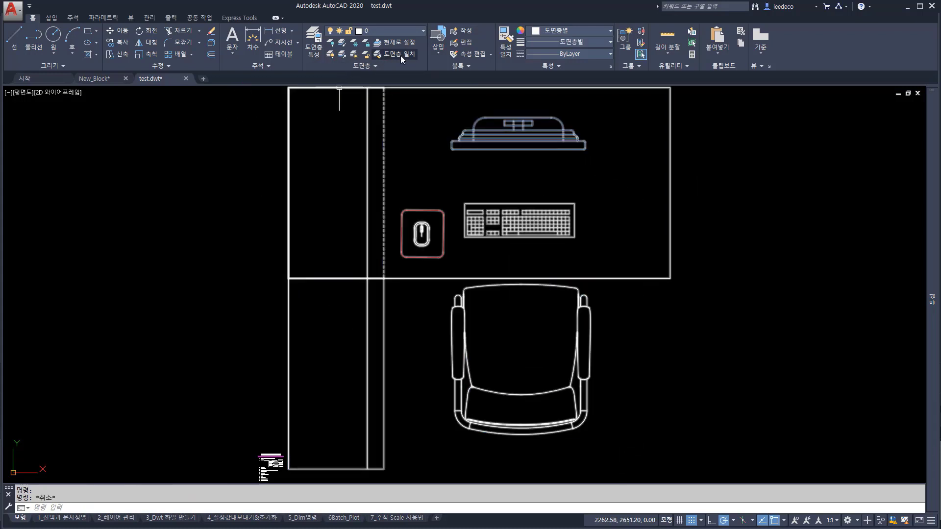
left_click(640, 344)
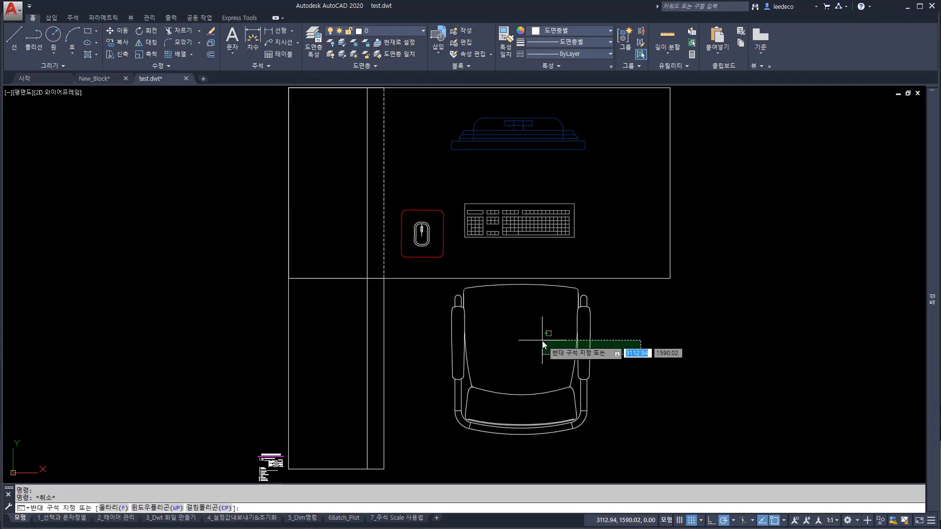
left_click(642, 324)
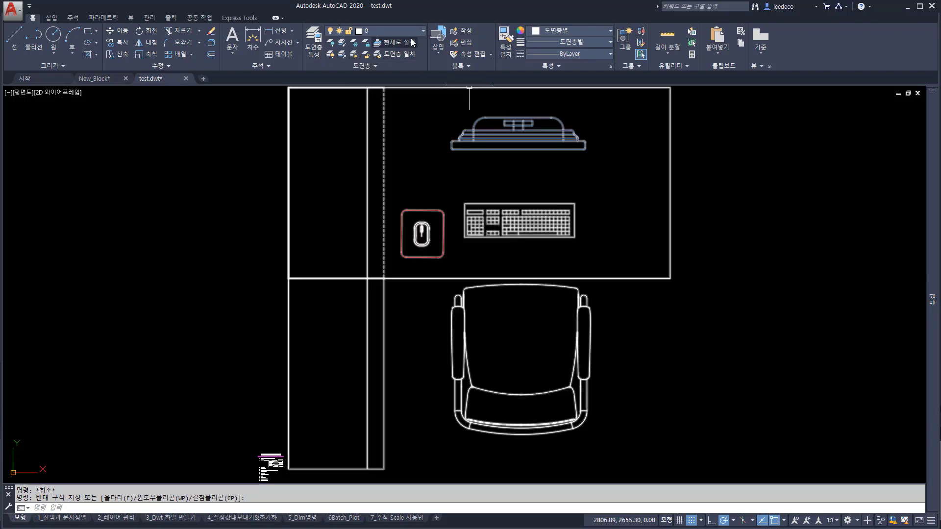
key("Escape")
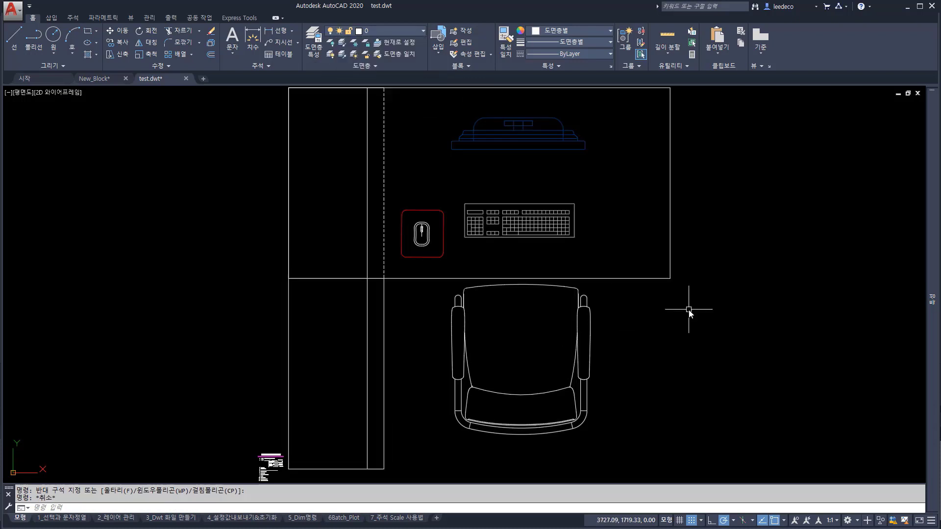
- Erase the pasted desk block from test.dwt and show the whole drawing
left_click(688, 309)
left_click(623, 250)
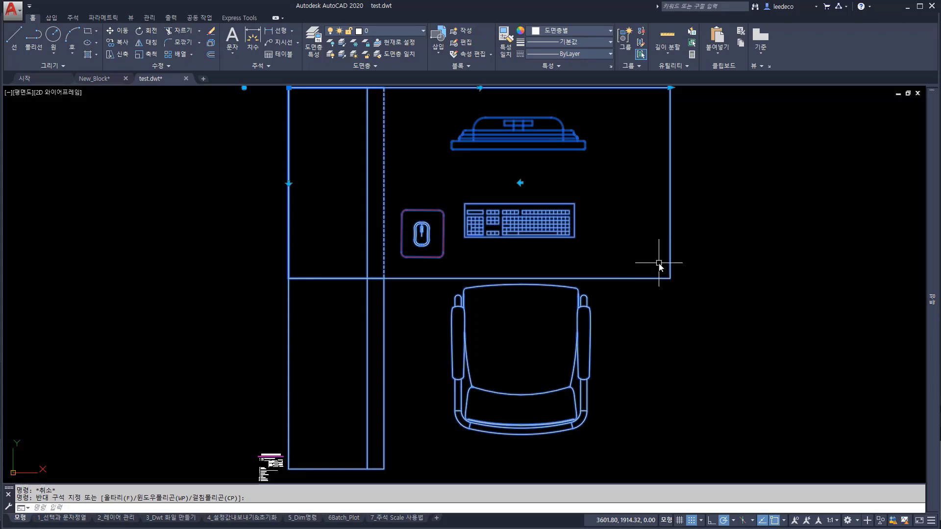
type("E")
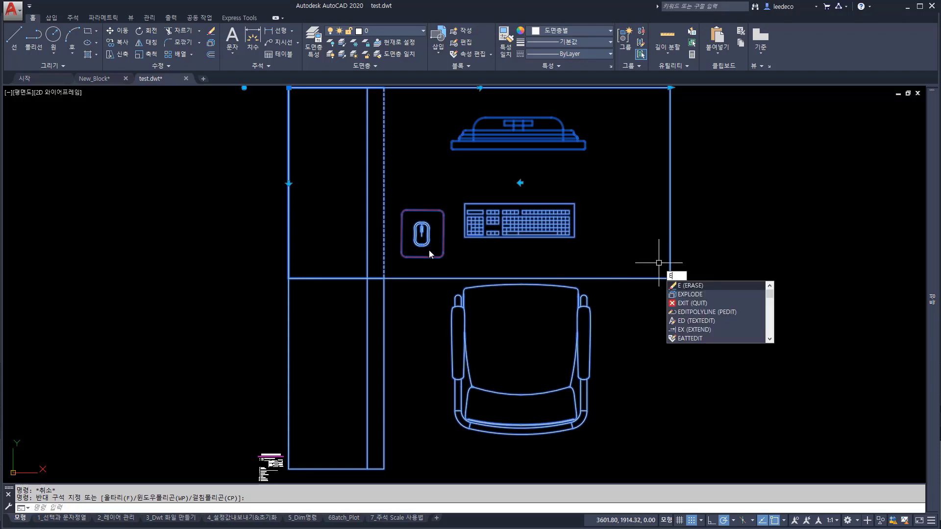
key("Return")
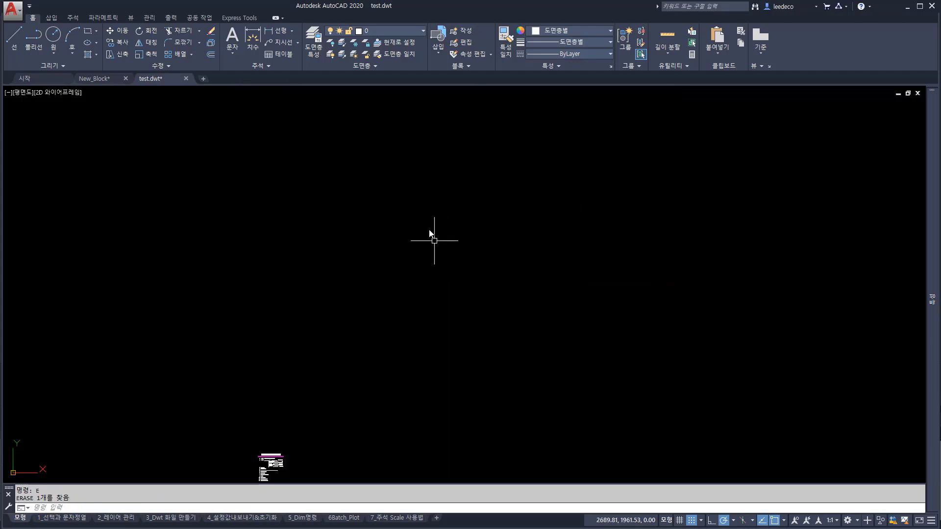
type("z")
key("Return")
type("a")
key("Return")
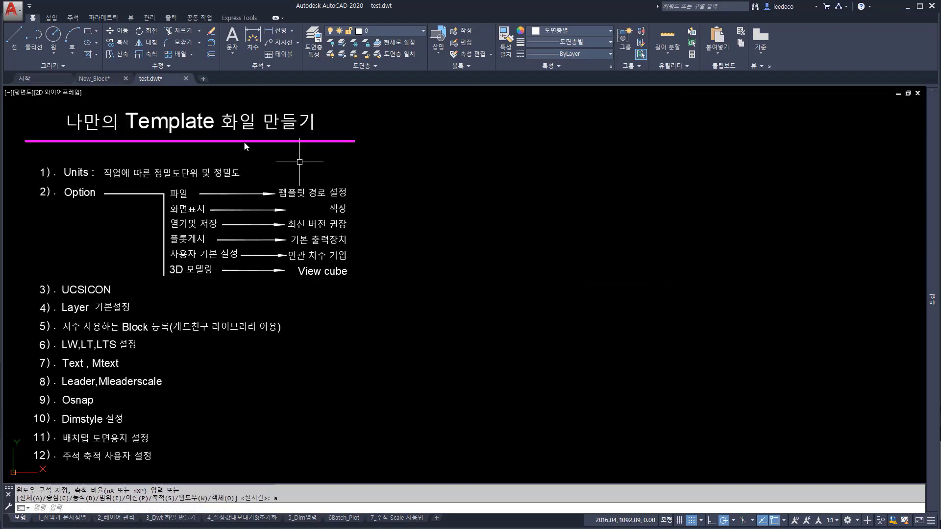
- Check the current-drawing blocks available to the Insert command in test.dwt and display the blocks from other drawings
left_click(93, 79)
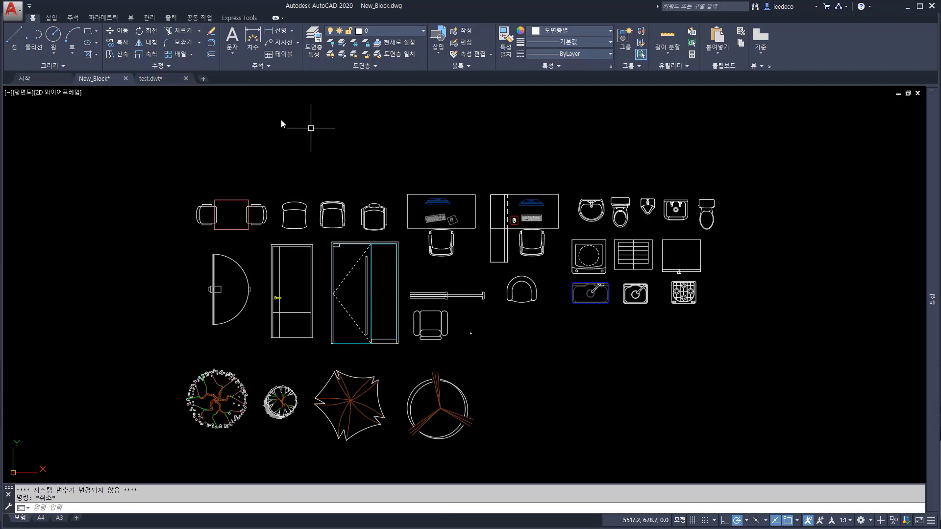
left_click(161, 78)
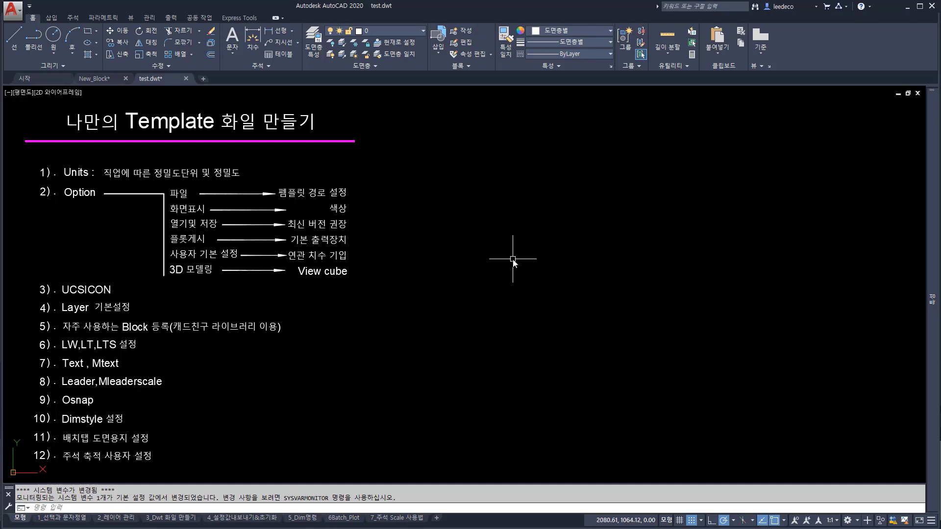
type("i")
key("Return")
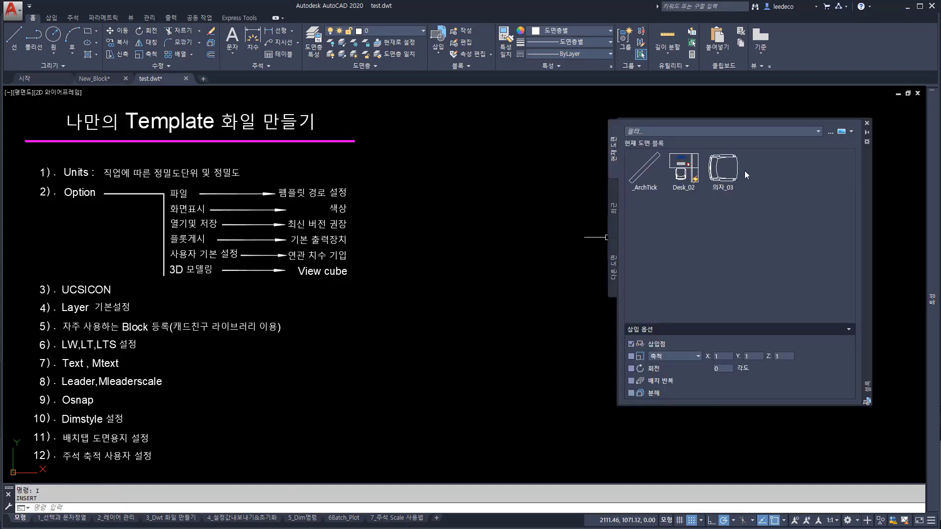
left_click(616, 269)
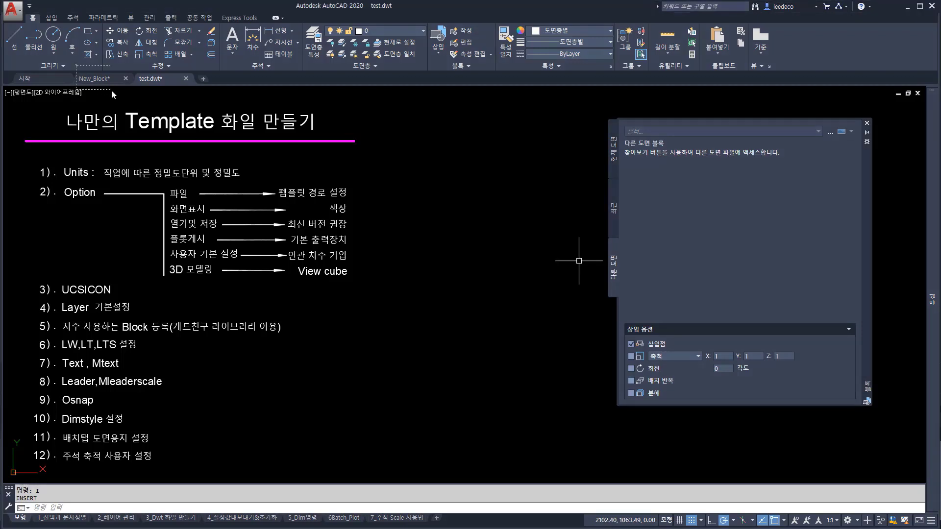
- Close the New_Block drawing, leaving test.dwt open
left_click_drag(112, 91, 123, 90)
key("Escape")
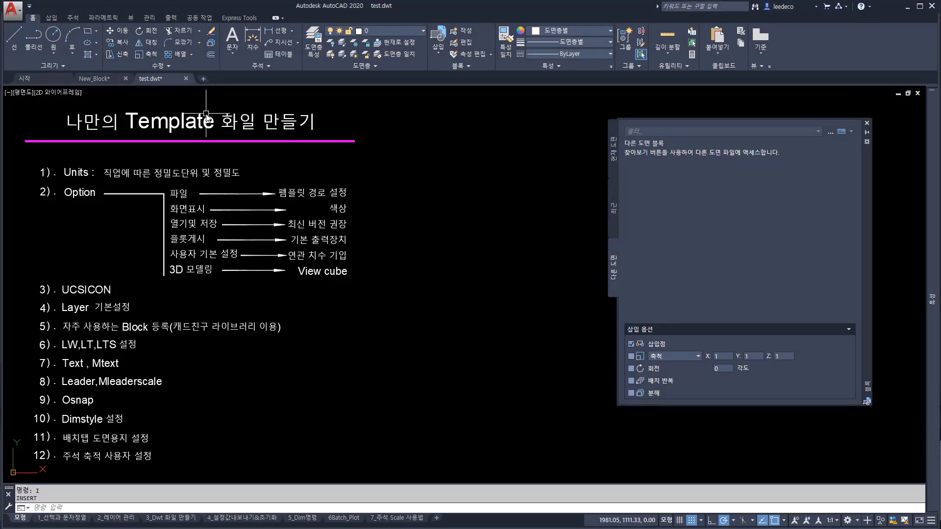
left_click(125, 79)
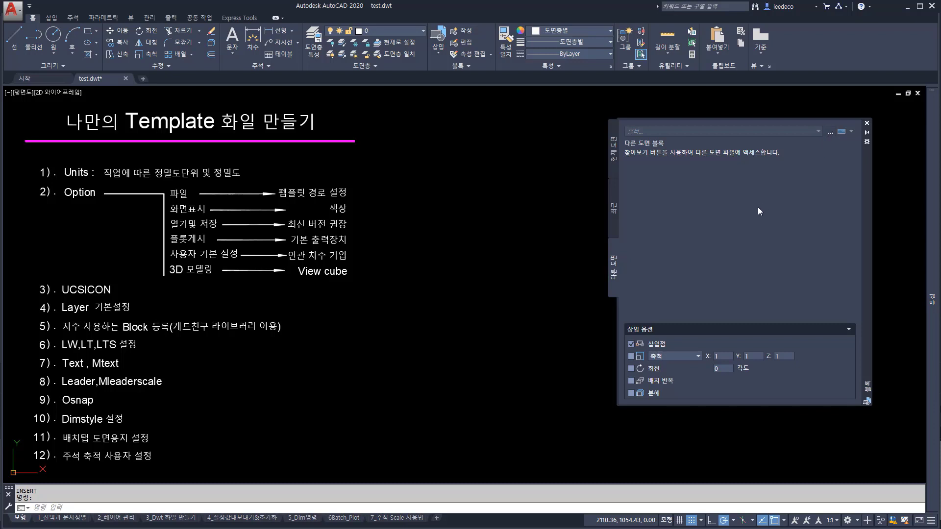
- Load New_Block.dwg from the Baba_Drive\Dwg folder on drive E: as the other-drawing block source for insertion
left_click(831, 132)
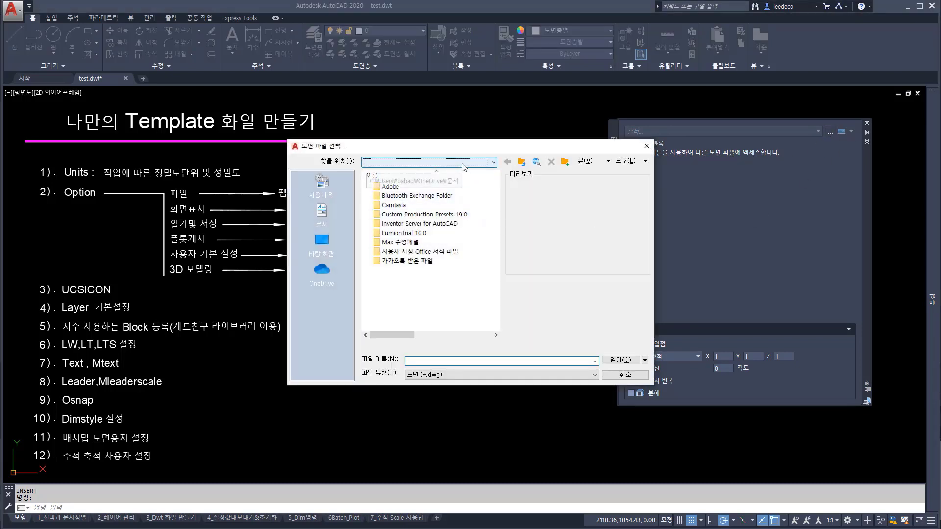
left_click(431, 162)
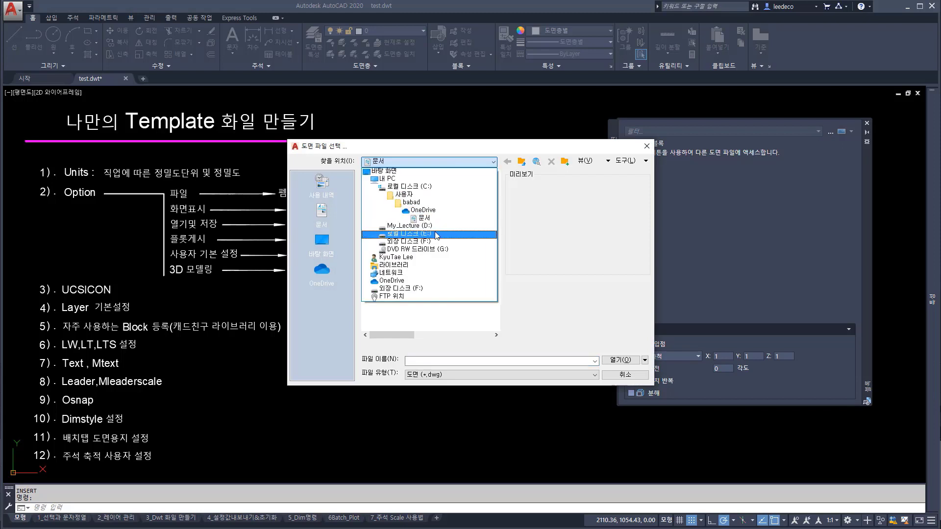
left_click(434, 234)
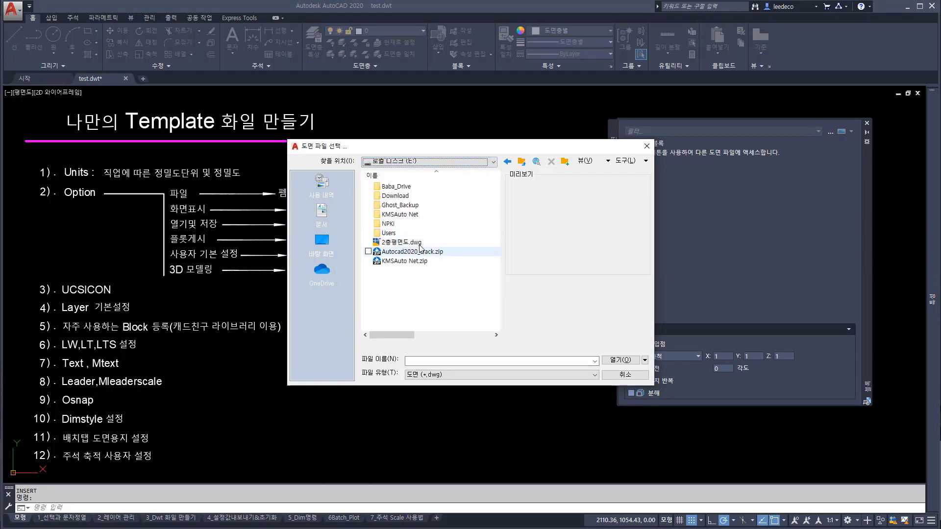
double_click(410, 186)
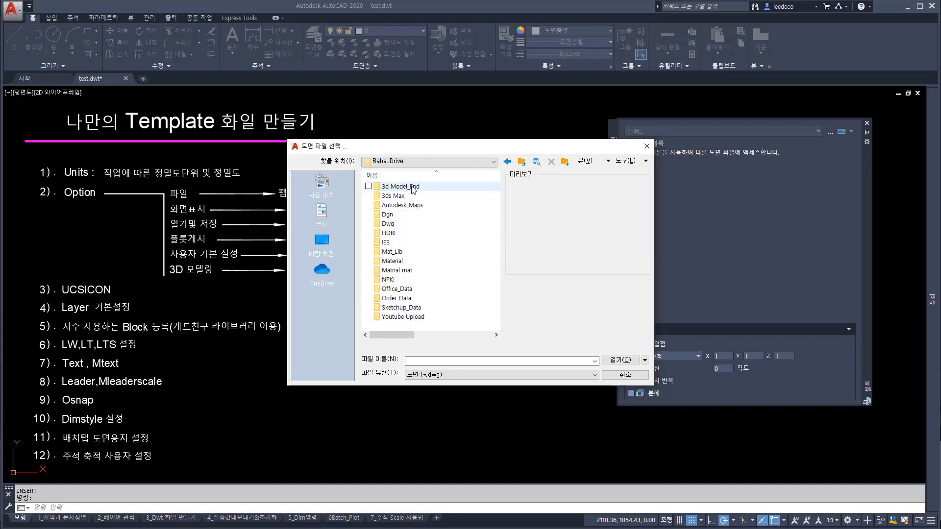
left_click(393, 225)
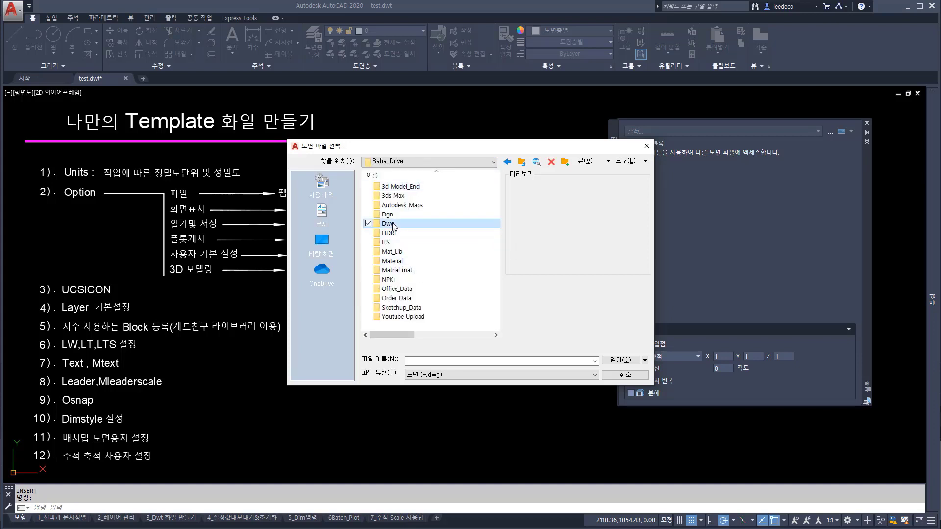
double_click(393, 224)
left_click(500, 375)
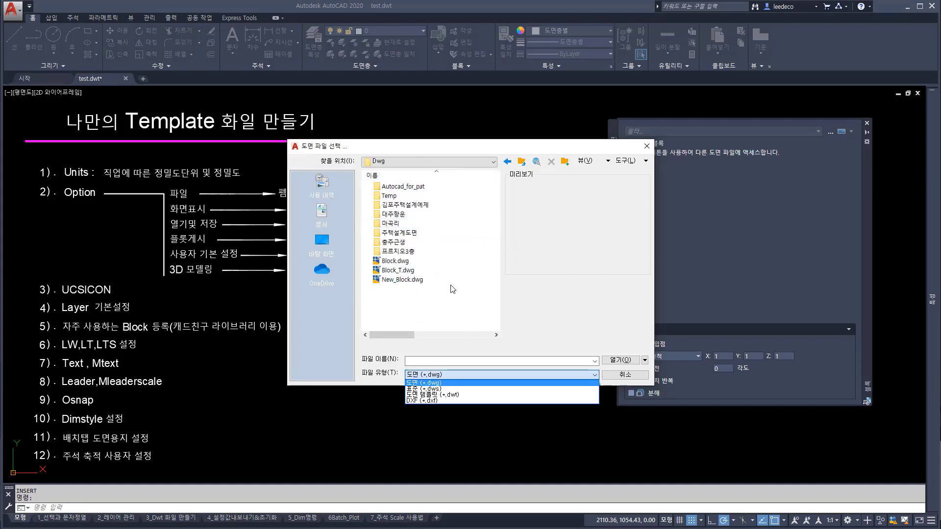
left_click(452, 289)
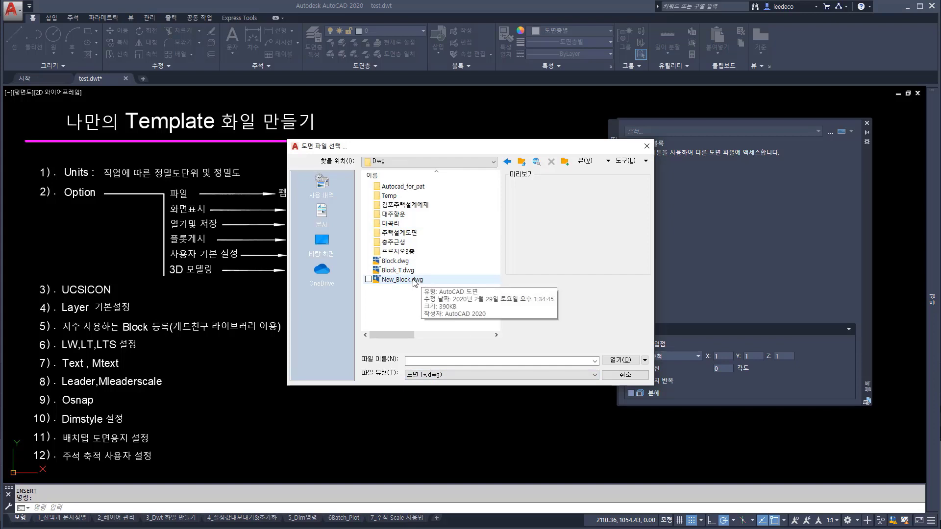
left_click(414, 280)
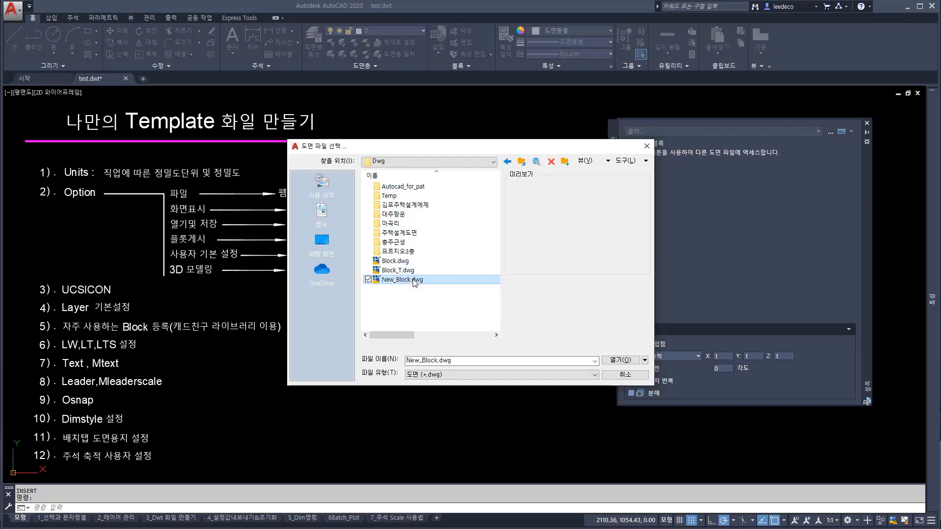
left_click(627, 361)
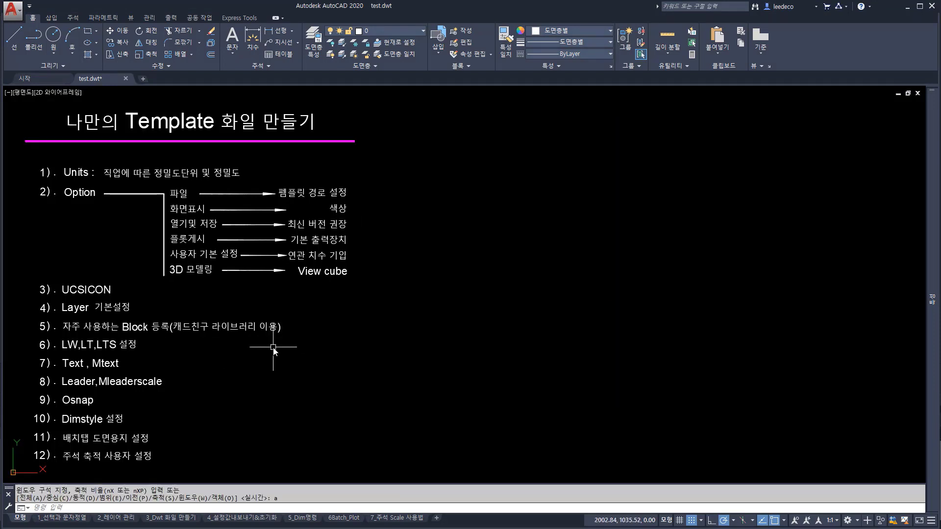
- Open the CADCHINGU design library window with the DA command and widen it
left_click_drag(187, 333, 281, 341)
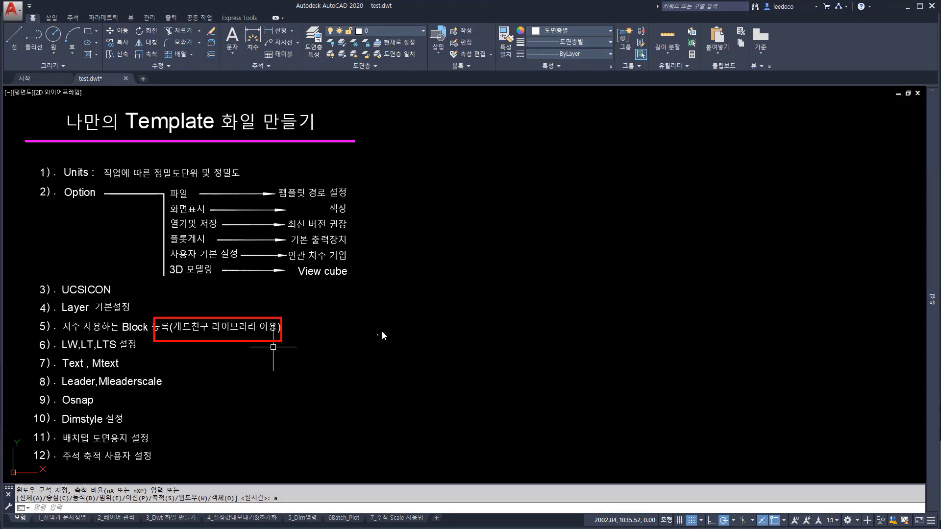
type("DA")
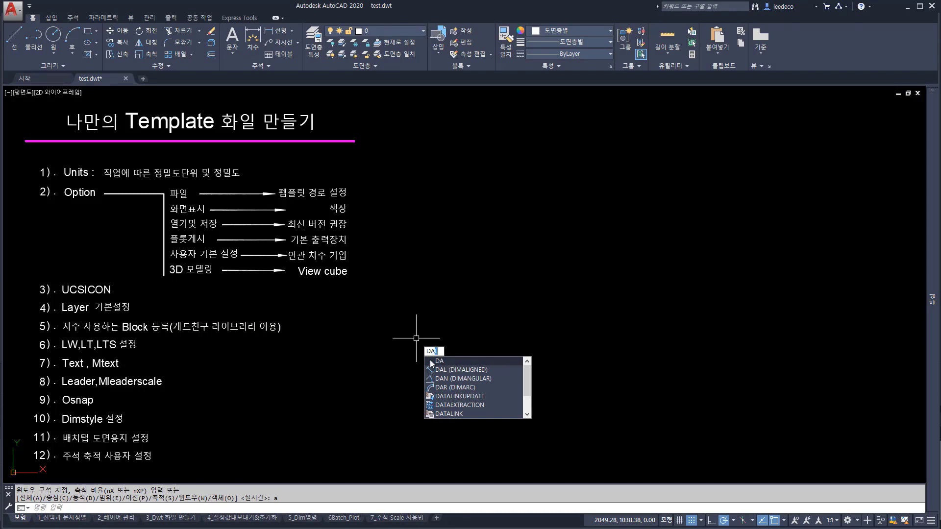
key("Escape")
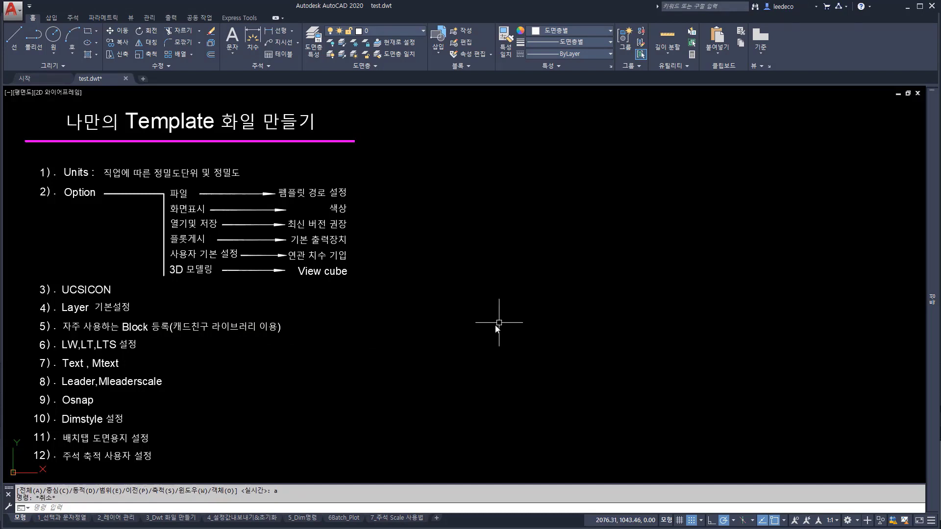
type("da")
key("Return")
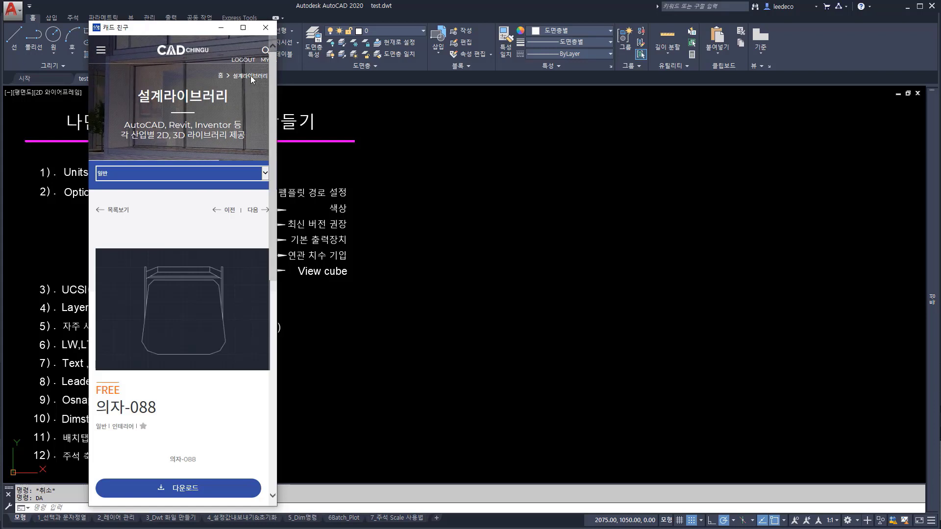
left_click_drag(191, 31, 201, 37)
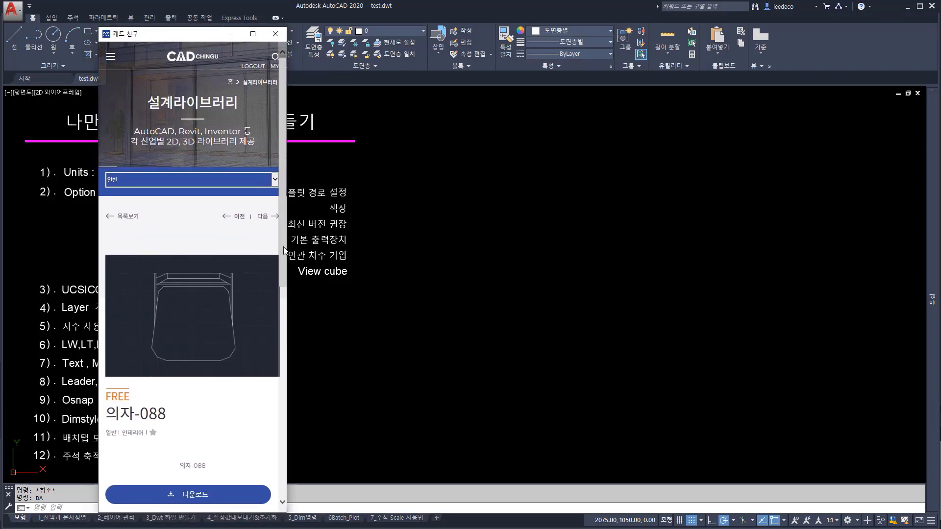
left_click_drag(287, 248, 340, 250)
scroll(224, 295, "down", 8)
scroll(231, 291, "up", 10)
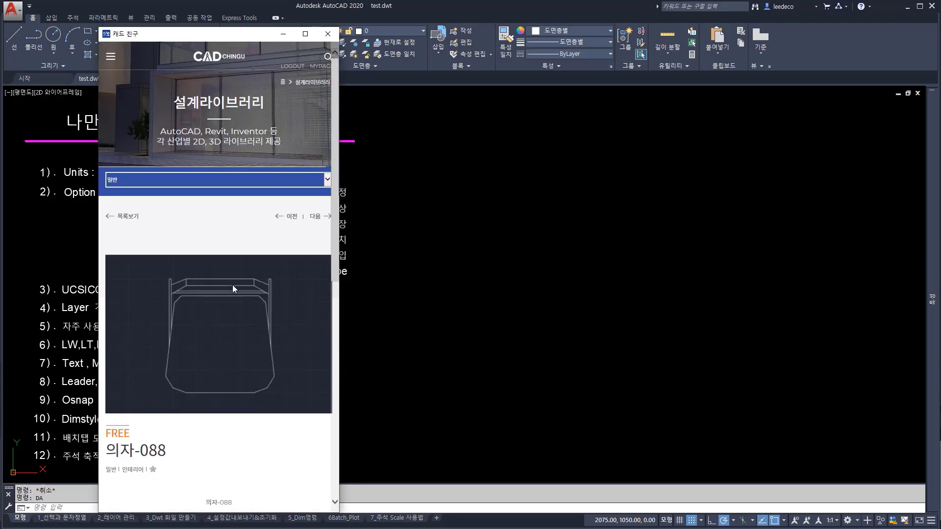
- Keep the 일반 category, return to the library's item list and browse the 인테리어 chairs down to 의자-084
left_click(327, 180)
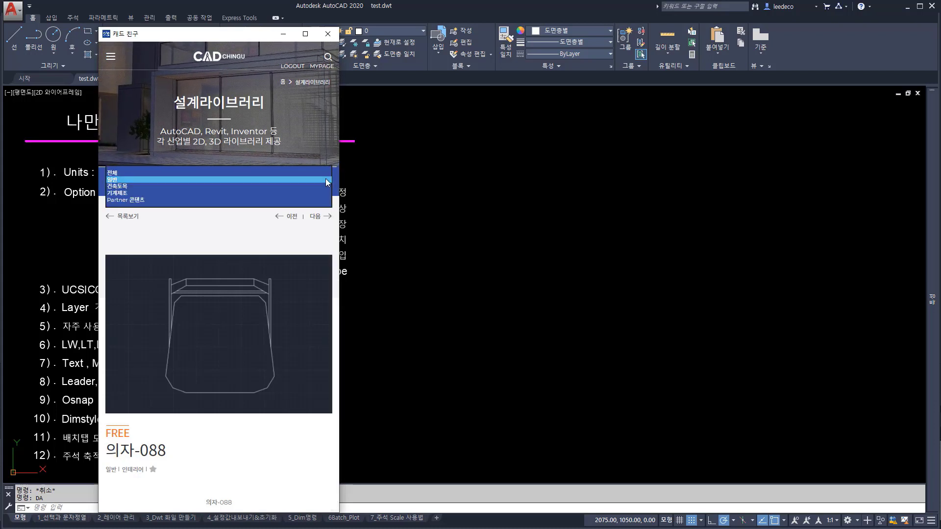
left_click(127, 180)
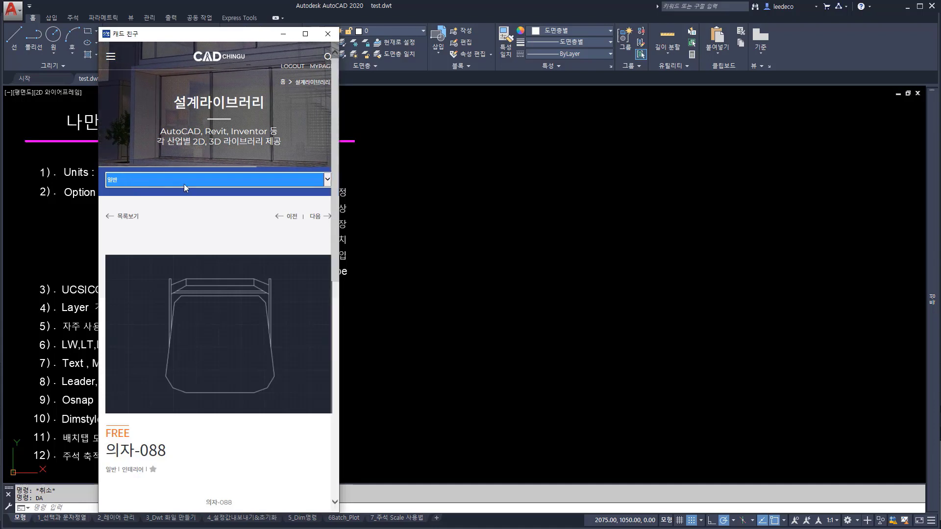
left_click(129, 216)
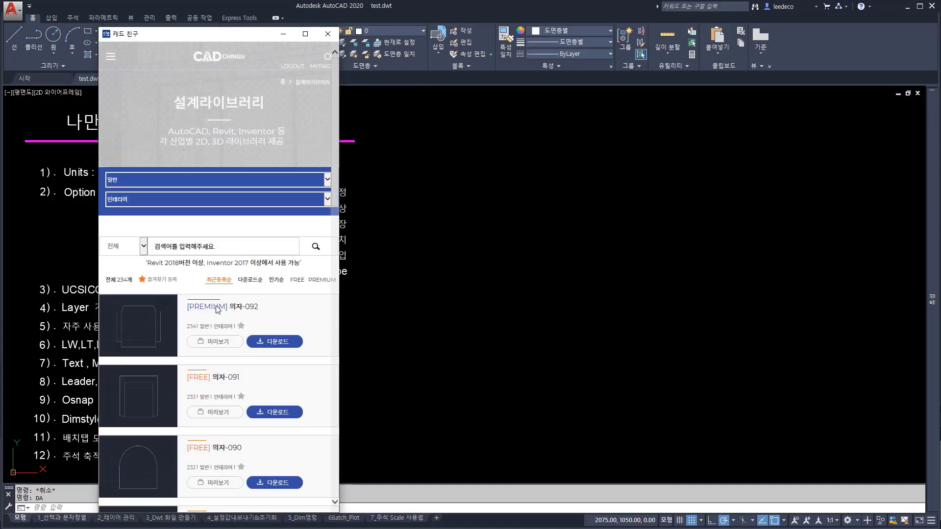
scroll(218, 269, "down", 5)
scroll(221, 313, "down", 5)
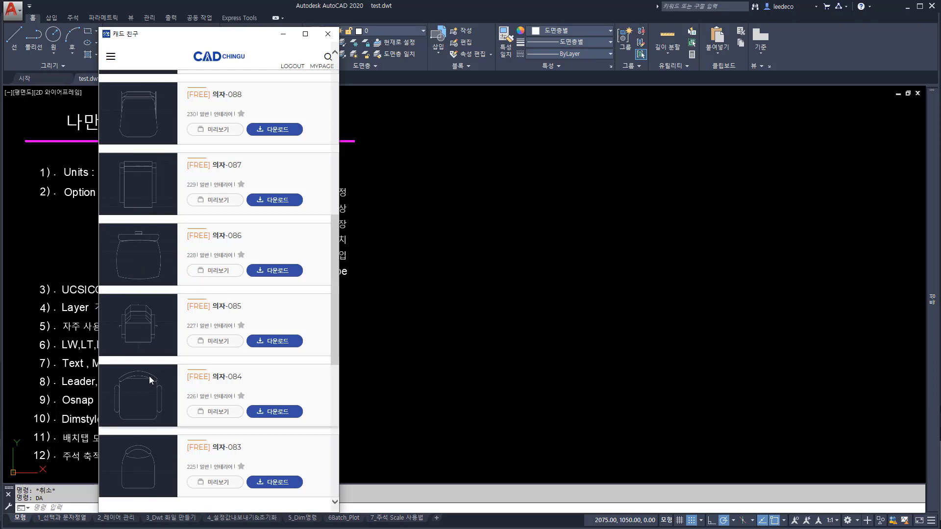
- Insert the free library chair 의자-084 into the empty area beside the checklist and zoom to the drawing extents
left_click(287, 412)
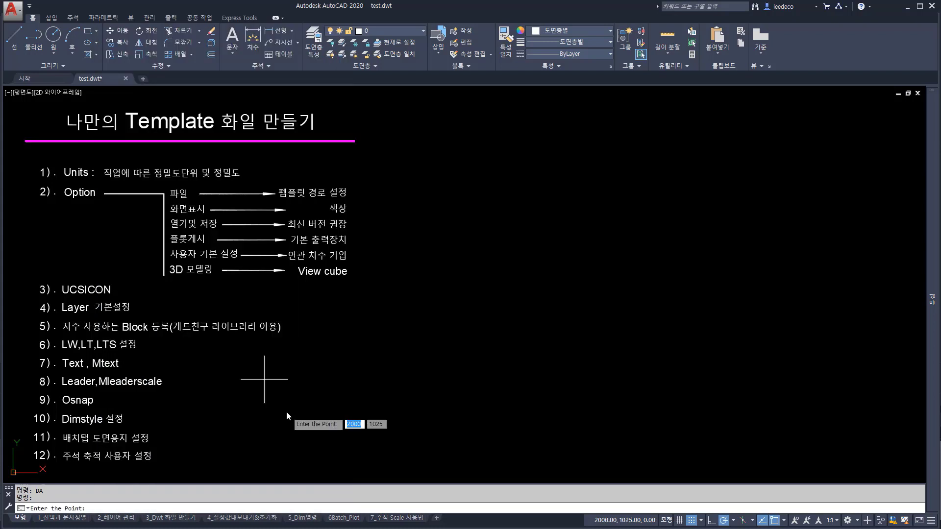
left_click(475, 324)
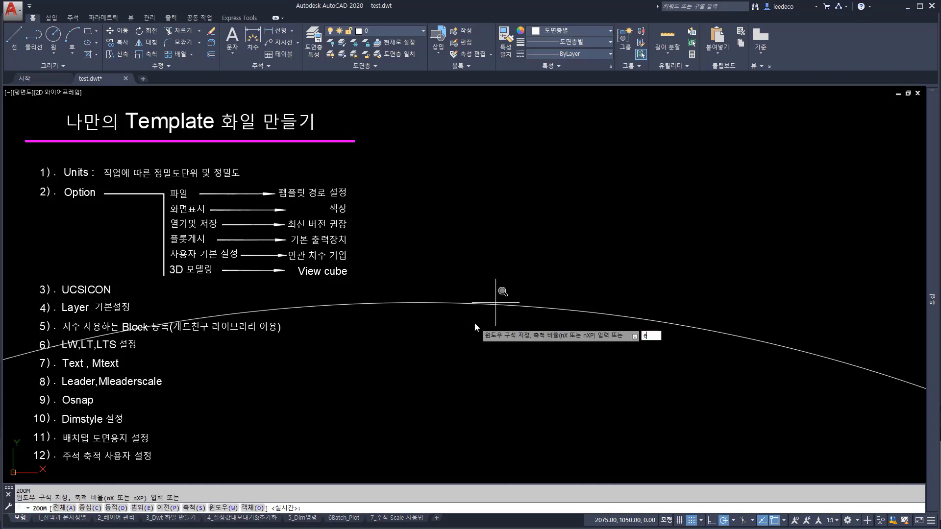
type("z")
key("Return")
type("e")
key("Return")
- Move the inserted chair to the right, clear of the checklist text, and check the current-drawing blocks available for insertion
left_click(533, 363)
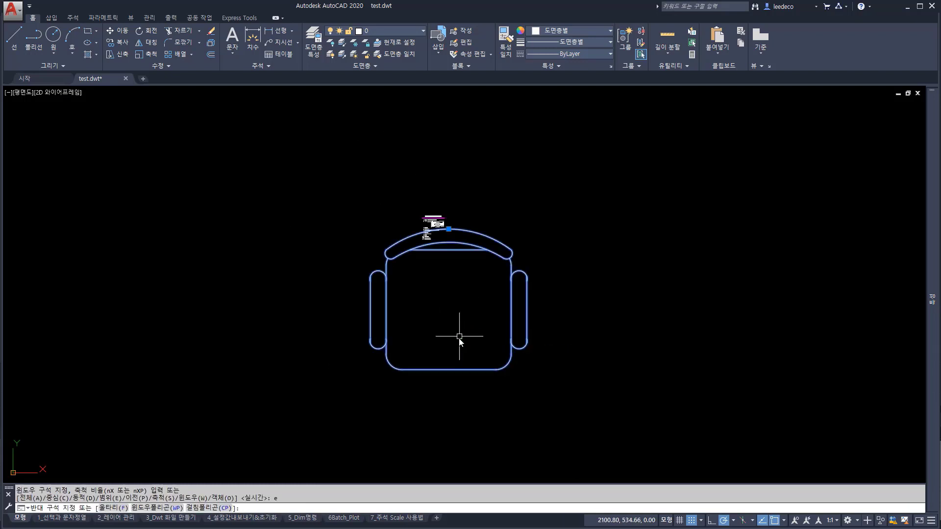
left_click(467, 341)
key("Return")
left_click(446, 321)
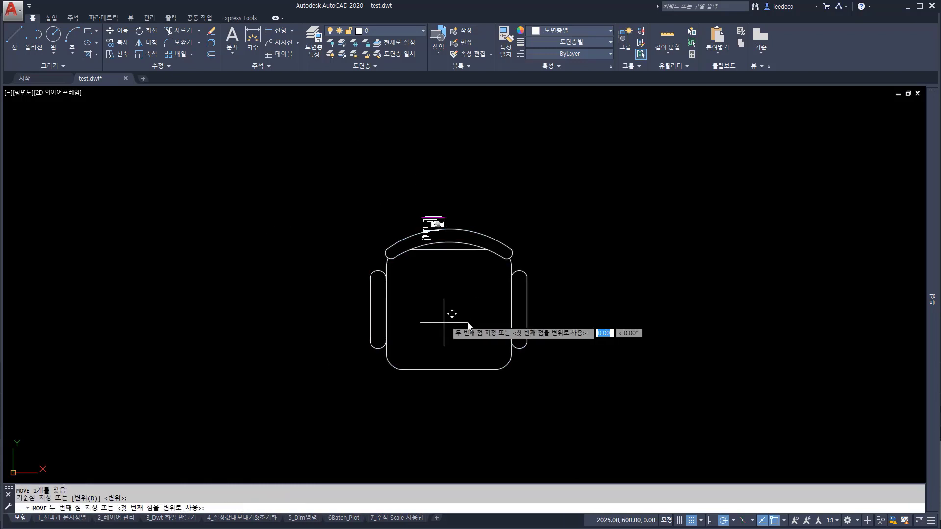
left_click(555, 300)
key("Escape")
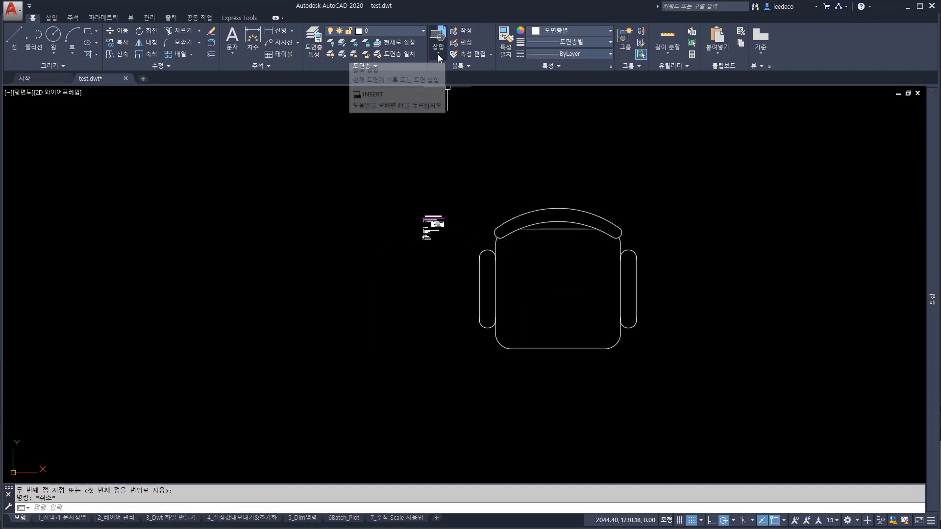
left_click(437, 54)
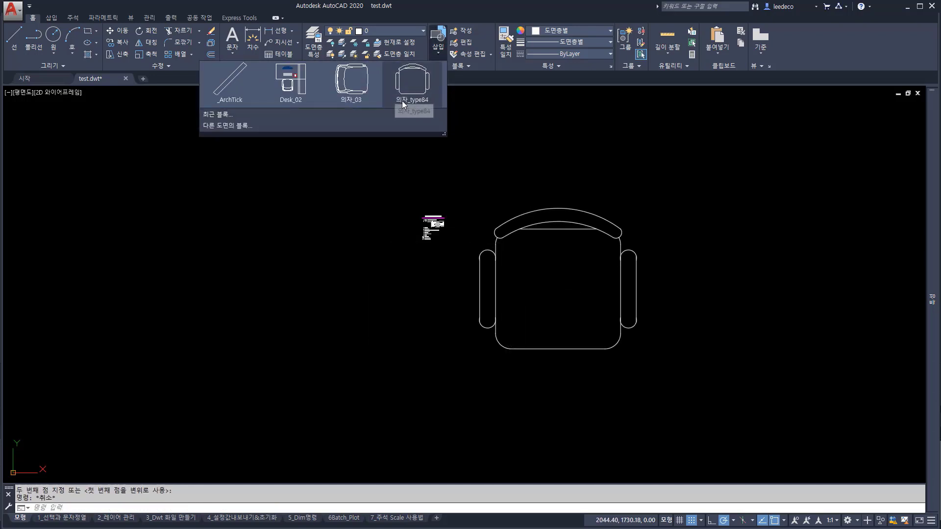
left_click(566, 215)
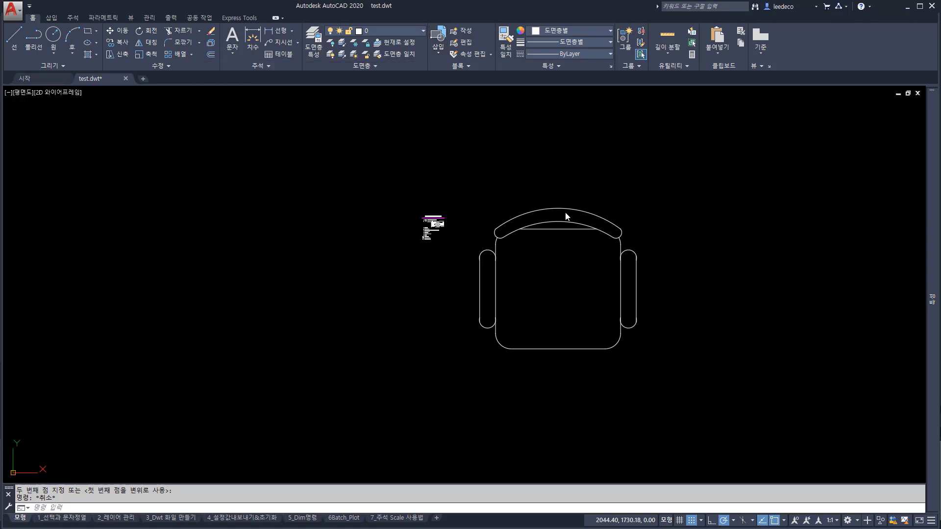
- Erase the inserted chair from test.dwt and zoom to the extents of the checklist
left_click(640, 351)
left_click(559, 280)
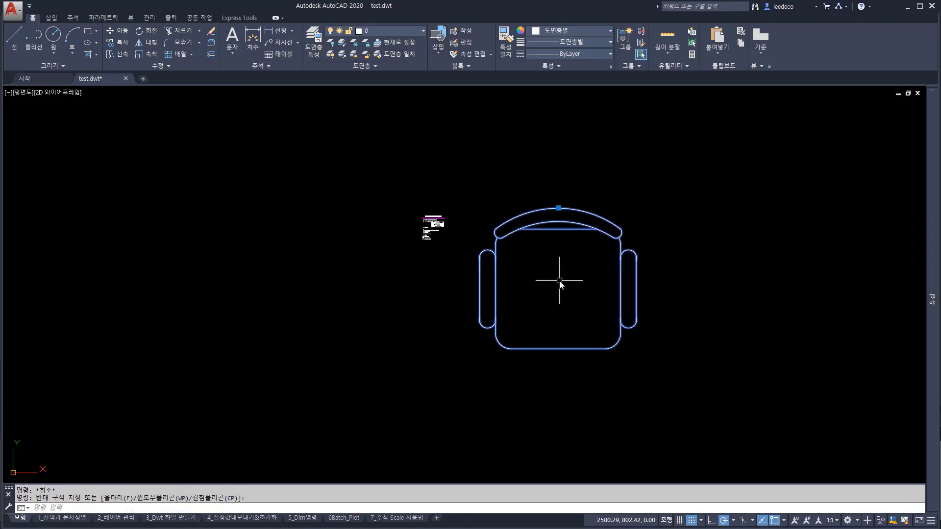
type("Z")
key("Return")
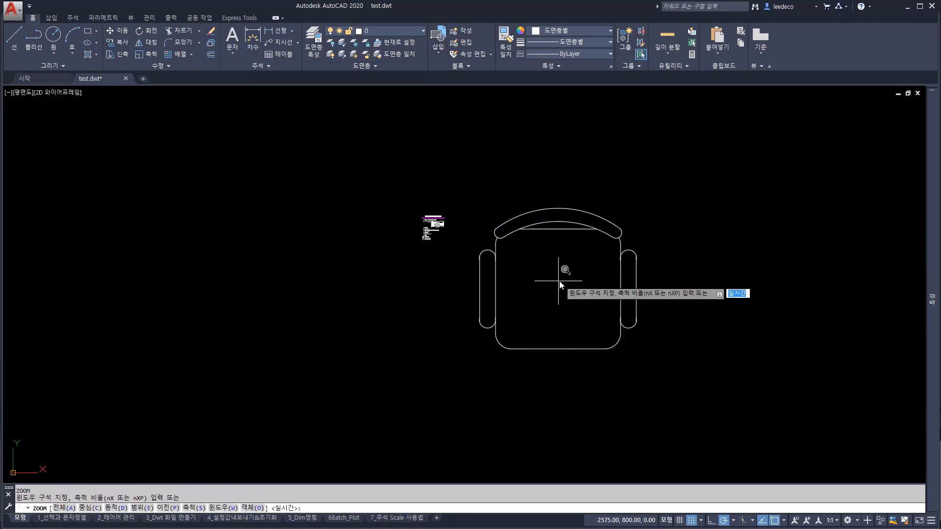
key("Escape")
left_click(638, 372)
left_click(561, 294)
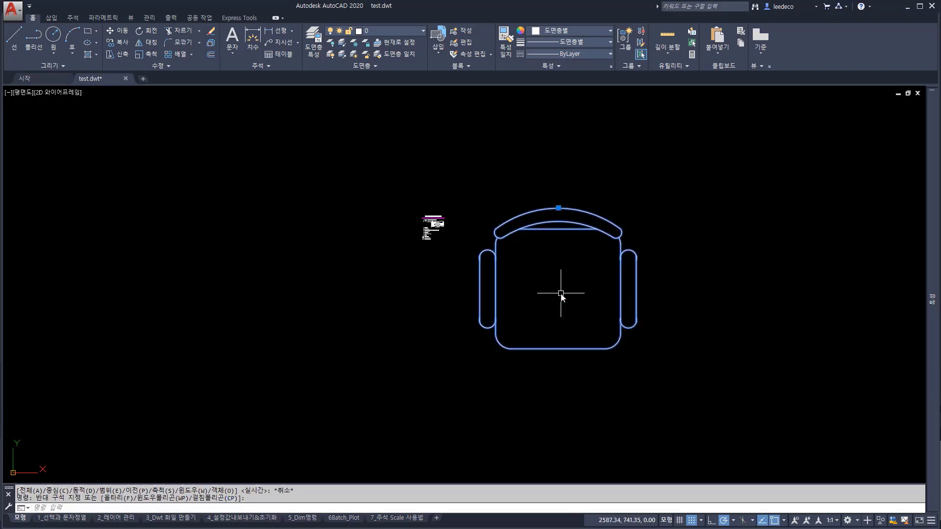
key("Return")
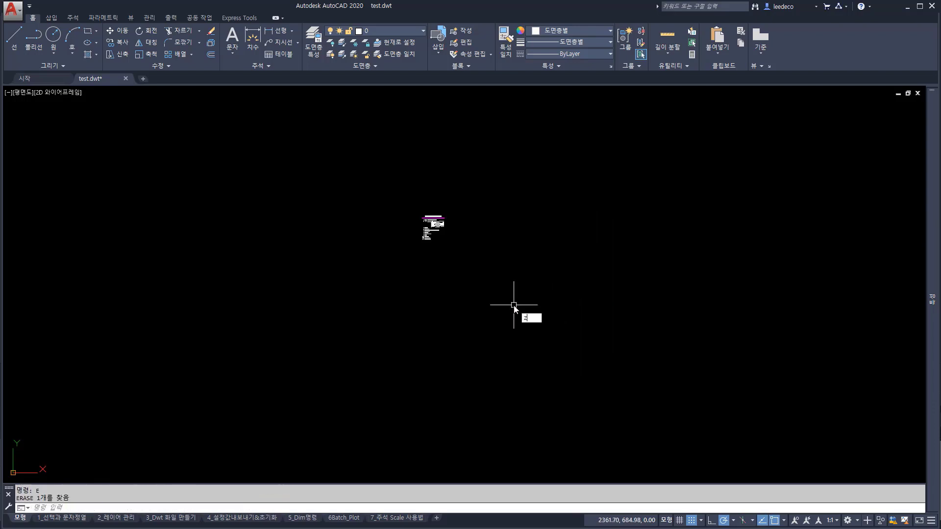
type("z")
key("Return")
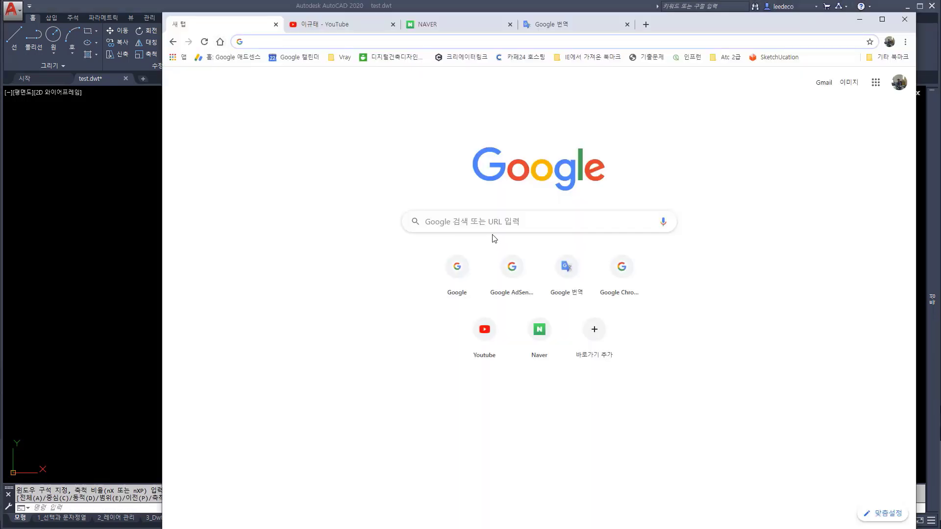
- Switch to Chrome, search Google for 캐드친구 and open the cadchingu.co.kr home page
left_click(494, 225)
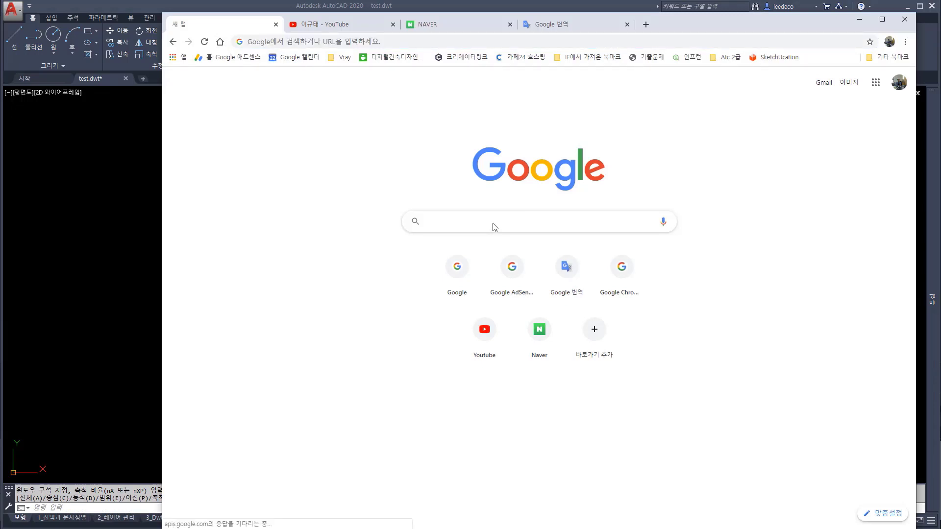
type("캐드")
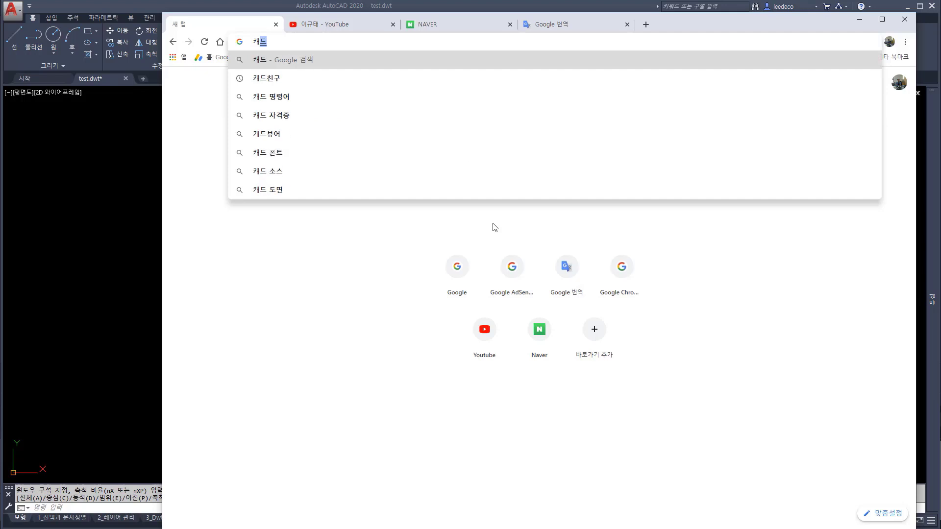
key("Down")
key("Return")
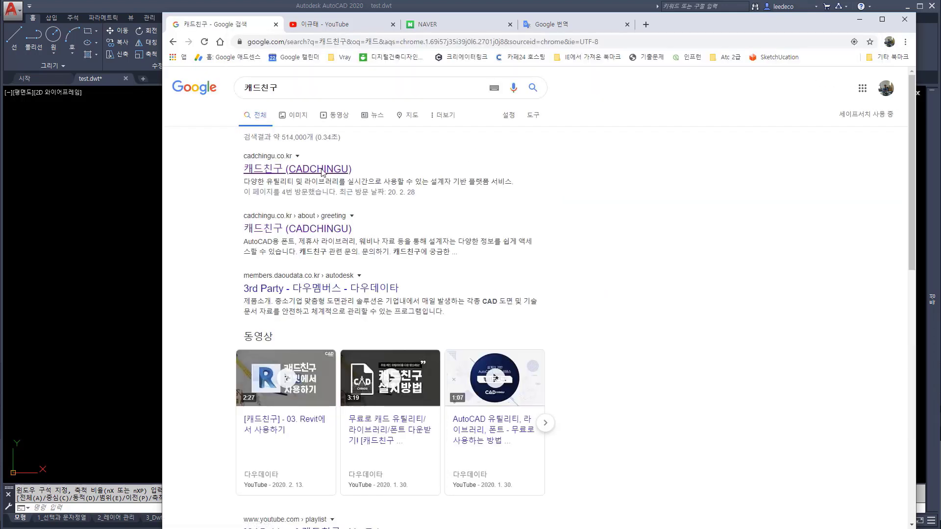
left_click(322, 171)
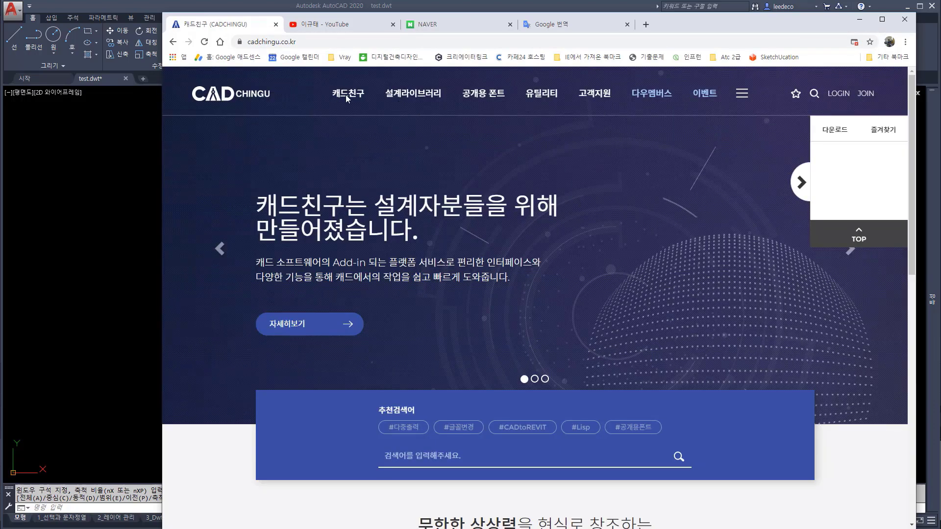
- Open the site's 캐드친구 introduction page and examine its login, design library, shared font and utility entries
left_click(351, 93)
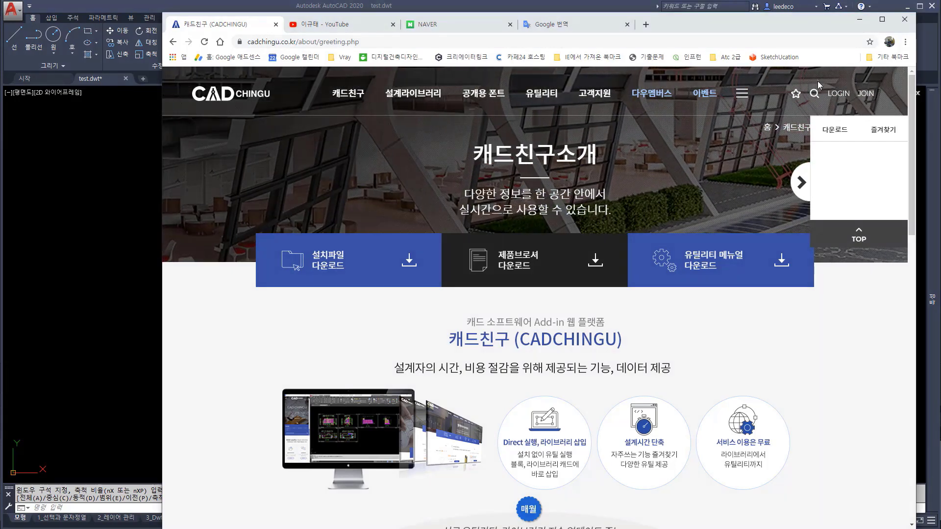
left_click_drag(817, 81, 850, 104)
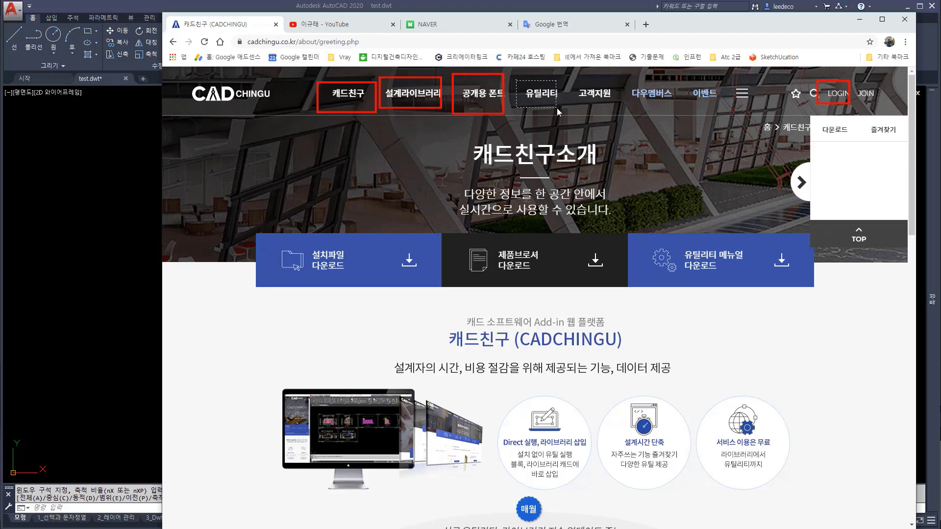
left_click_drag(630, 121, 630, 121)
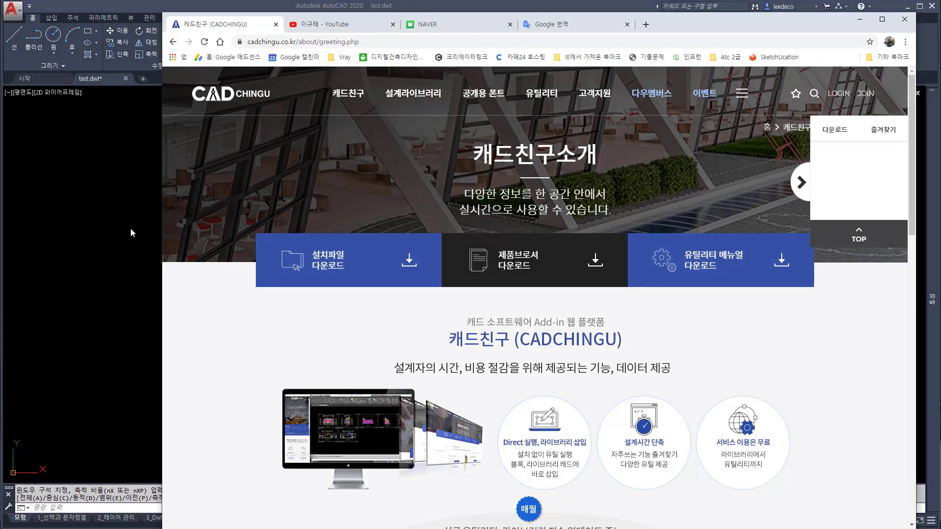
- Switch back to AutoCAD and review the template checklist in test.dwt
left_click(120, 235)
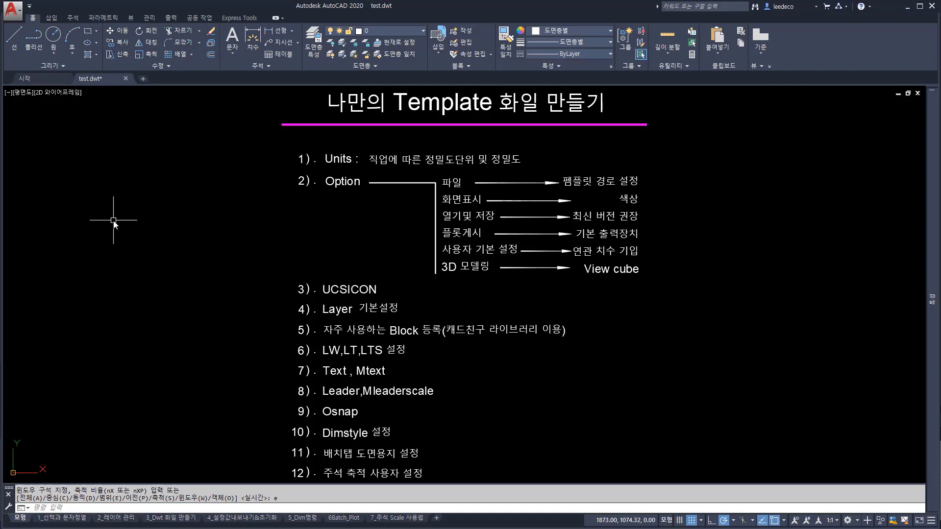
scroll(107, 217, "down", 2)
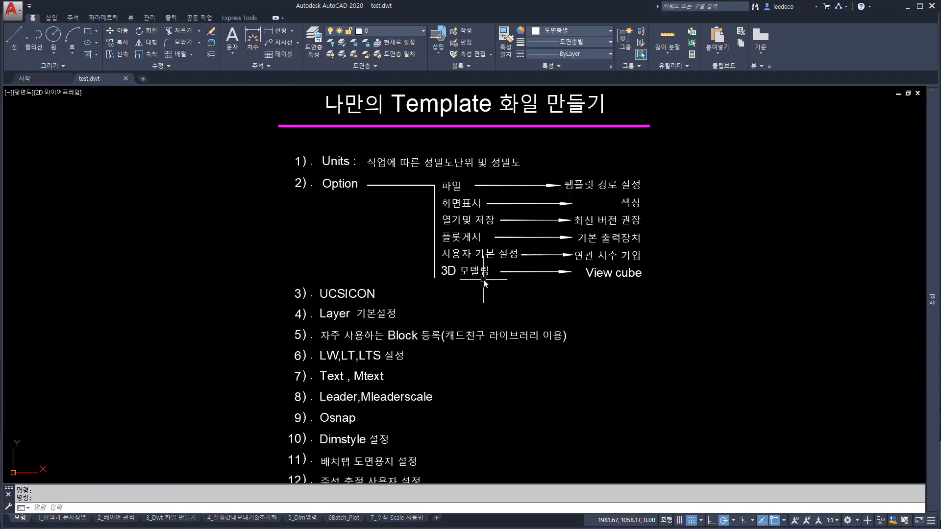
type("z")
key("Return")
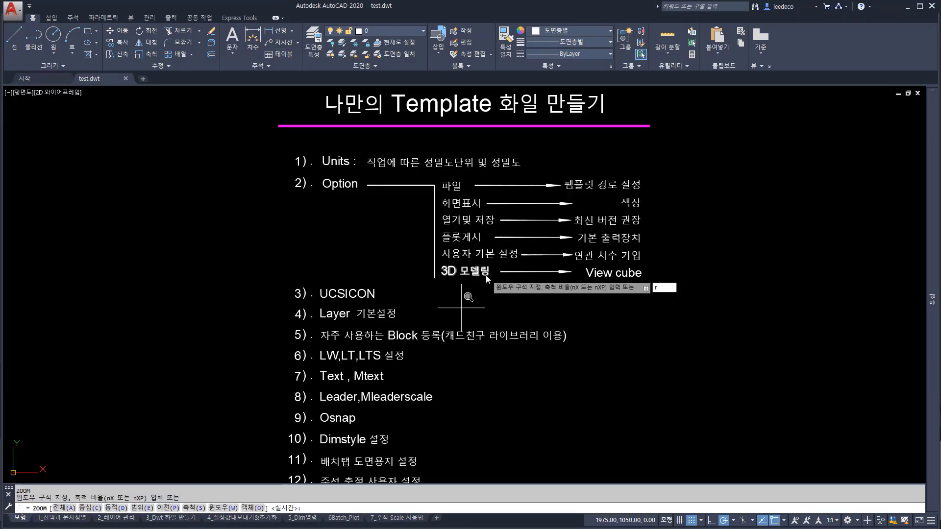
key("Escape")
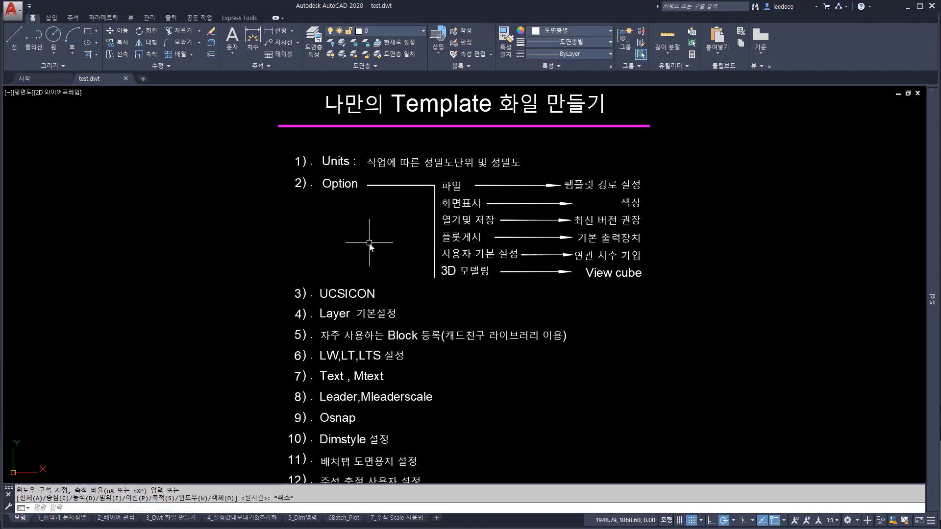
scroll(370, 240, "down", 2)
scroll(428, 292, "up", 2)
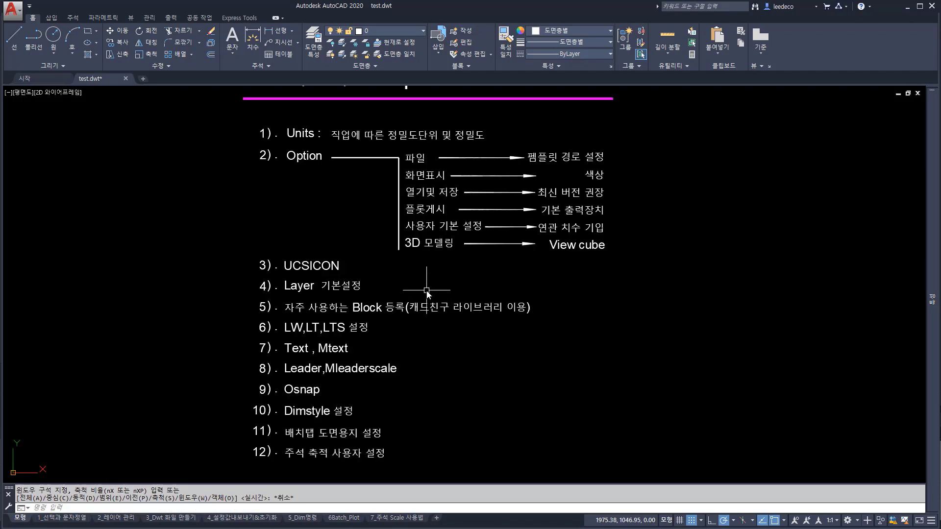
scroll(398, 295, "down", 2)
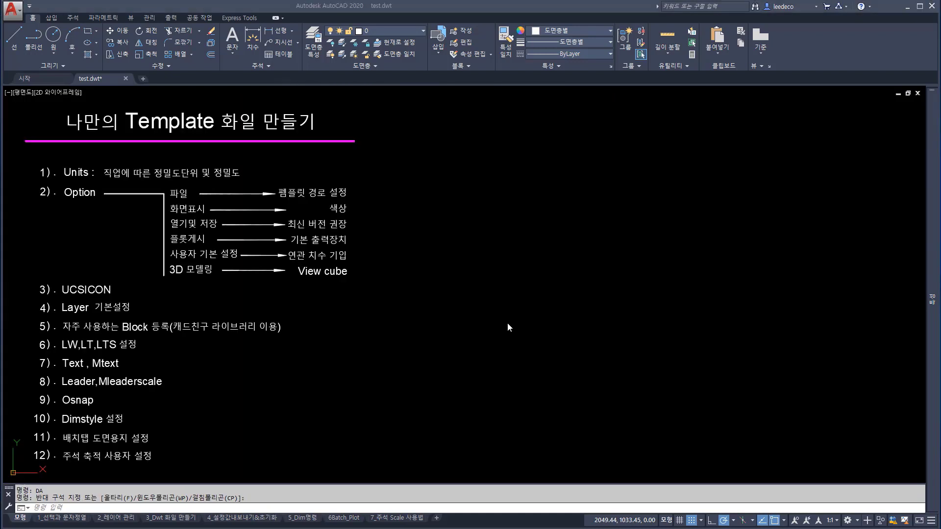
- Launch the CADCHINGU library with the DA command, dismiss the event notice for today, and open the 일반 design library category
left_click(507, 323)
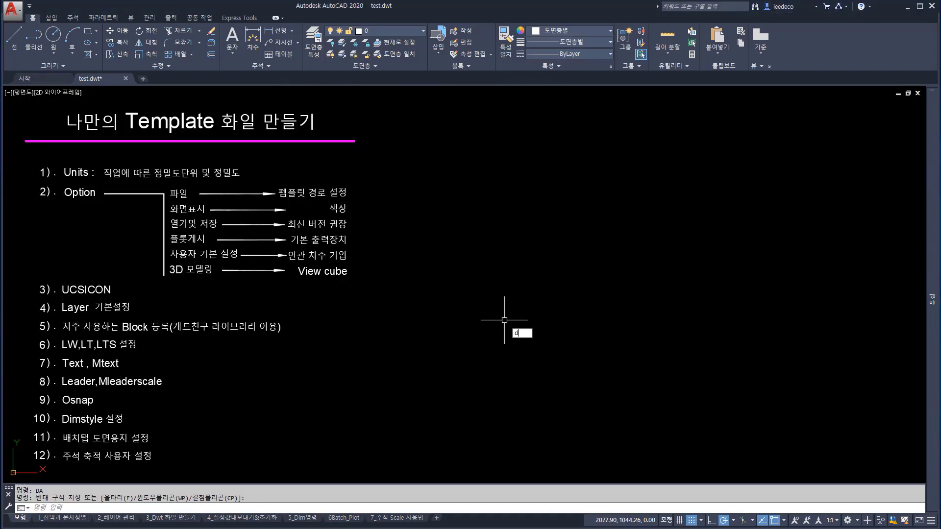
key("Return")
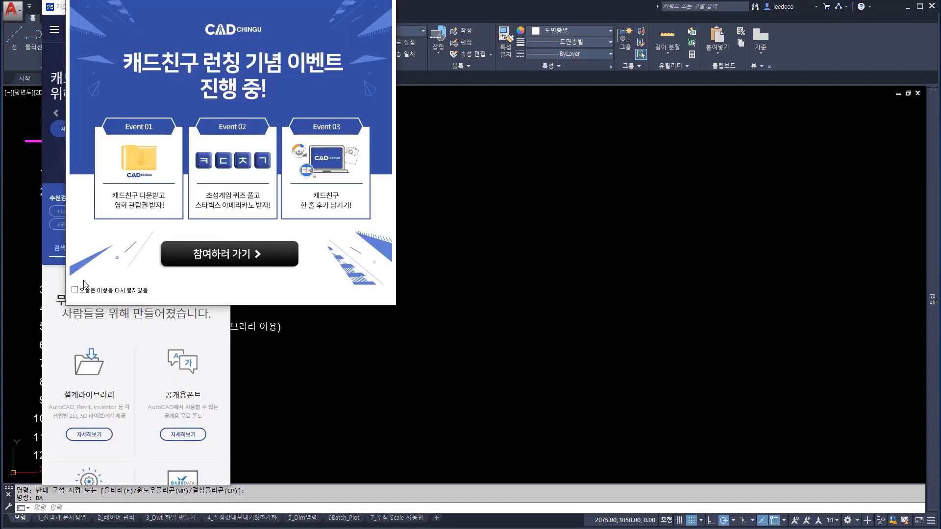
left_click(74, 290)
scroll(113, 286, "down", 4)
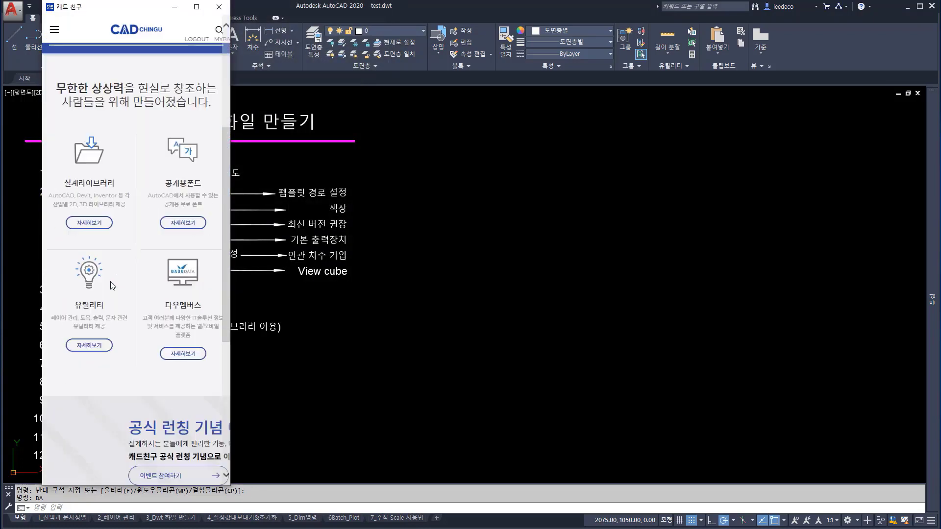
scroll(111, 282, "down", 5)
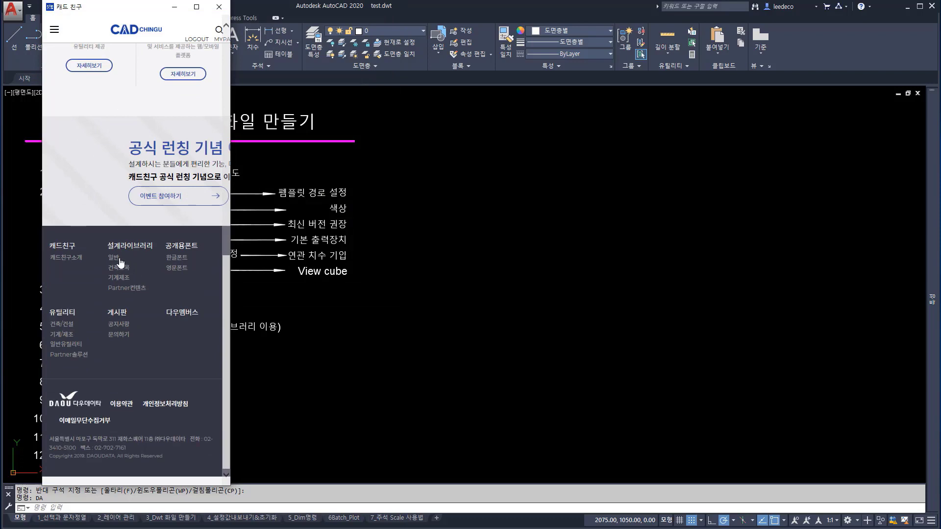
left_click(113, 260)
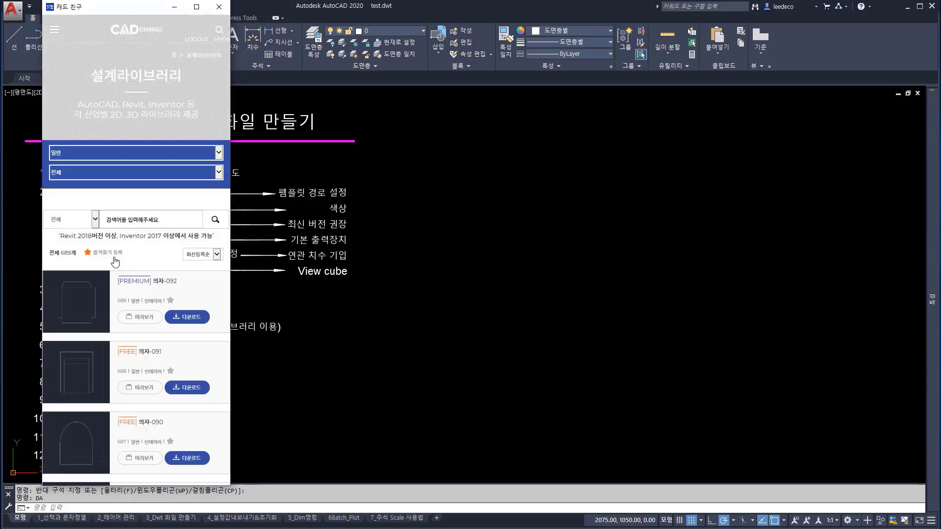
- Download the free 의자-088 chair, insert it beside the template checklist, and zoom to the drawing extents
scroll(137, 264, "down", 1)
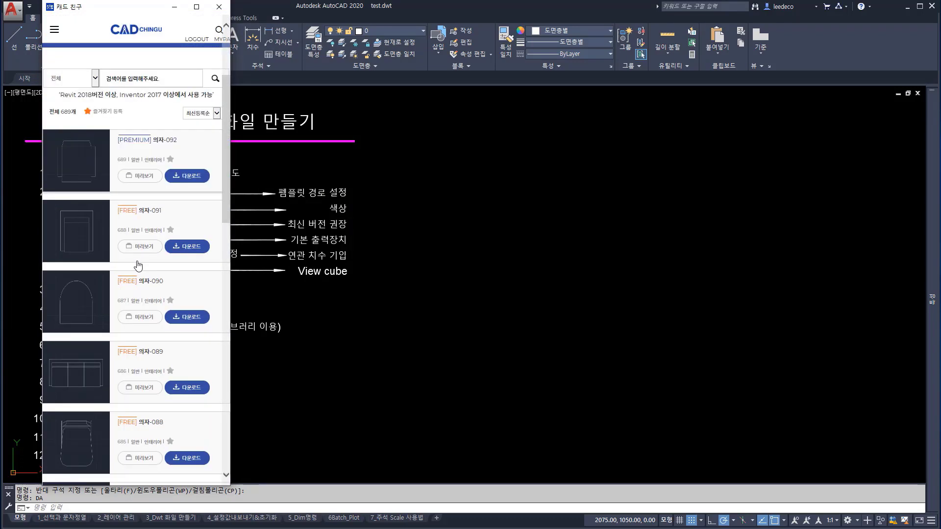
scroll(137, 266, "down", 1)
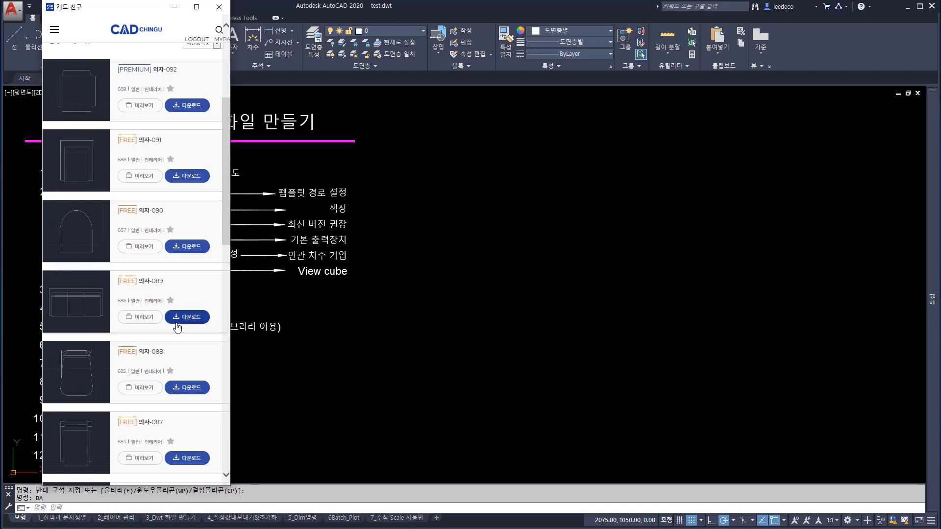
left_click(192, 389)
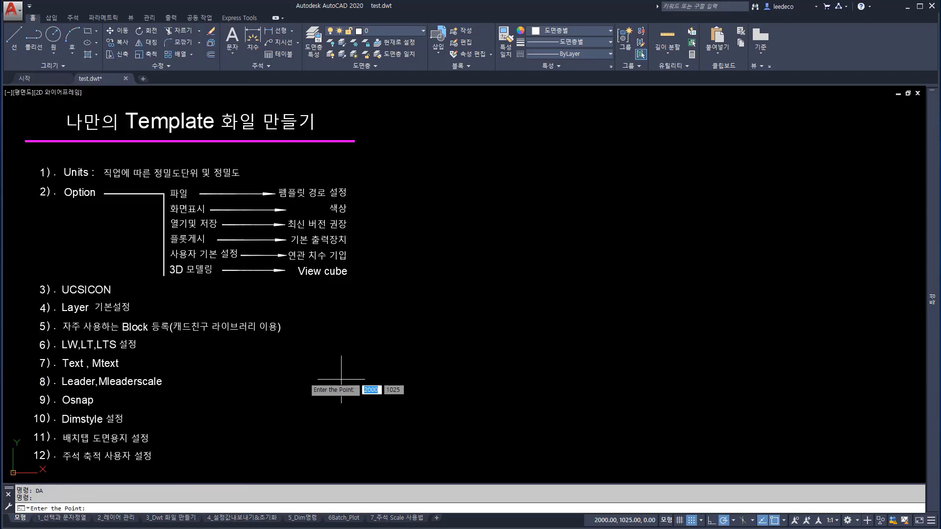
left_click(495, 302)
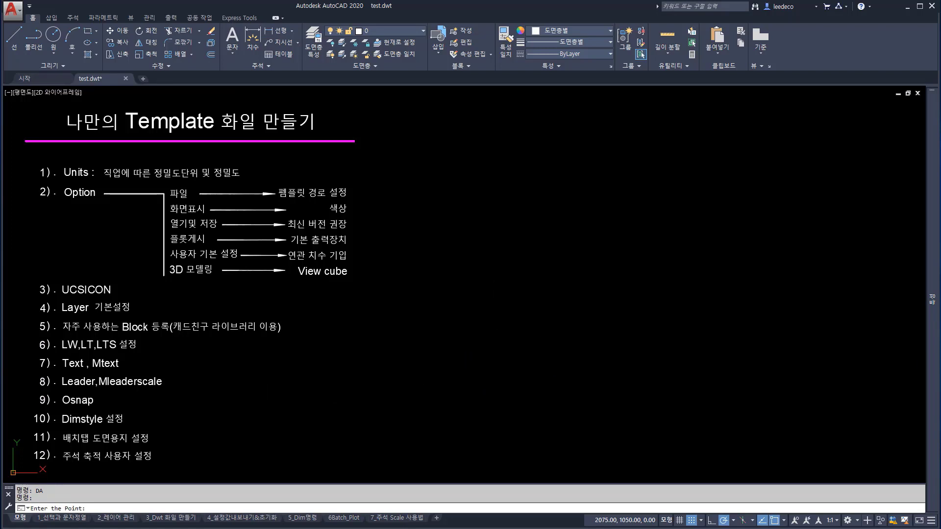
type("z")
key("Return")
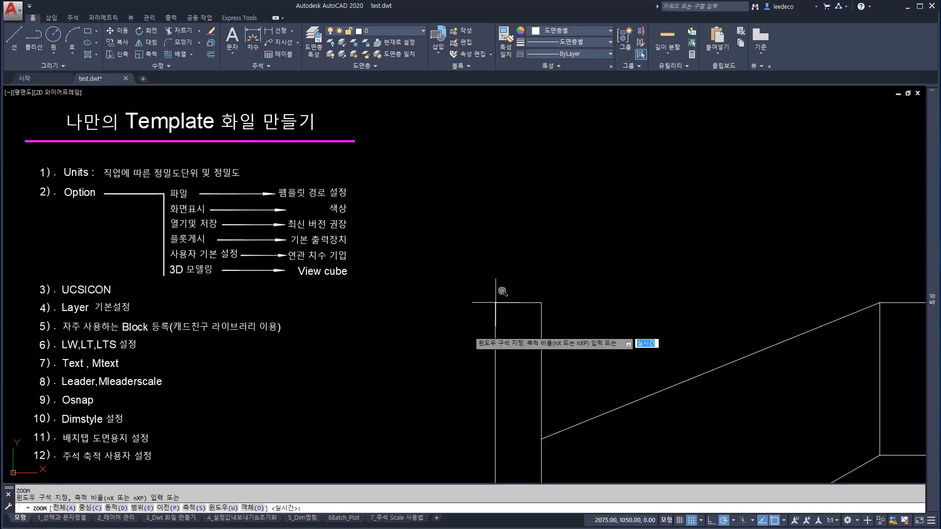
type("e")
key("Return")
scroll(426, 296, "down", 2)
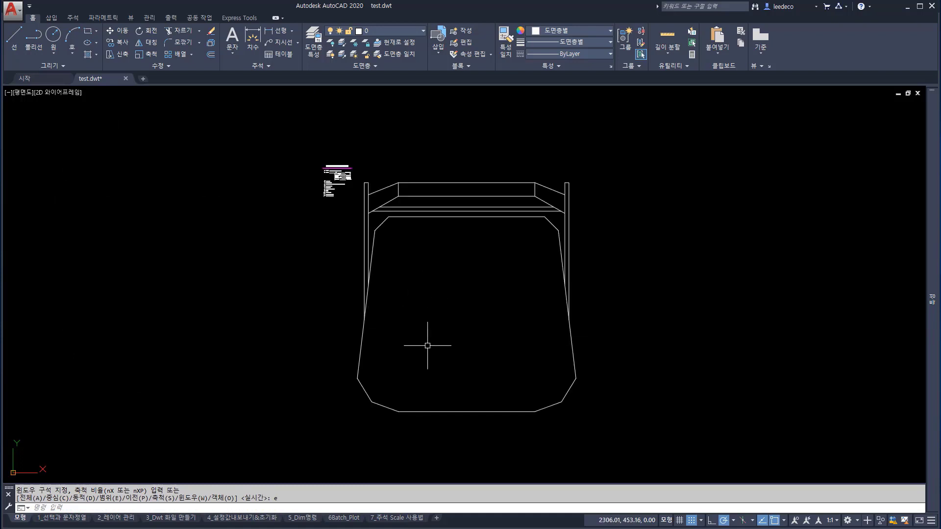
- Check the inserted chair's seat dimensions with the MEASUREGEOM quick measurement
left_click(494, 428)
key("Escape")
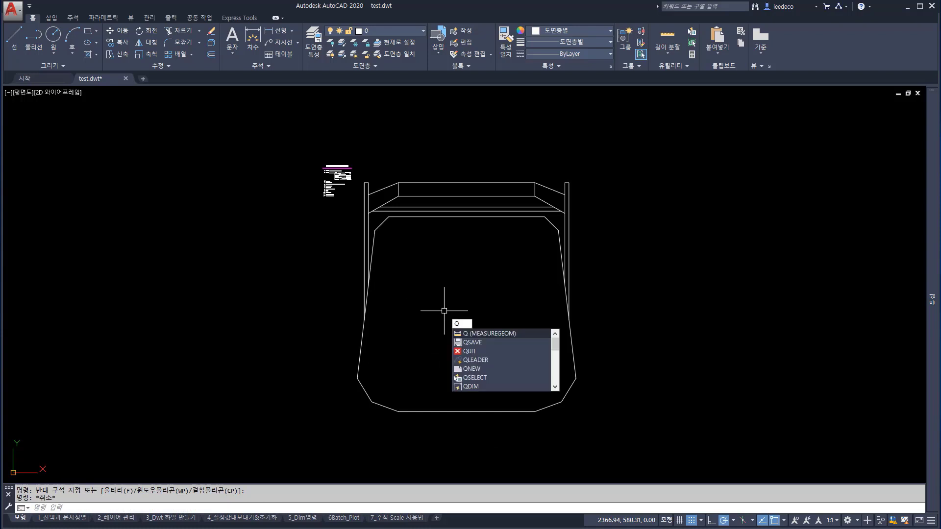
key("Return")
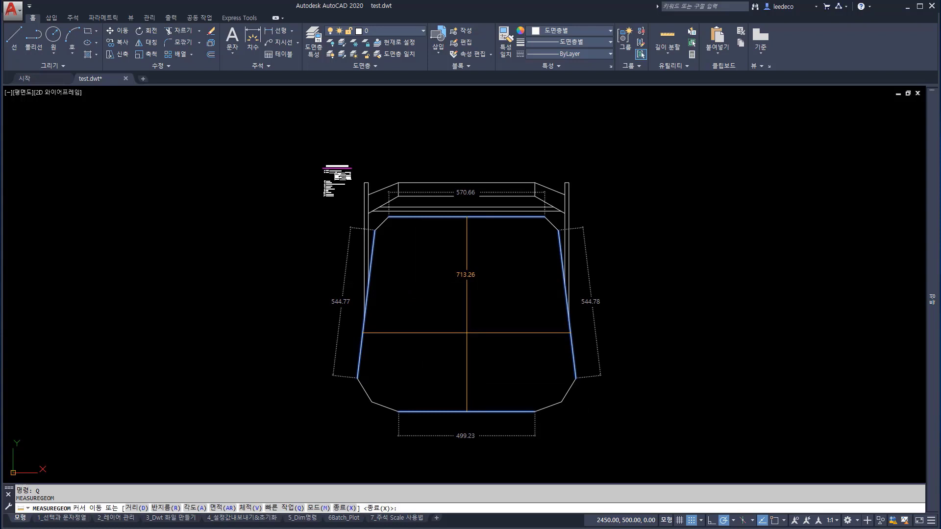
key("Escape")
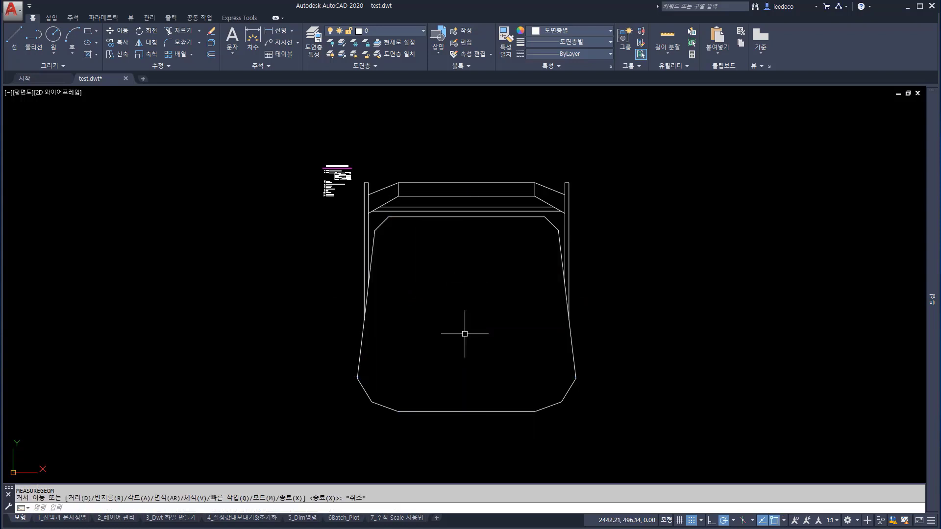
- Measure the distance between the two widest corners of the chair seat
type("di")
key("Return")
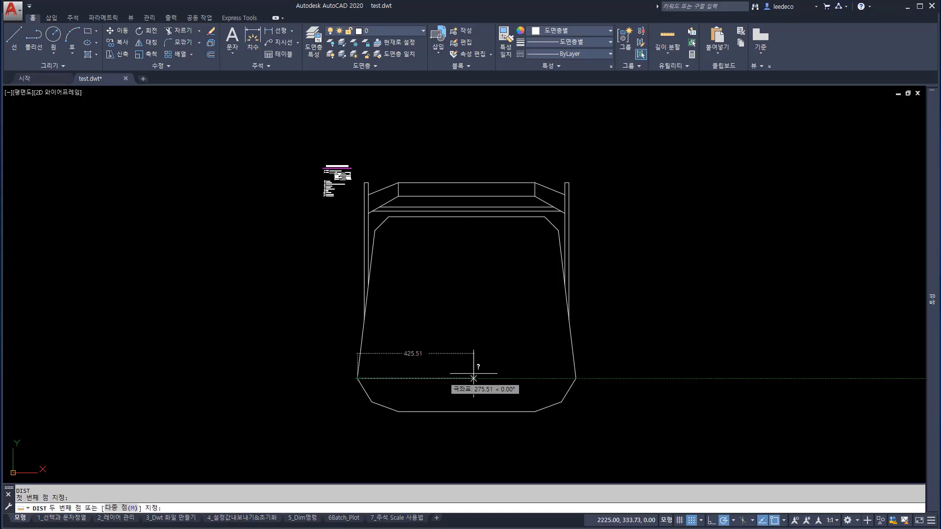
left_click(576, 378)
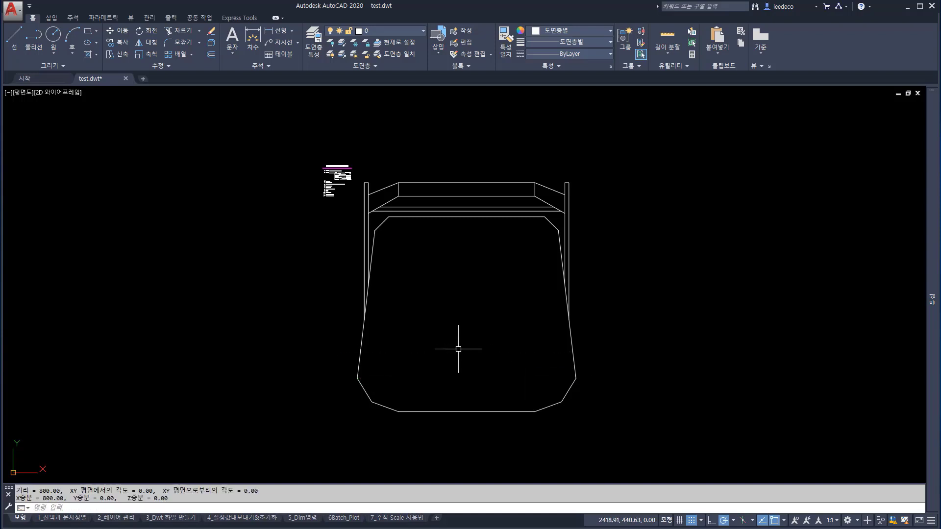
key("Escape")
- Open the inserted chair's block definition 의자_type88 in the Block Editor
scroll(458, 349, "down", 2)
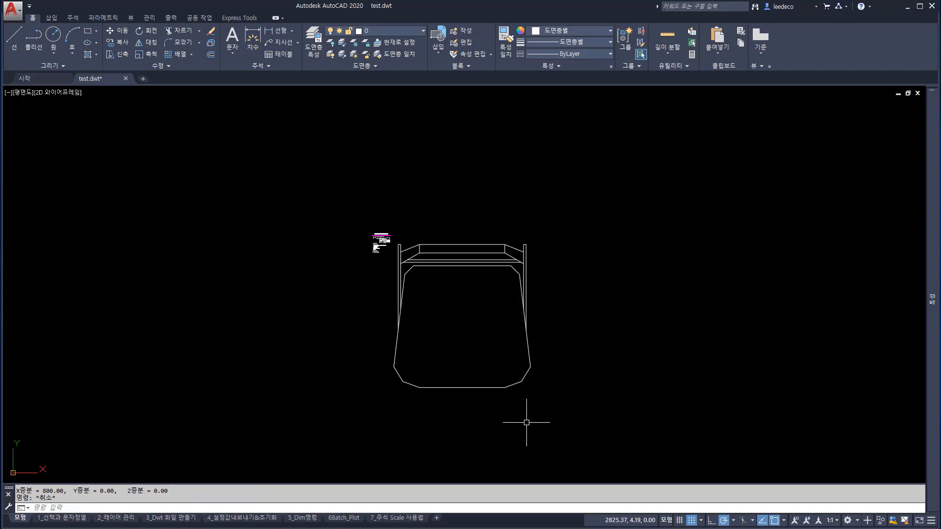
left_click(479, 374)
type("b")
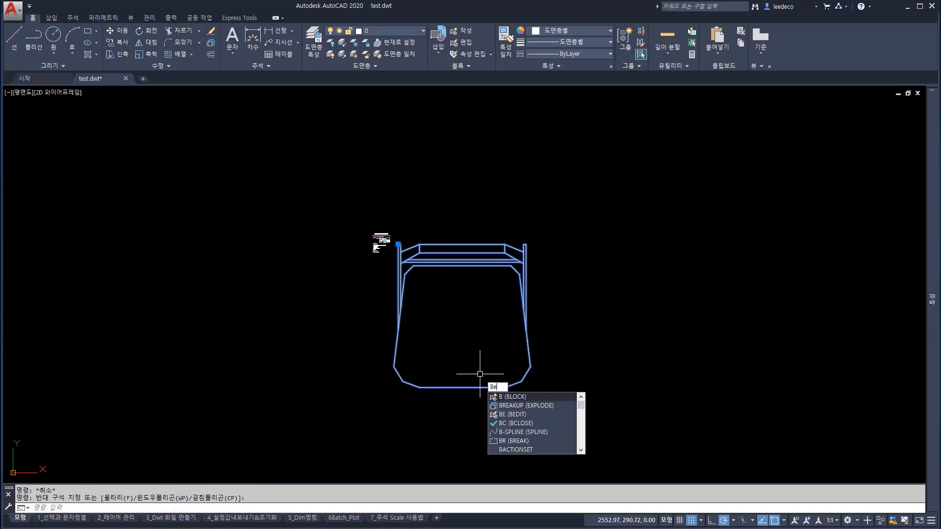
type("e")
key("Return")
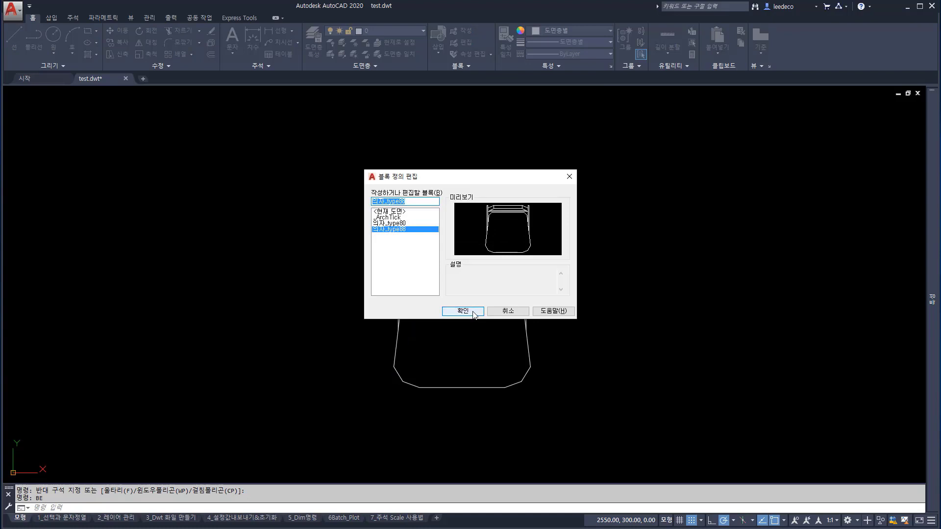
left_click(473, 312)
- Scale the whole chair by reference from its left seat corner, turning grid snap off and setting the seat's full width to 450
type("s")
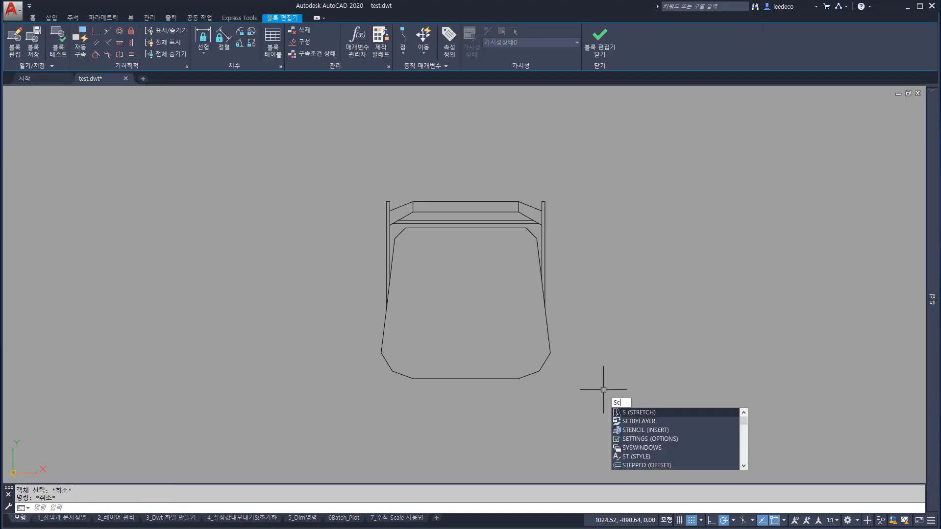
type("c")
key("Return")
left_click(624, 421)
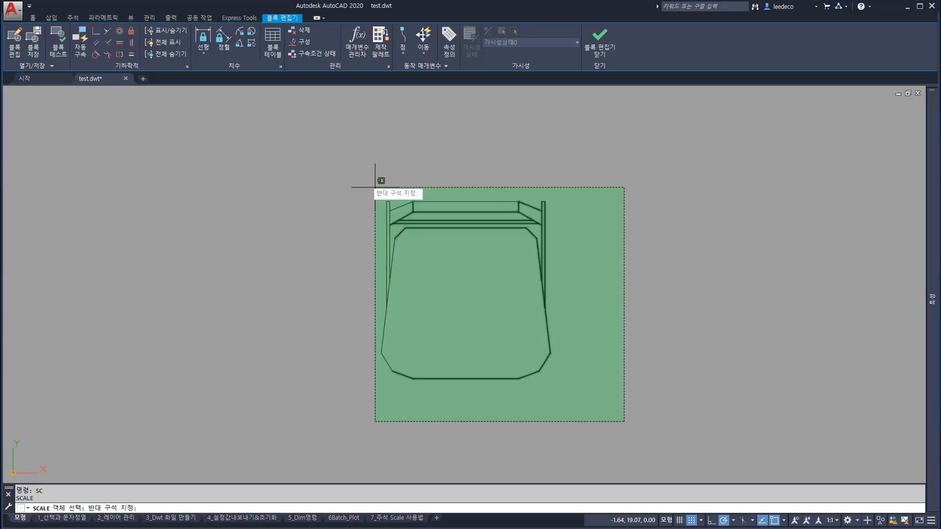
left_click(376, 187)
key("Return")
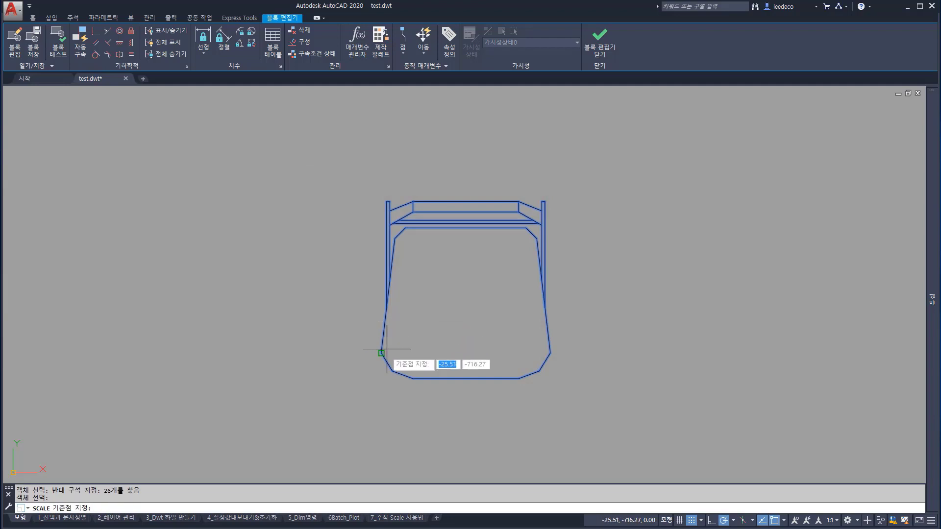
left_click(381, 352)
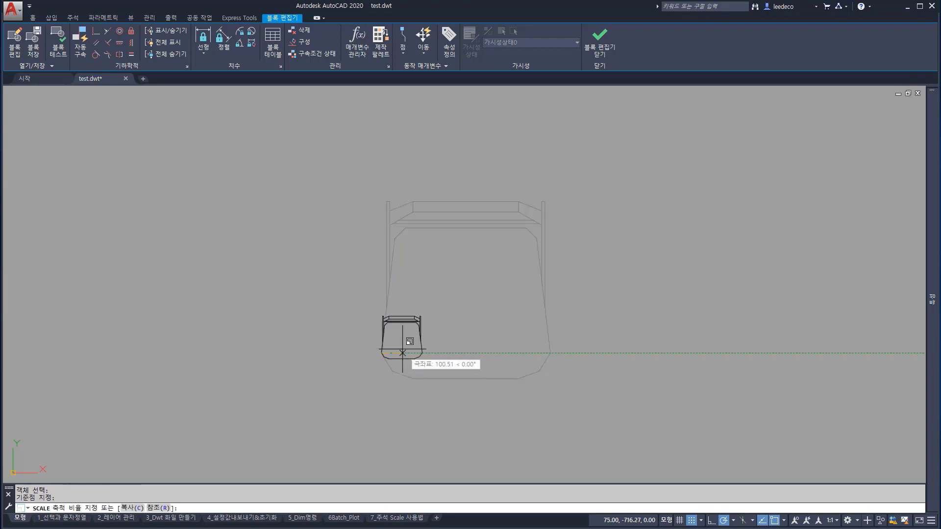
type("r")
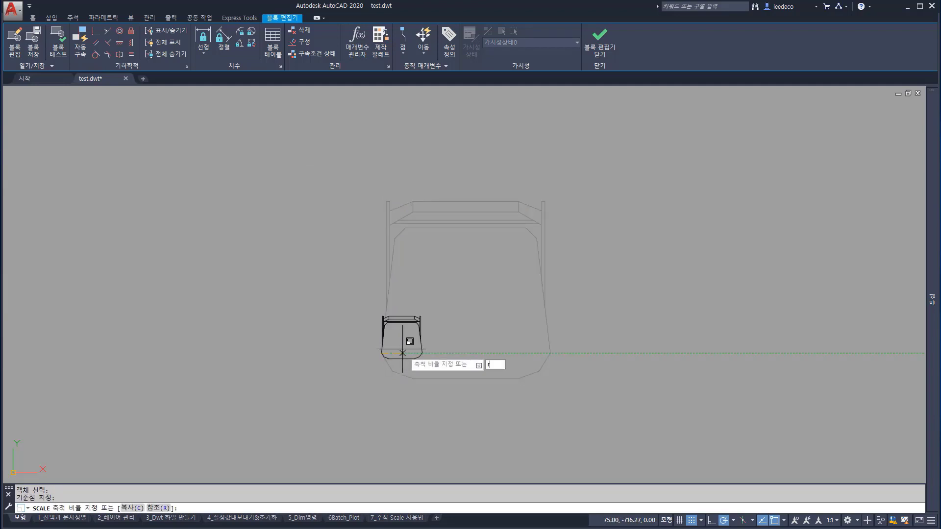
key("Return")
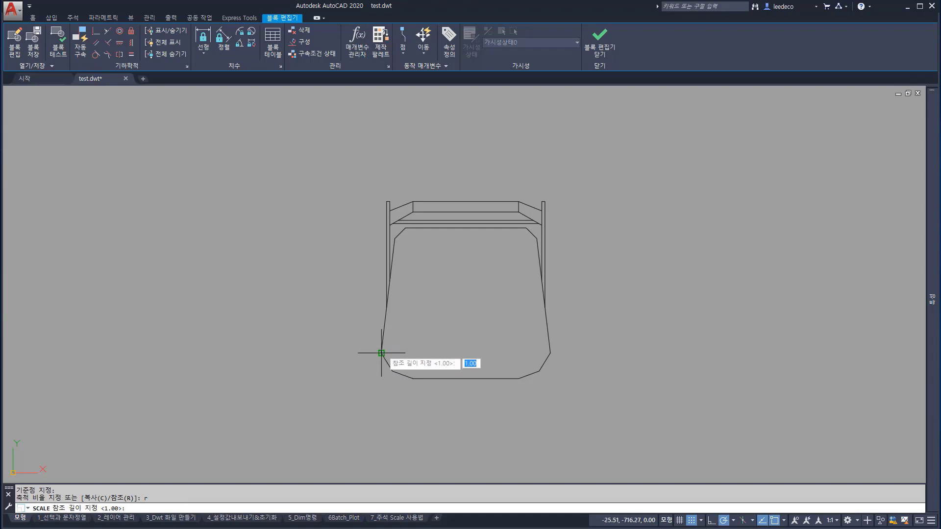
left_click(382, 352)
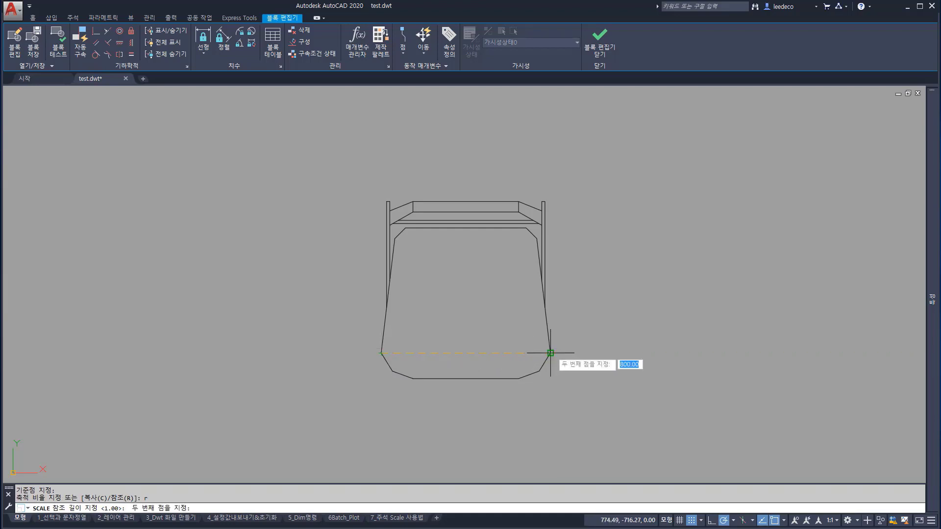
left_click(691, 520)
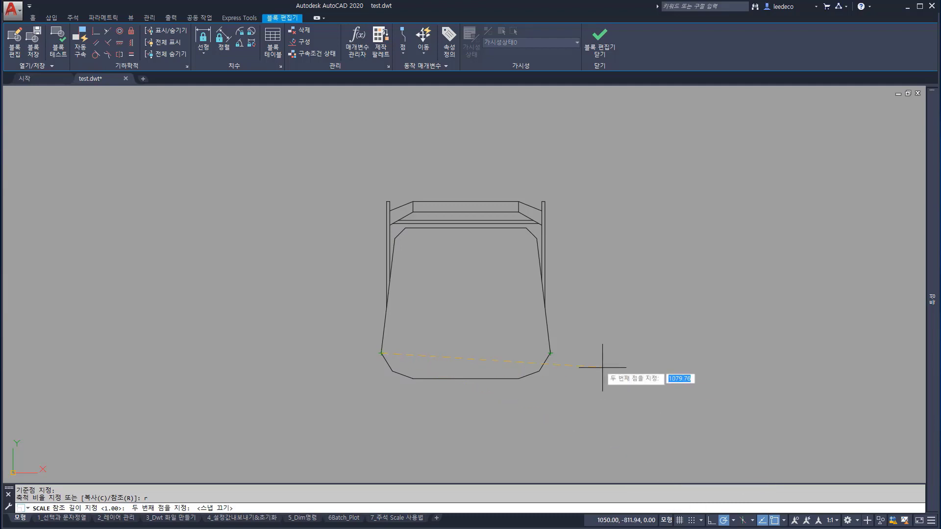
left_click(551, 352)
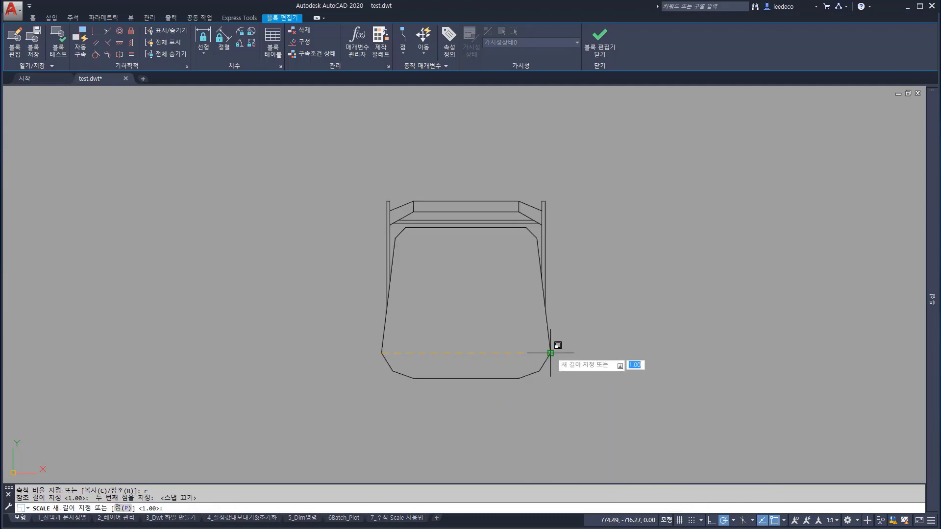
type("450")
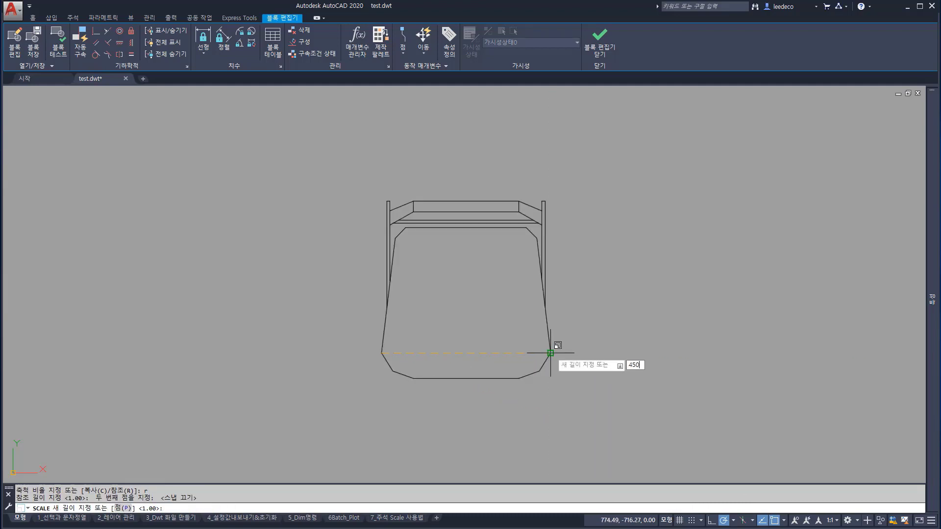
key("Return")
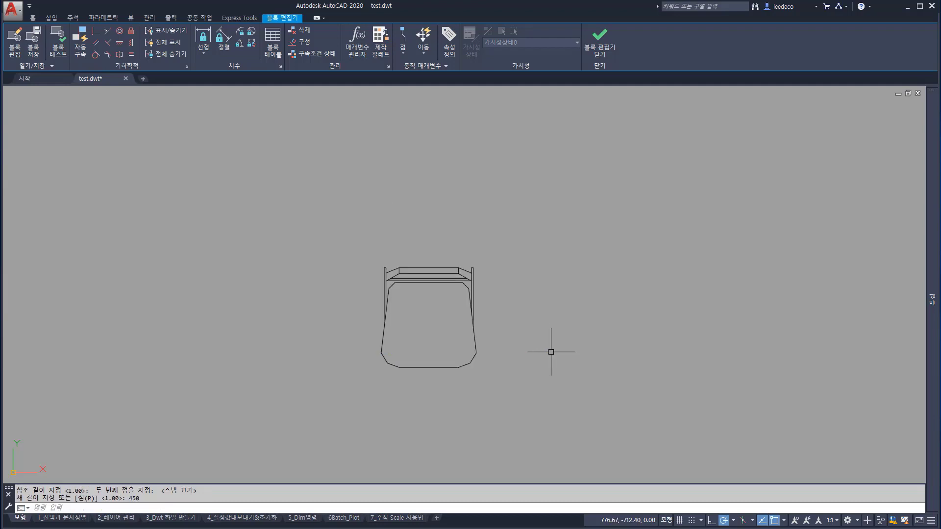
- Measure the scaled seat's depth from the midpoint of its front edge to its back edge
scroll(426, 357, "up", 2)
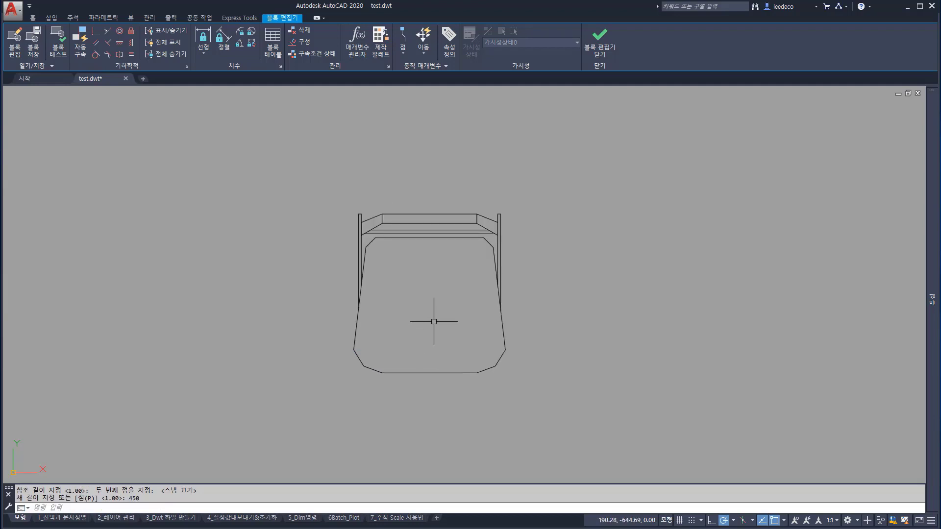
type("d")
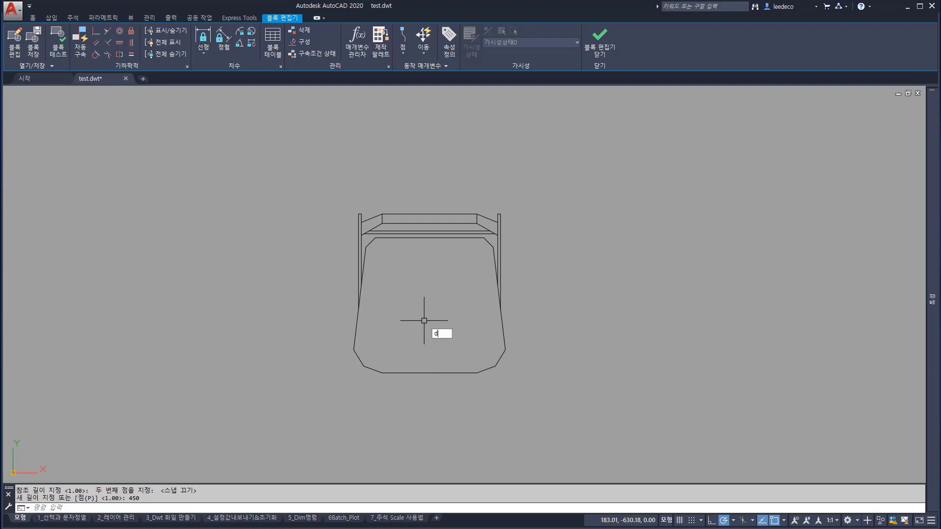
type("i")
key("Return")
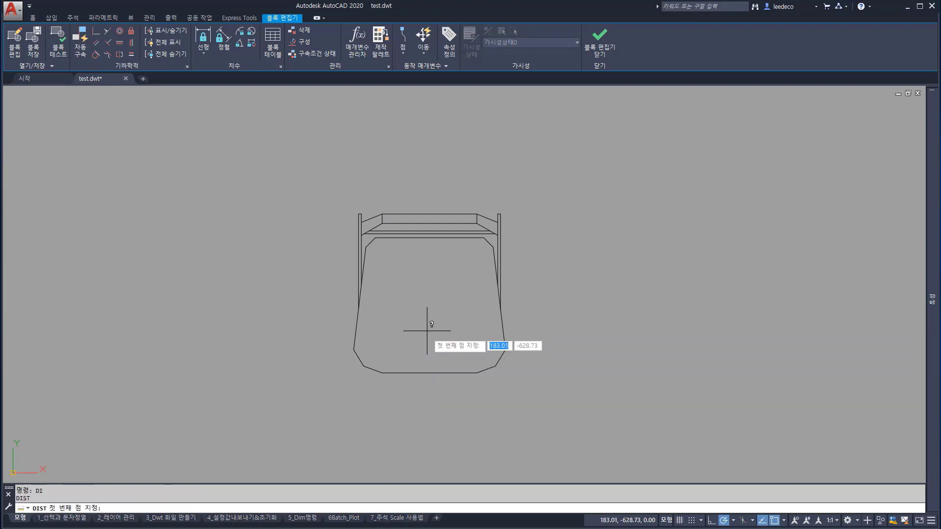
left_click(430, 373)
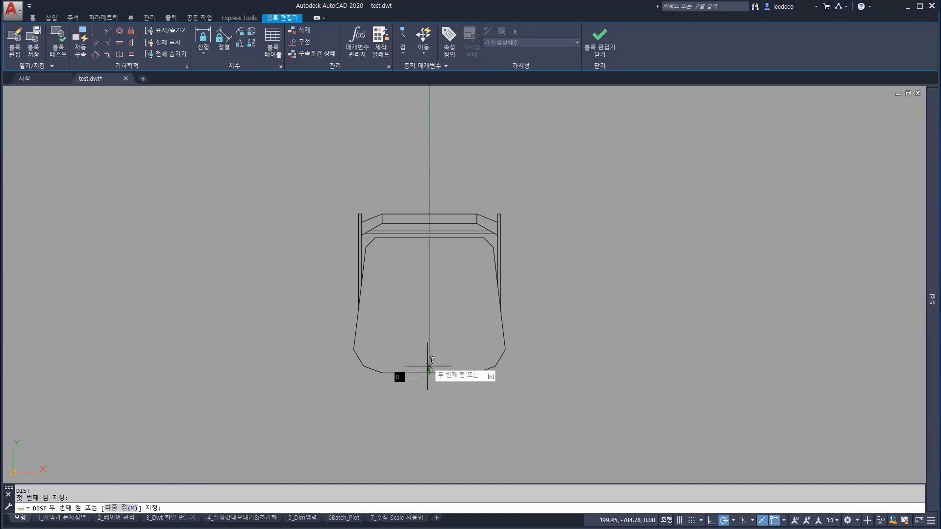
left_click(429, 238)
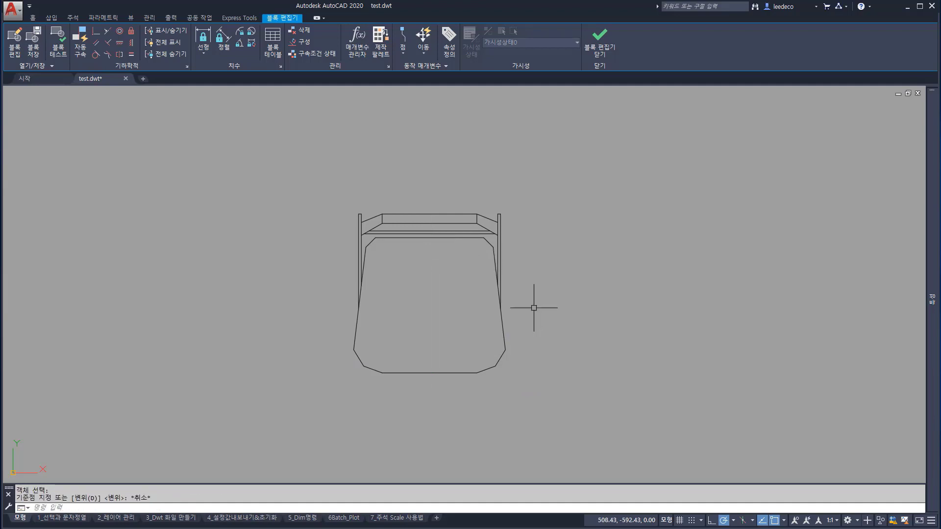
- Stretch the back part of the chair so the seat measures 400 deep from the midpoint of its front edge
type("s")
key("Return")
left_click(524, 357)
left_click(290, 181)
key("Return")
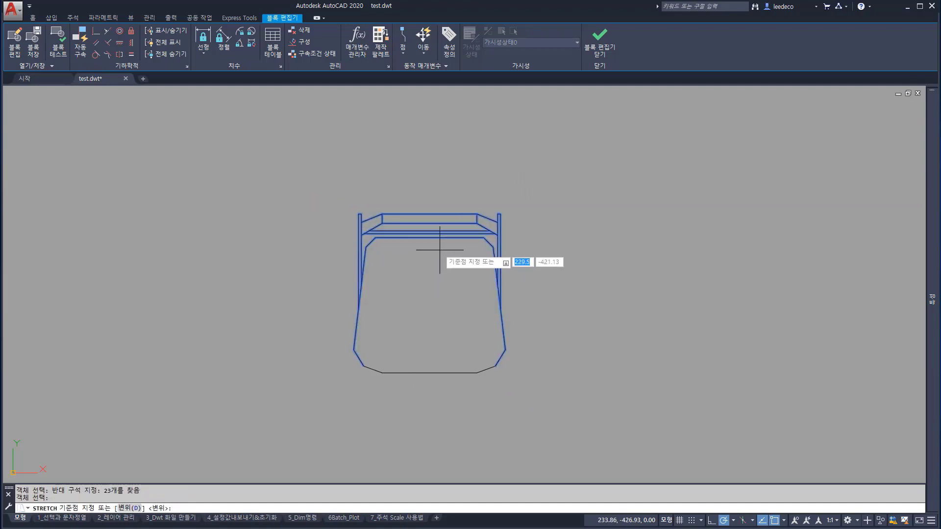
left_click(430, 238)
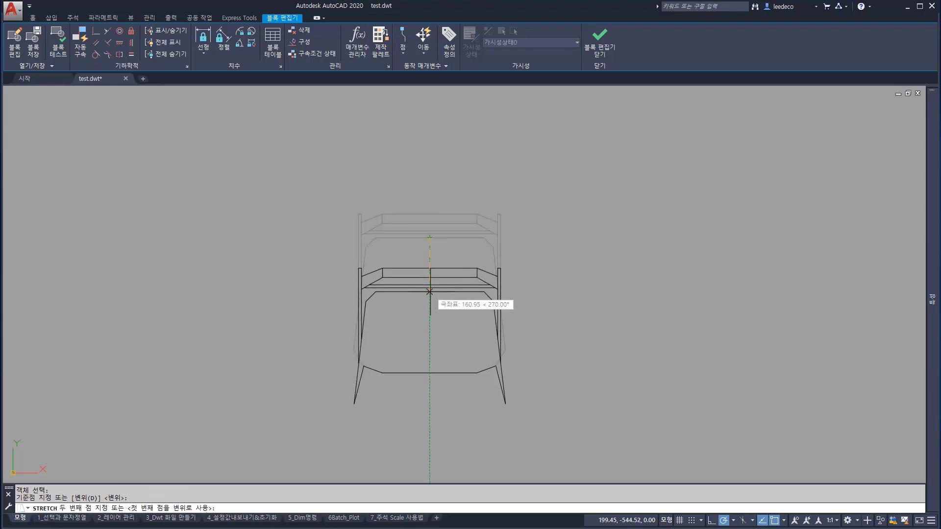
right_click(429, 292, "shift")
left_click(459, 63)
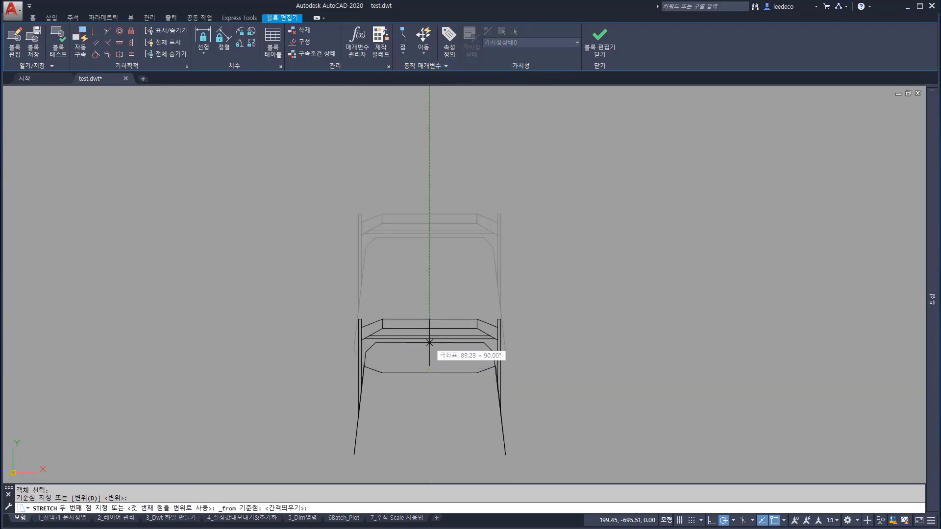
type("400")
key("Return")
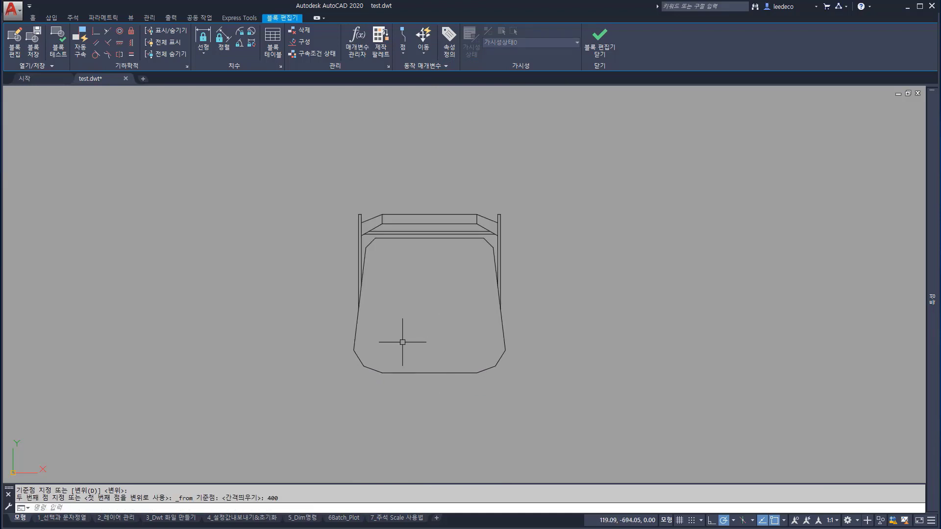
- Measure the seat's full width between its side corners and its depth from front-edge midpoint to back edge
type("DI")
key("Return")
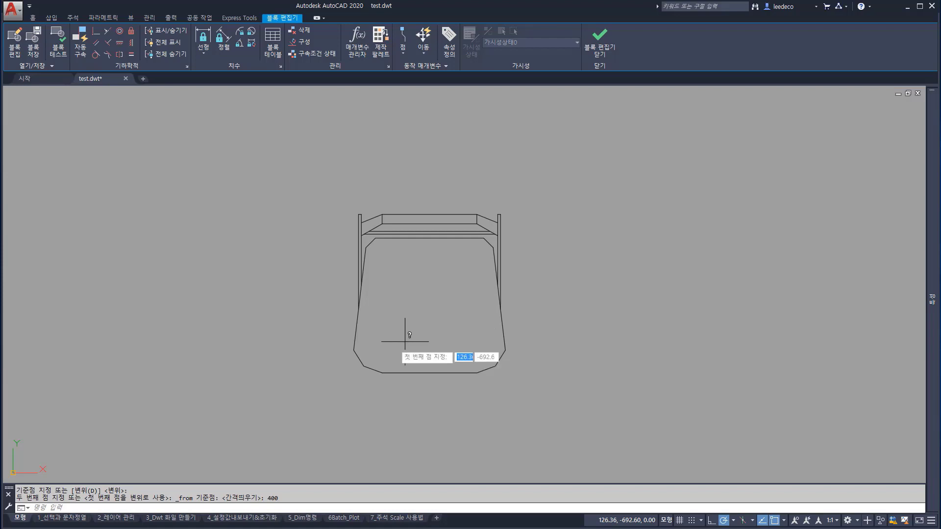
left_click(354, 350)
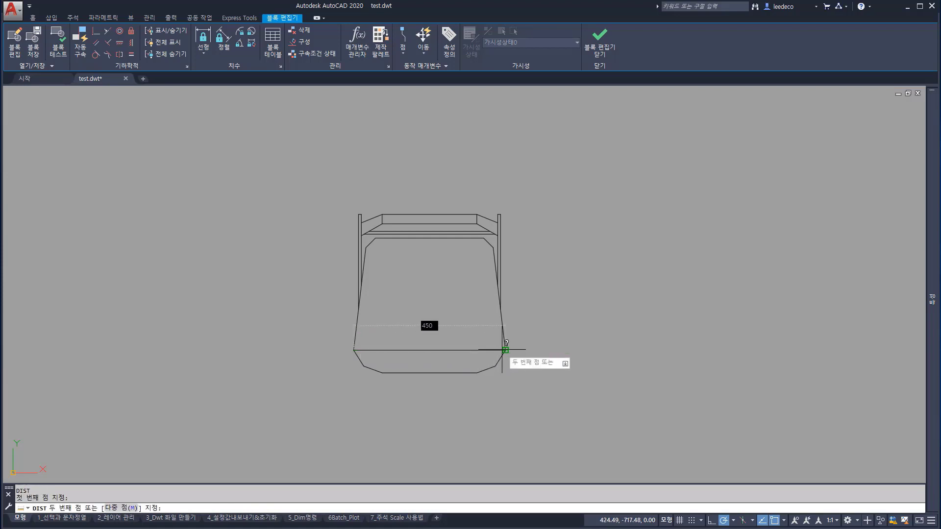
left_click(502, 350)
key("Return")
left_click(430, 373)
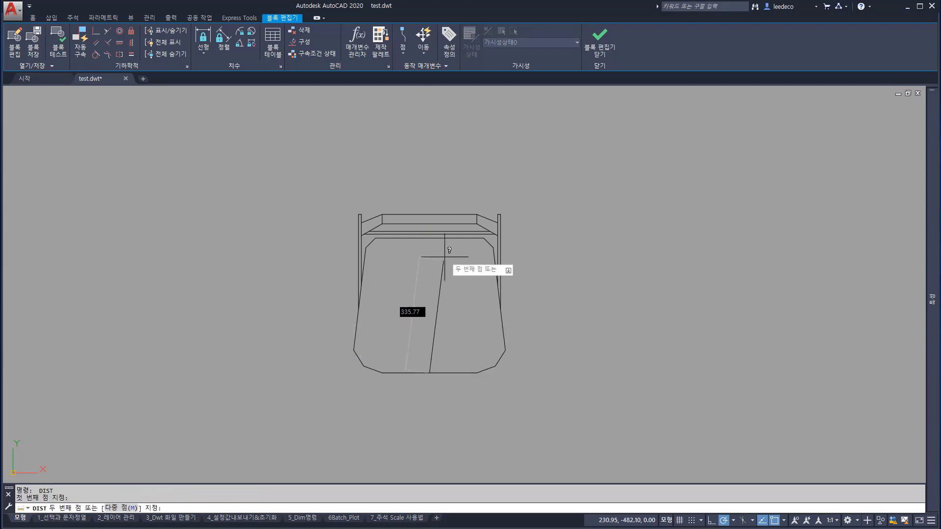
left_click(429, 238)
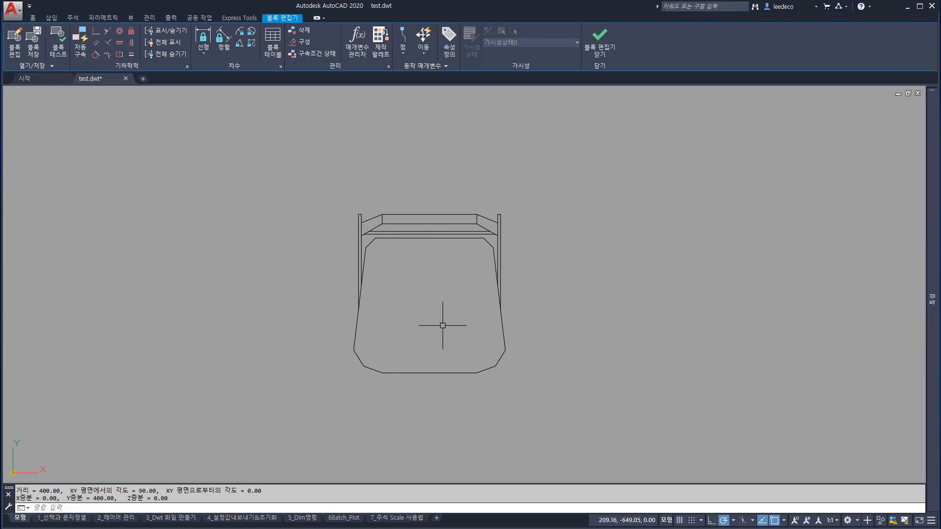
middle_click_drag(441, 325, 452, 314)
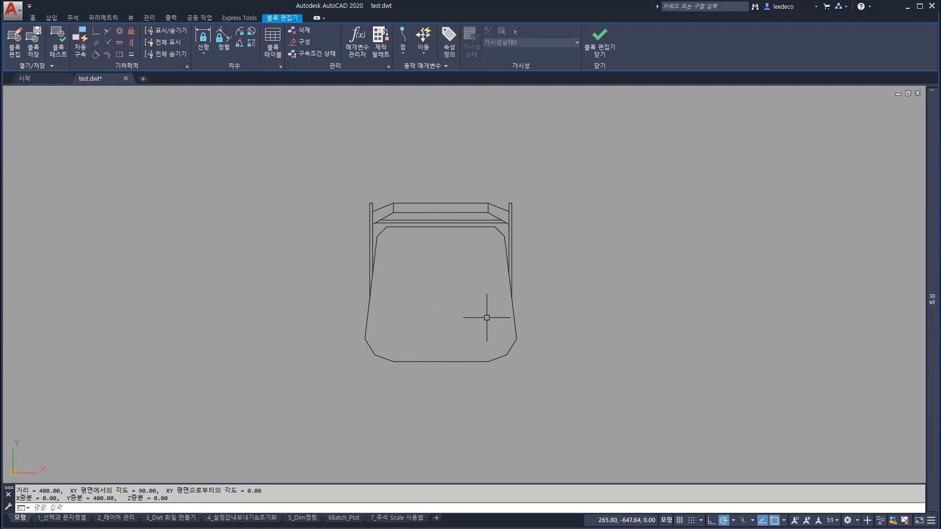
left_click(553, 370)
left_click(361, 341)
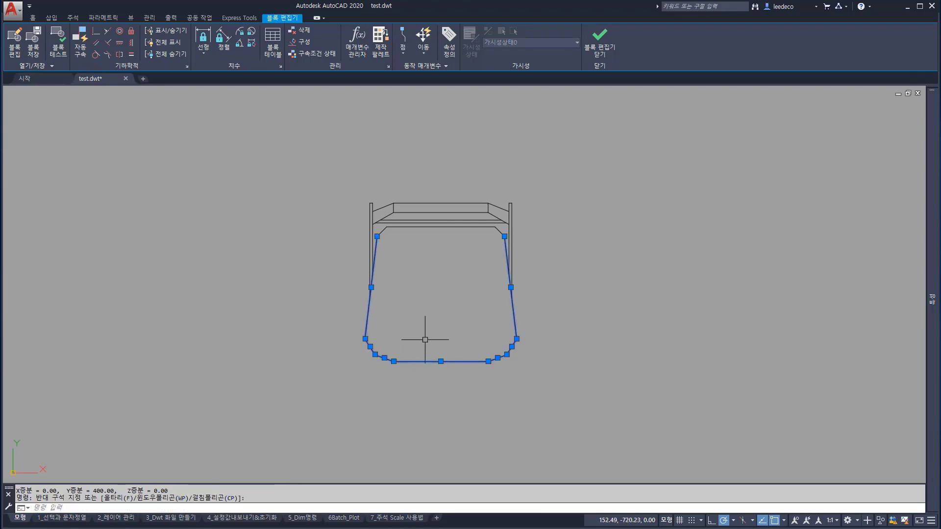
key("Escape")
scroll(420, 262, "up", 2)
left_click(390, 236)
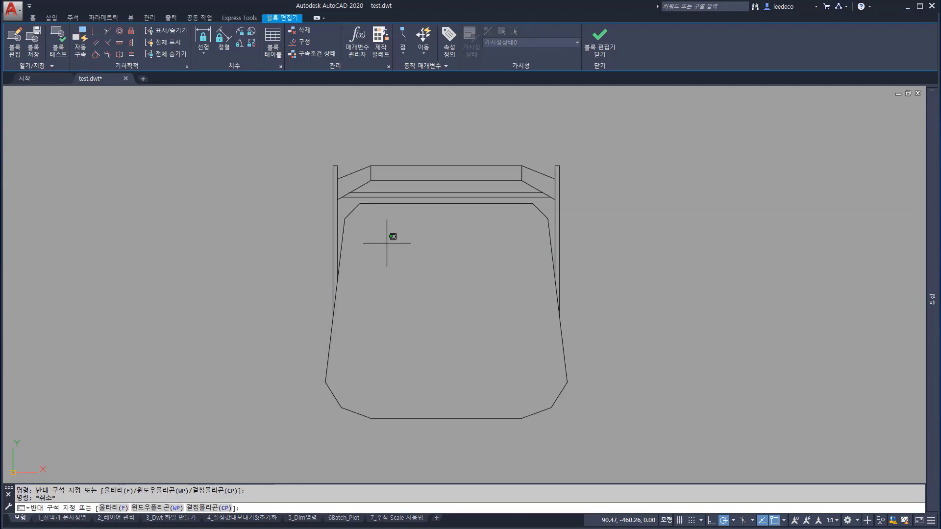
key("Escape")
- Join all of the chair's connected lines into polylines
left_click(283, 141)
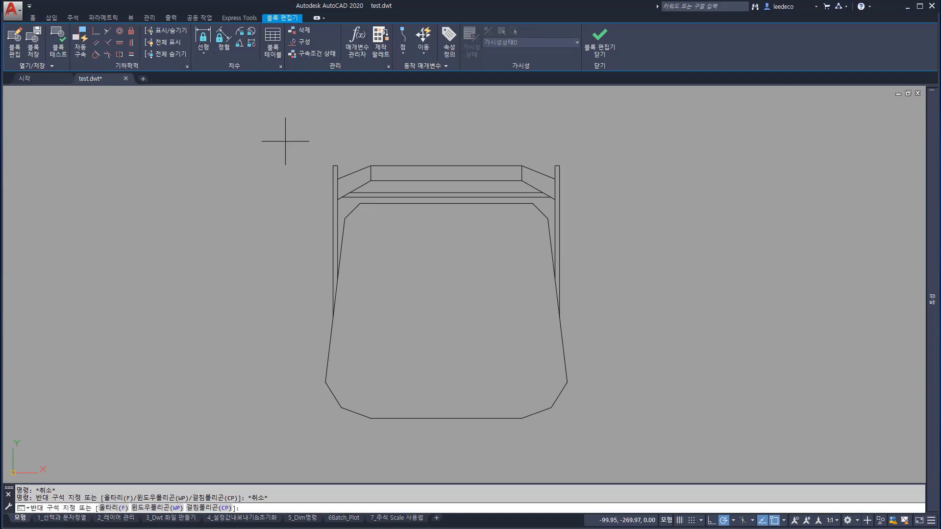
left_click(635, 443)
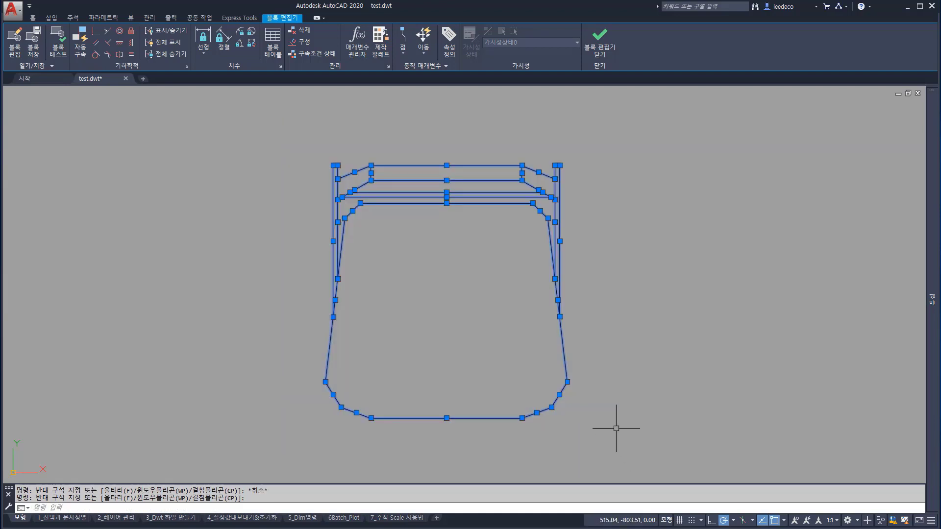
type("j")
key("Return")
left_click(608, 429)
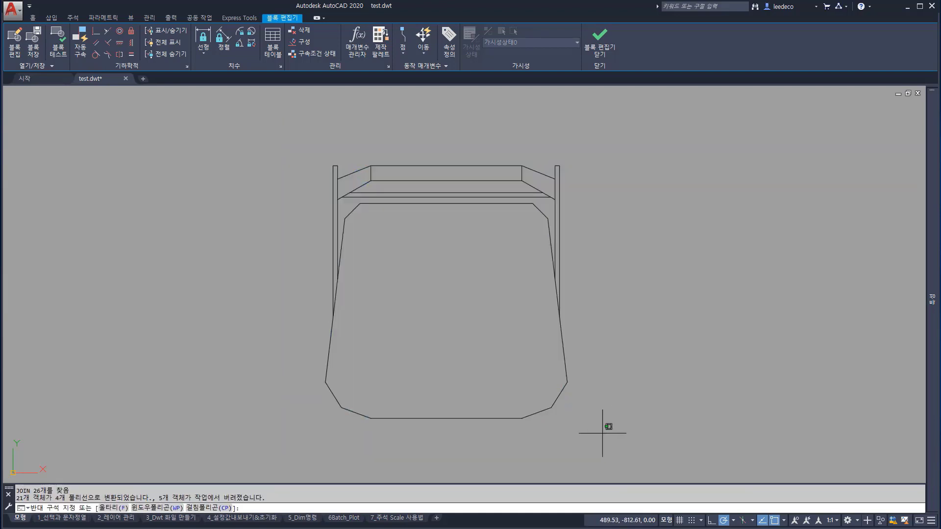
left_click(525, 393)
key("Escape")
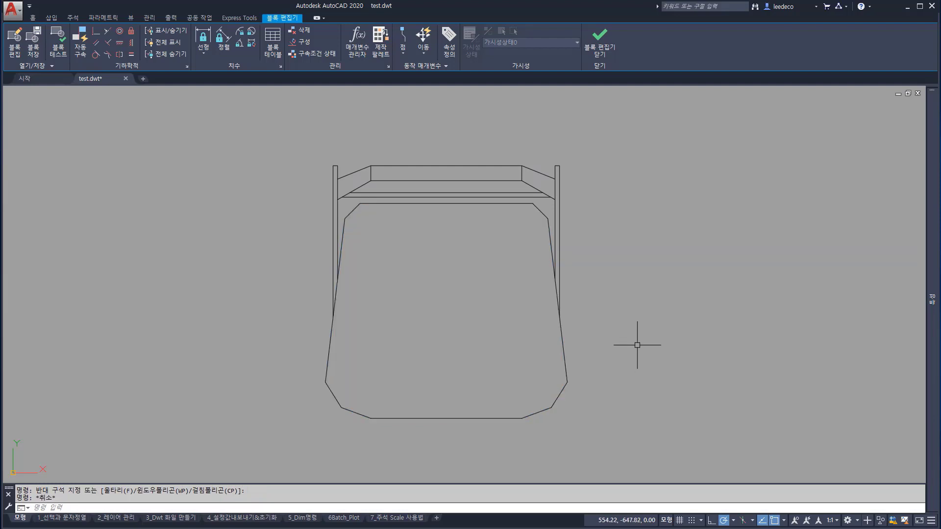
- Round the joined seat outline with the Spline option of Polyline Edit, and close the Block Editor saving the block
left_click(526, 441)
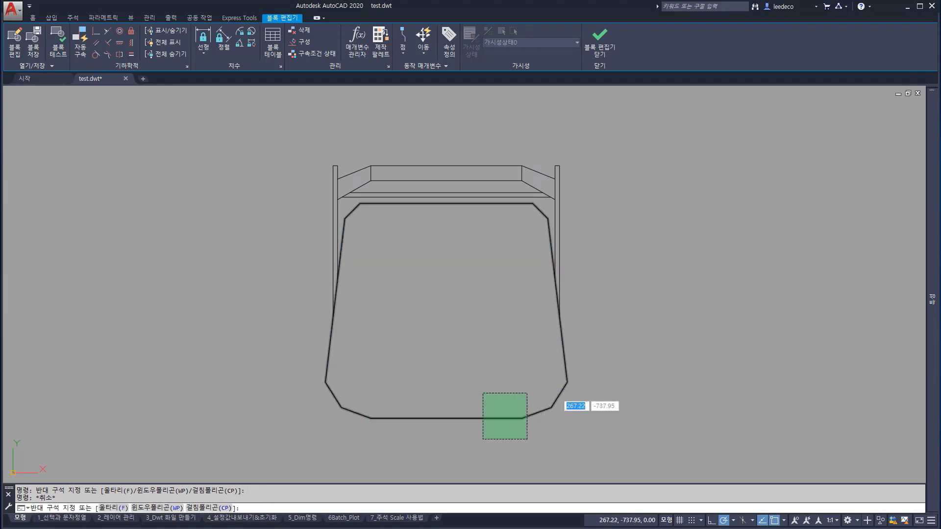
left_click(484, 391)
type("pe")
key("Return")
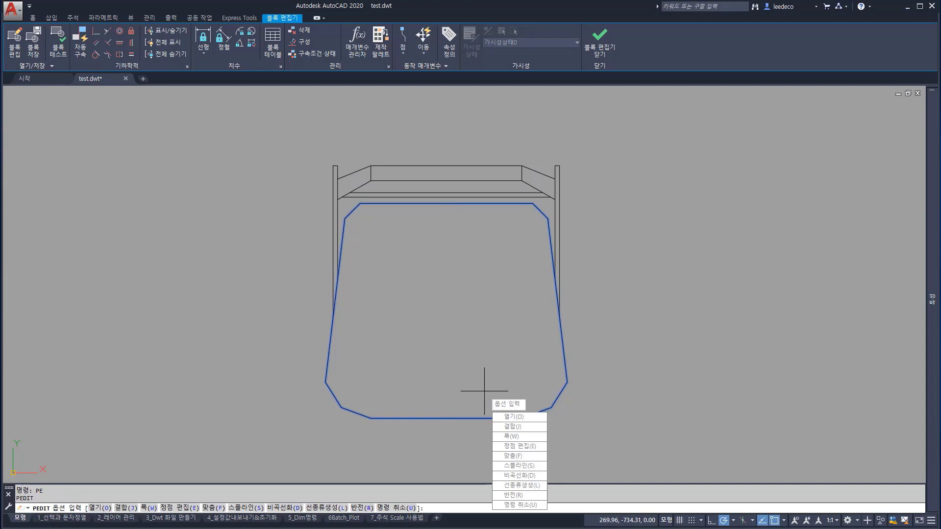
key("Down")
key("Down")
key("Down")
key("Down")
key("Down")
key("Down")
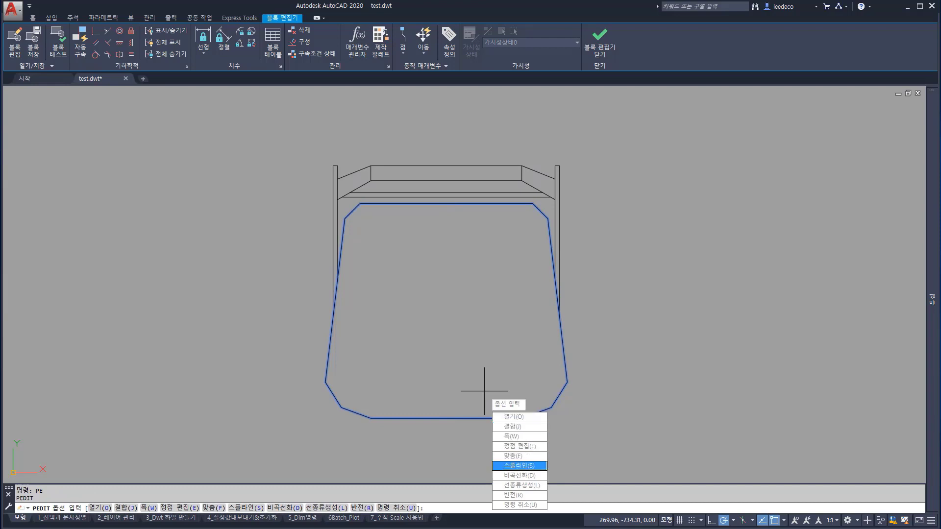
key("Return")
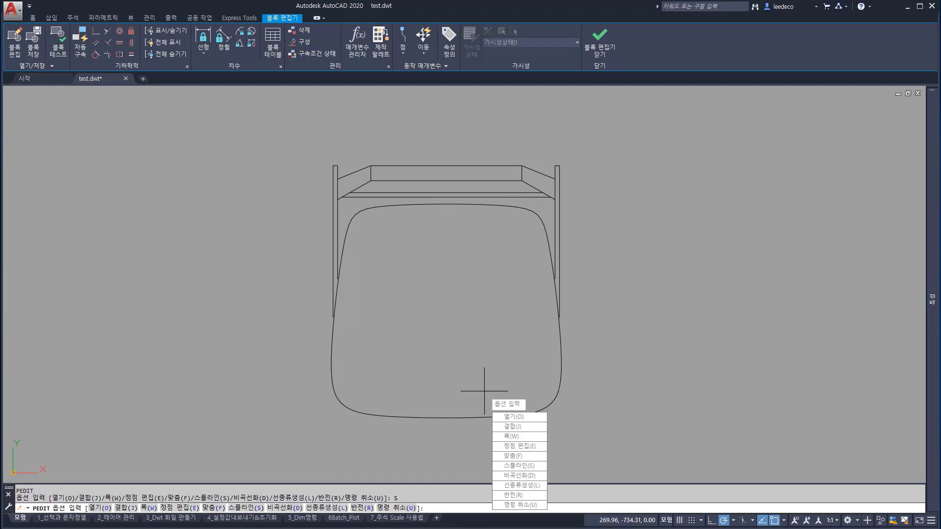
key("Return")
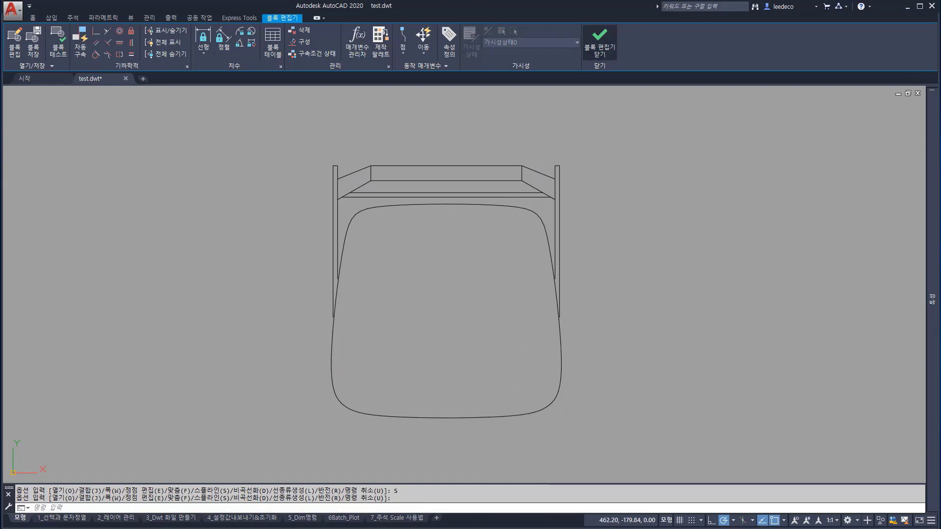
left_click(600, 40)
left_click(471, 233)
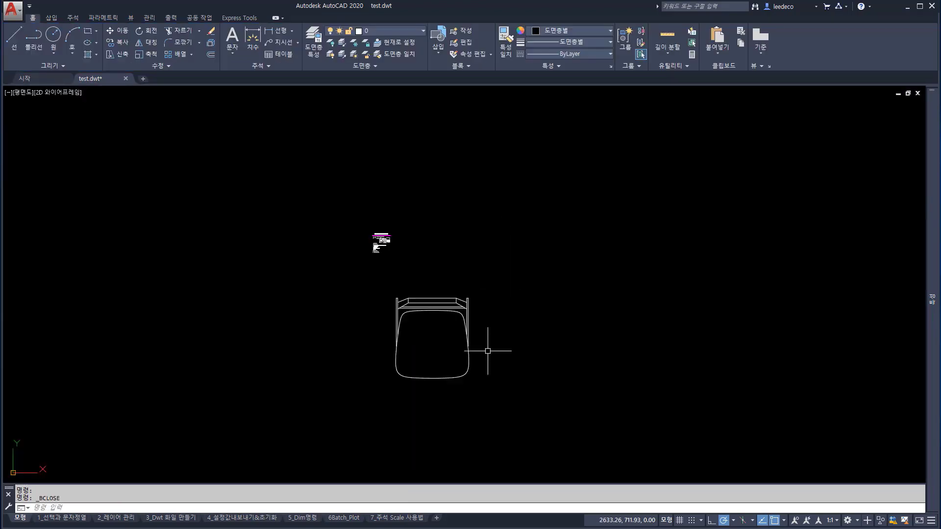
- Reopen 의자_type88 in the Block Editor, place a base point at the middle of the seat's front edge, and save the block
left_click(491, 388)
left_click(422, 359)
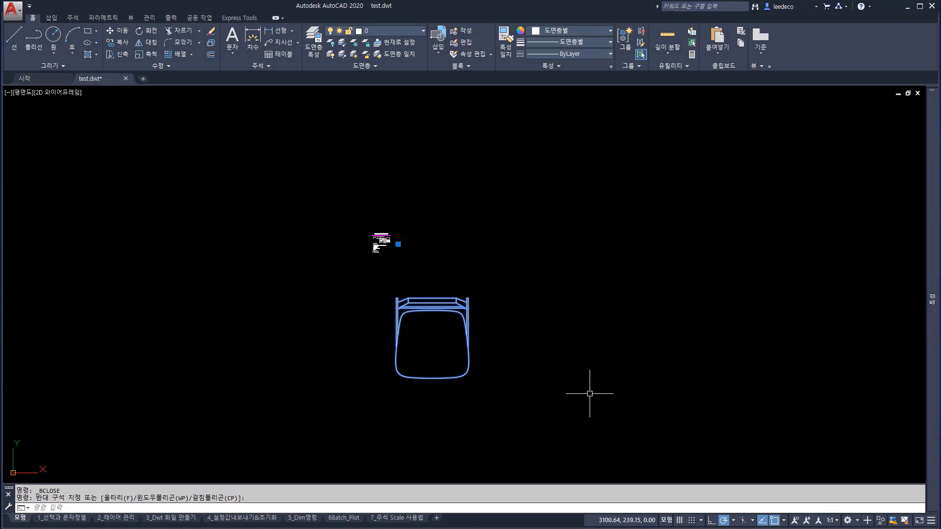
type("BE")
key("Return")
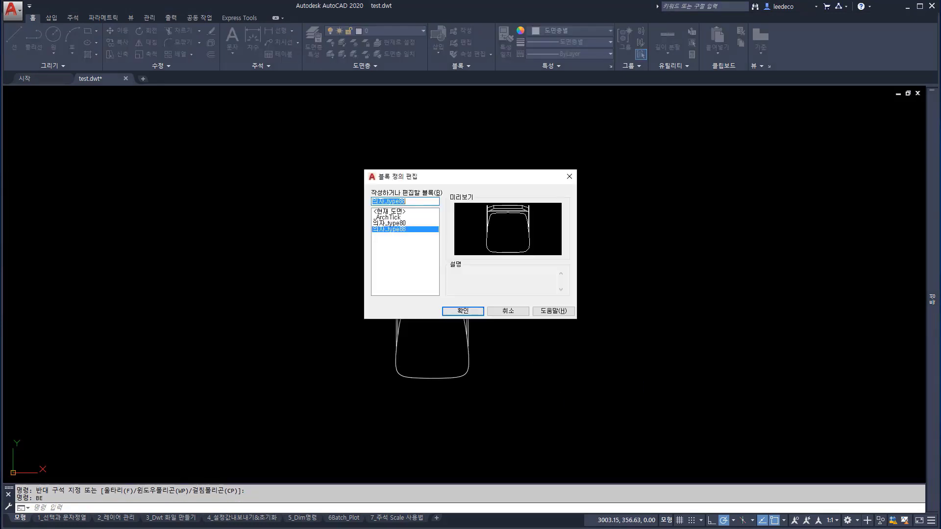
left_click(463, 311)
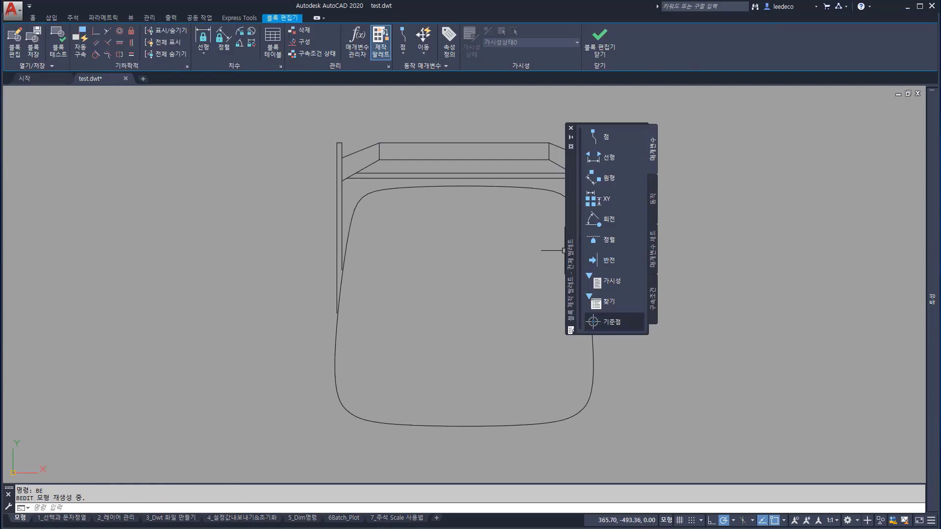
left_click(608, 321)
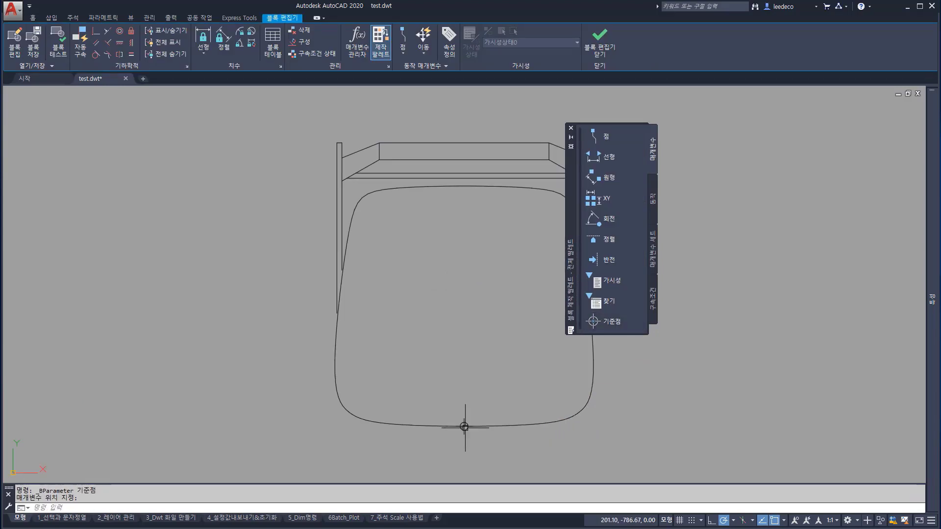
left_click(600, 40)
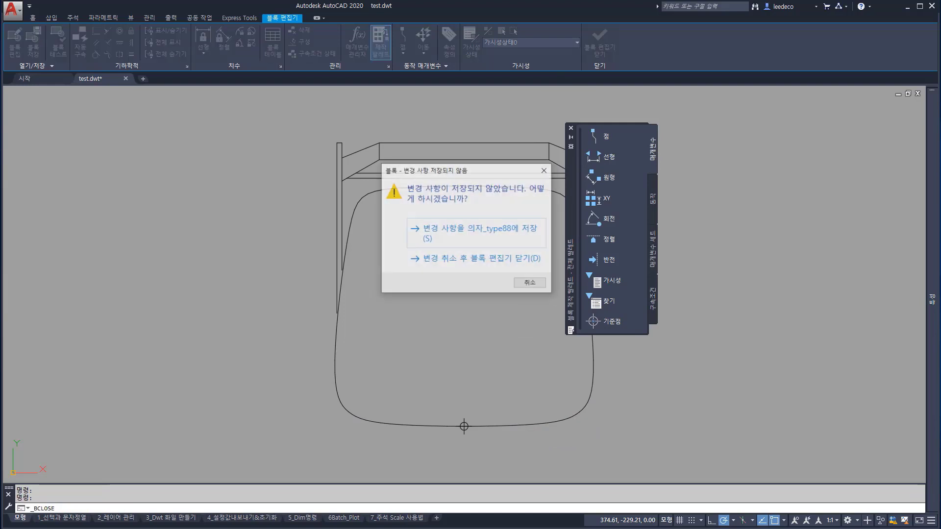
left_click(463, 231)
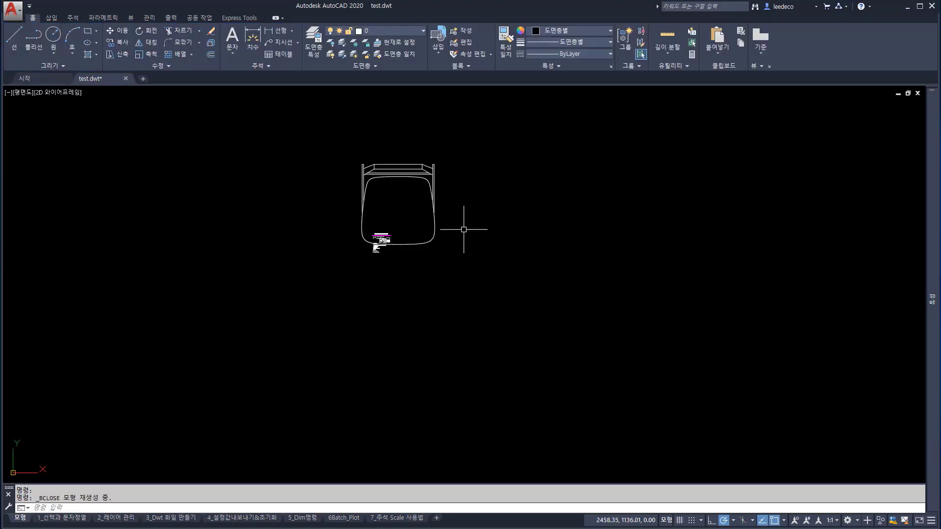
- Move the chair by its base point grip to an empty area clear of the checklist text
left_click(453, 259)
left_click(432, 221)
left_click(397, 244)
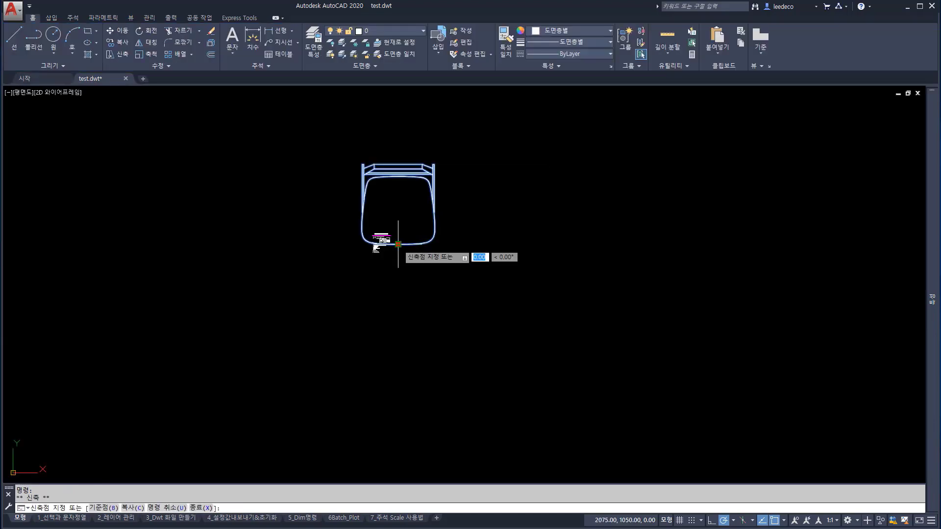
key("Escape")
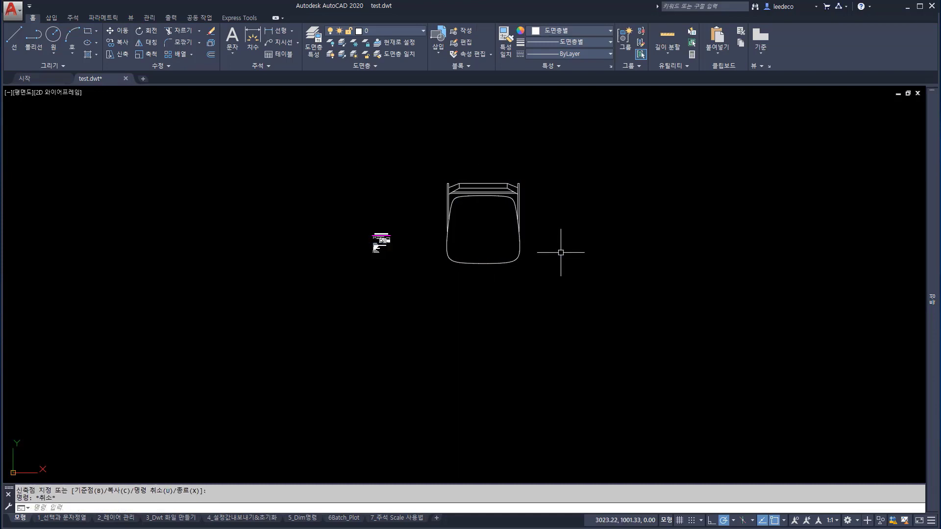
scroll(493, 178, "up", 2)
scroll(481, 203, "up", 4)
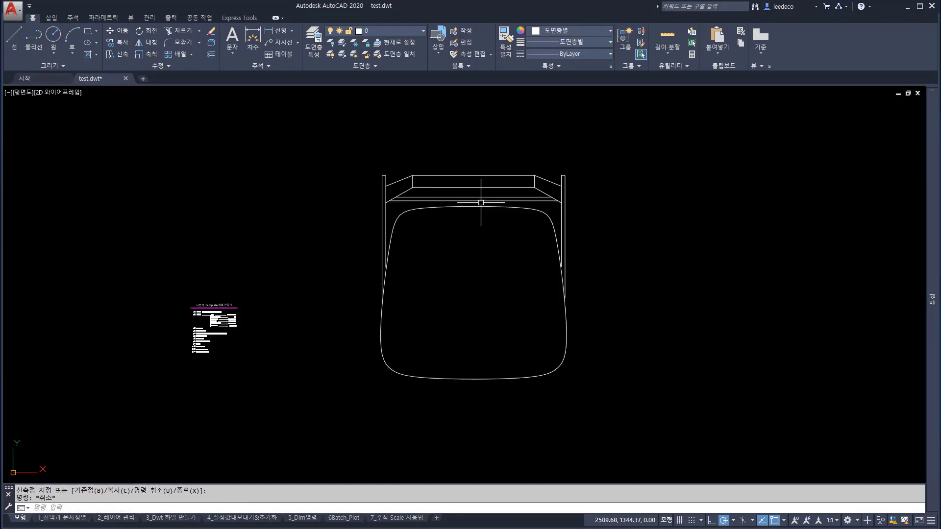
scroll(403, 211, "down", 2)
key("Escape")
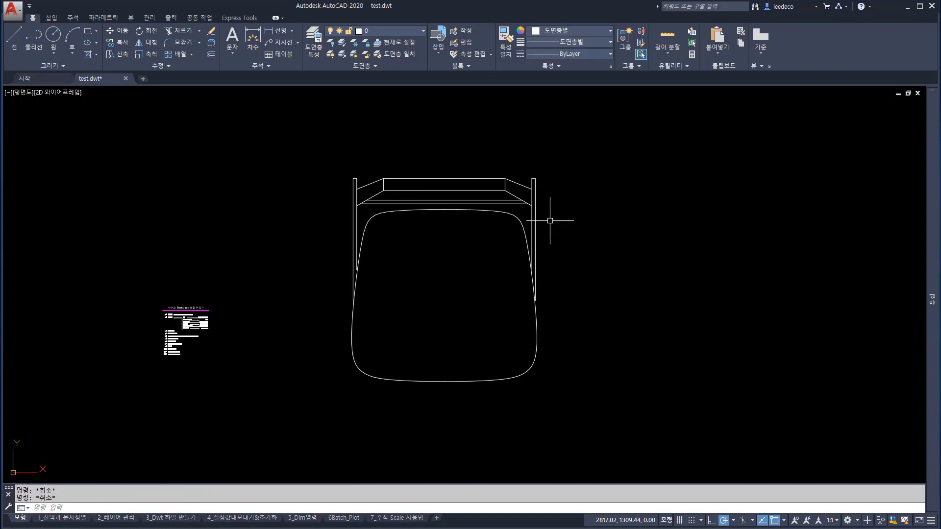
- Insert another 의자_type88 block to the right of the existing chair
left_click(438, 38)
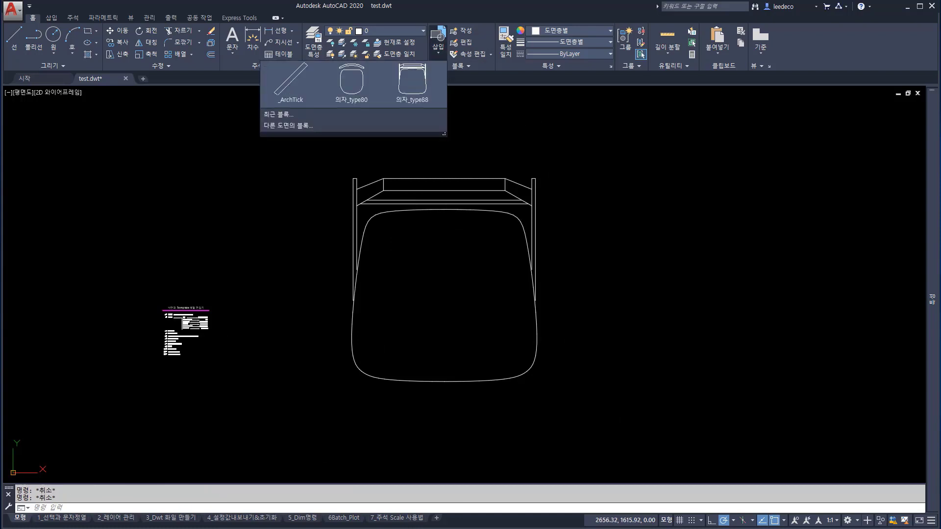
left_click(412, 82)
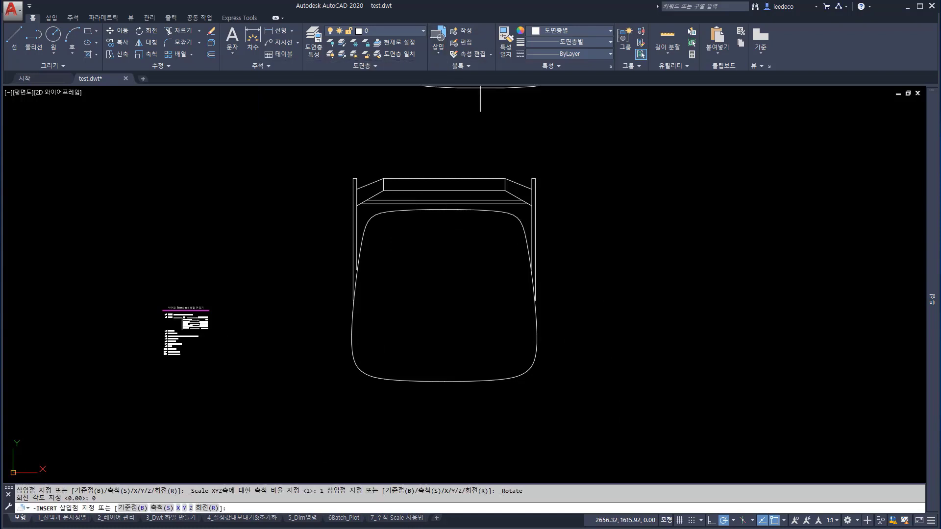
left_click(659, 365)
key("Escape")
- Erase both 의자_type88 chairs from the drawing area
left_click(650, 349)
left_click(454, 291)
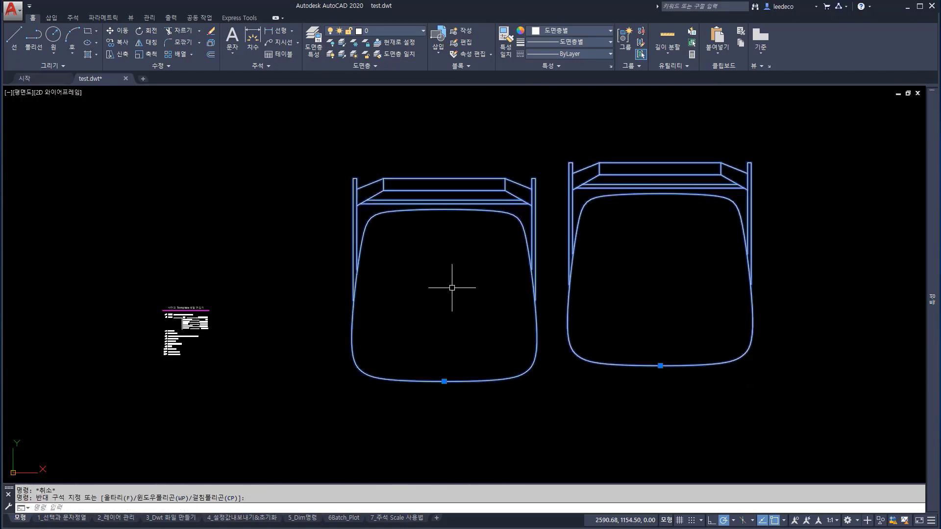
type("e")
key("Return")
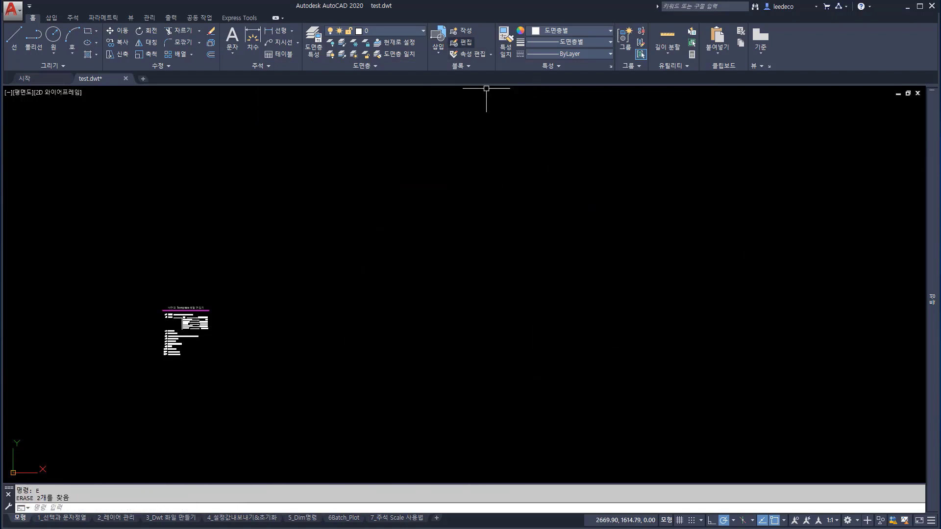
- Check which blocks are available for insertion and fit the whole drawing in view
left_click(437, 41)
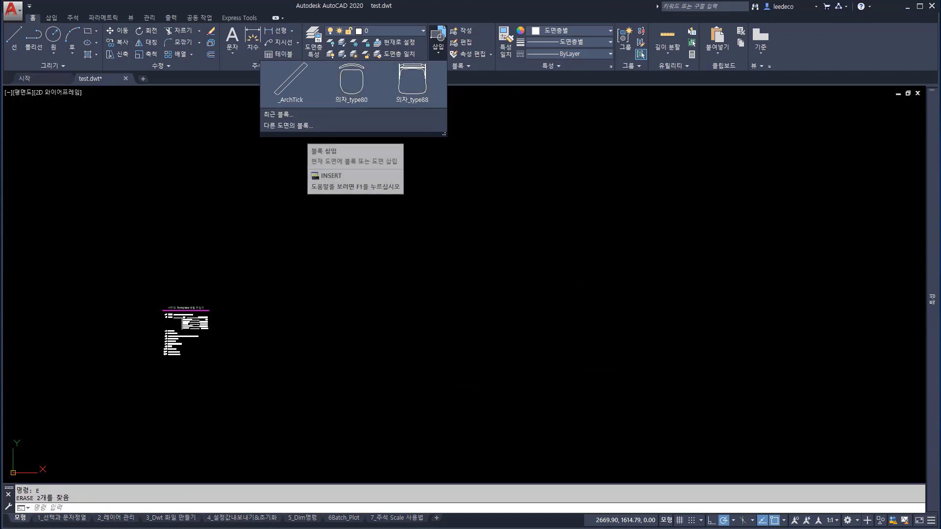
type("z")
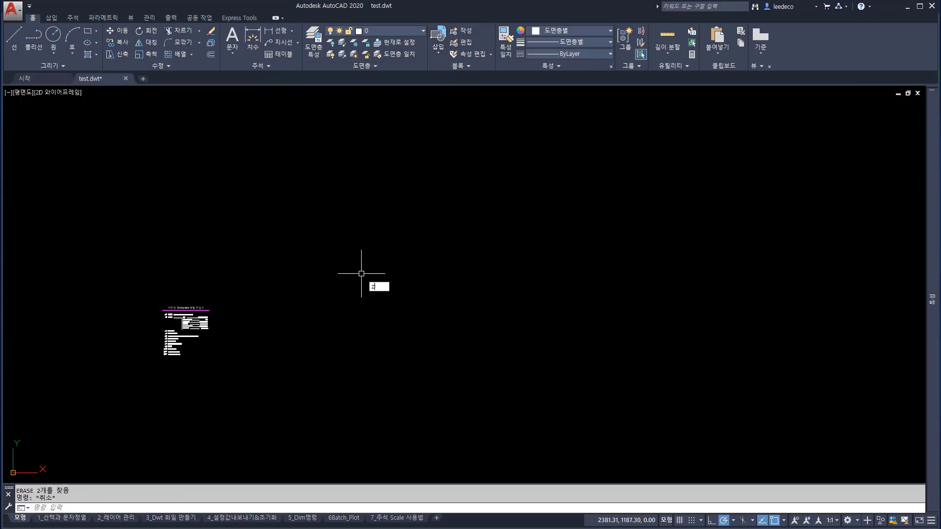
key("Return")
type("a")
key("Return")
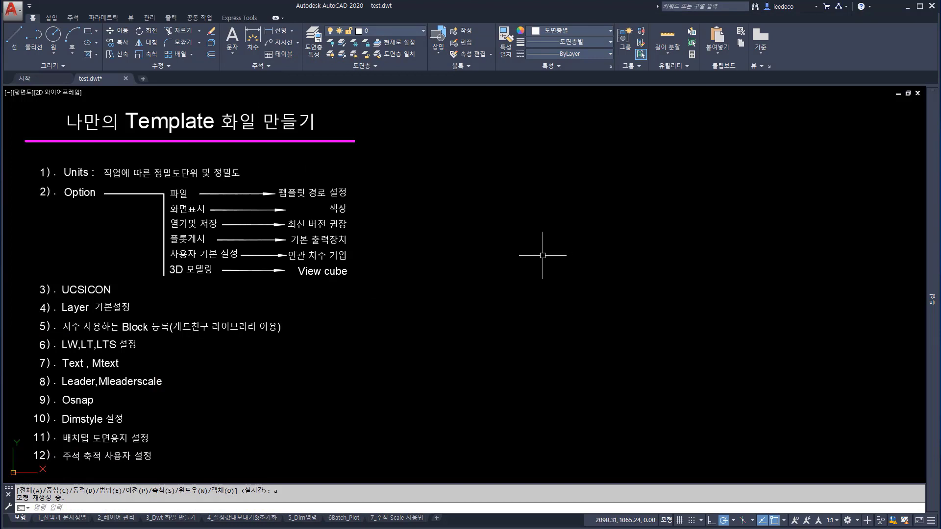
- Set the default lineweight to 0.13 mm in the lineweight settings
type("lw")
key("Return")
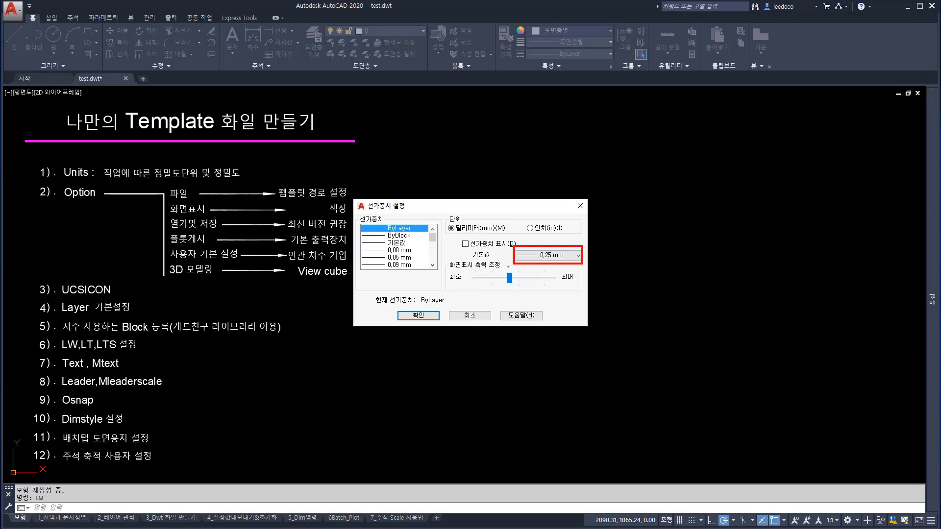
left_click(549, 256)
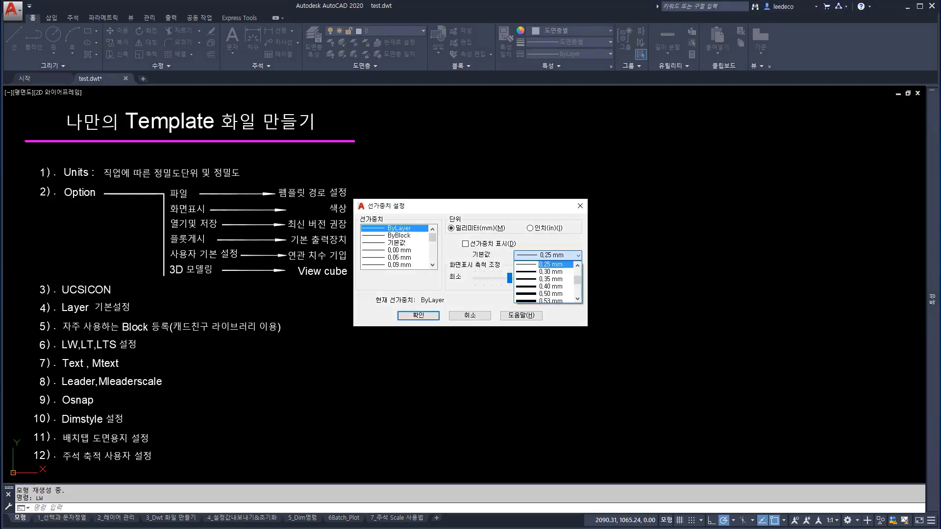
left_click_drag(577, 280, 577, 273)
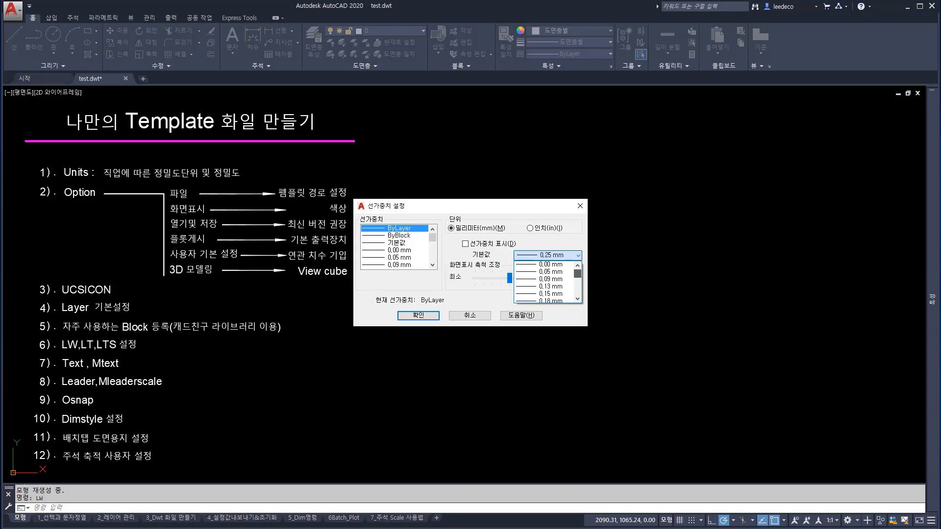
scroll(556, 284, "down", 1)
left_click(551, 264)
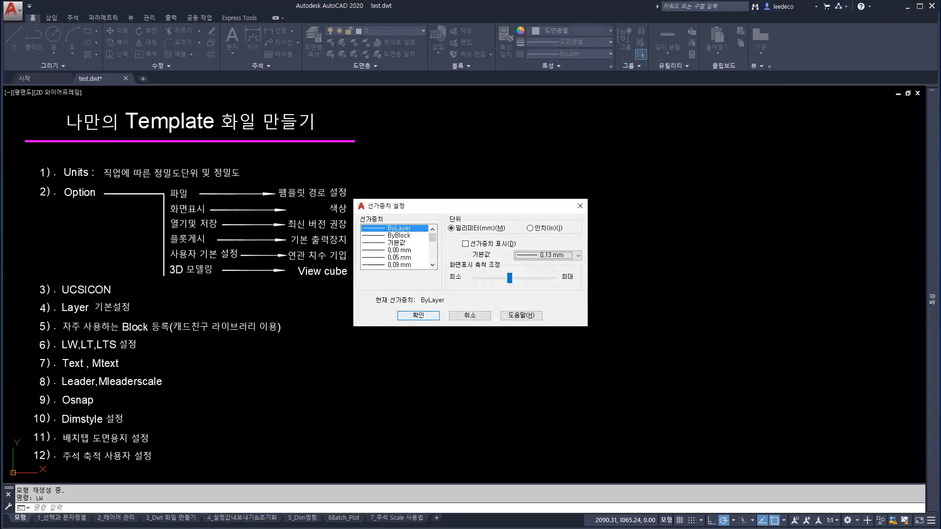
left_click(418, 315)
- Examine the loadable linetypes in acadiso.lin, highlighting HIDDEN, HIDDEN2 and HIDDENX2, and leave the linetype manager without loading any
type("lt")
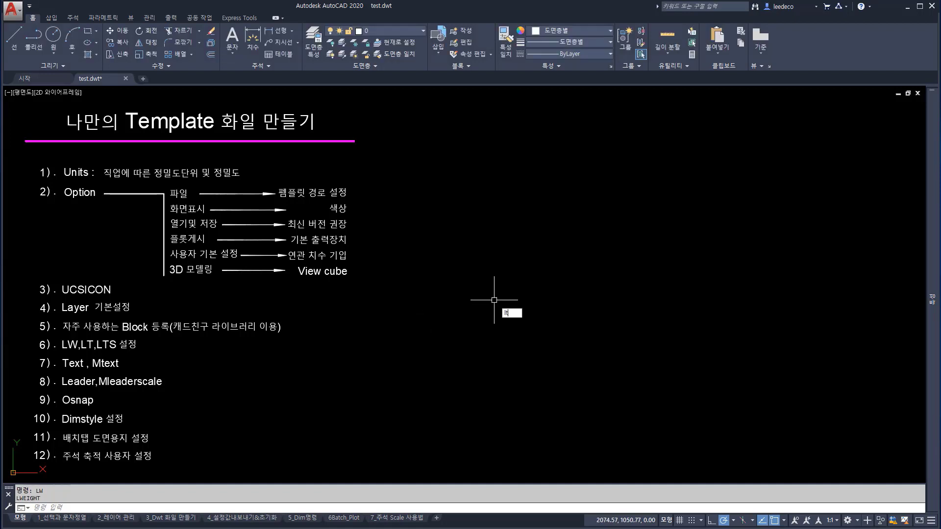
key("Return")
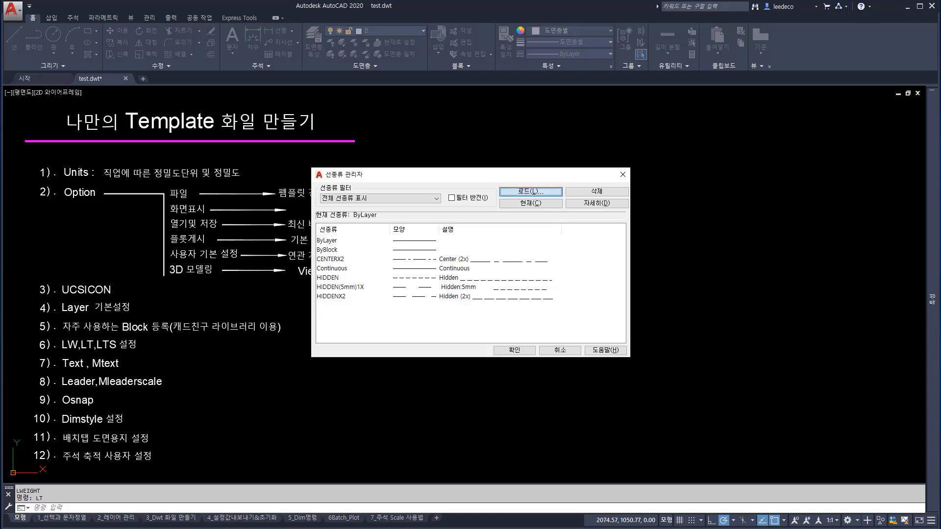
left_click(530, 191)
left_click(375, 213)
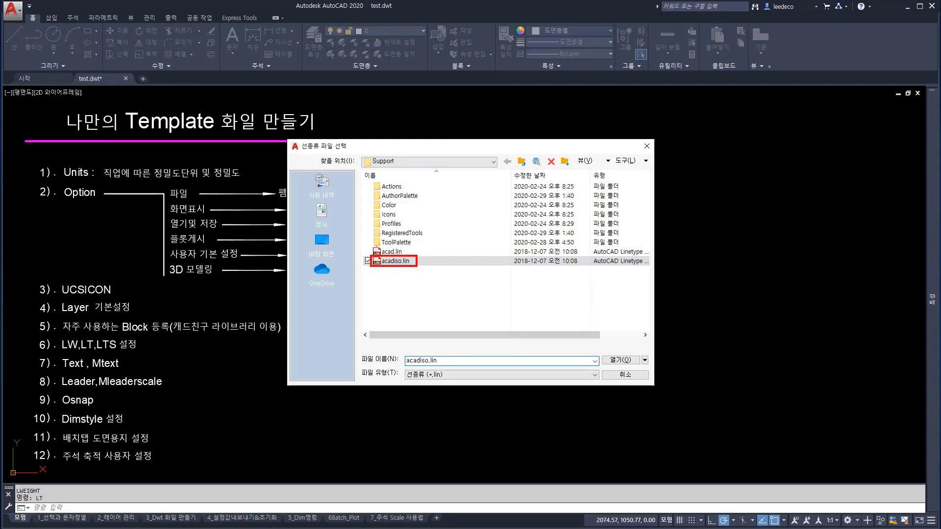
left_click(621, 360)
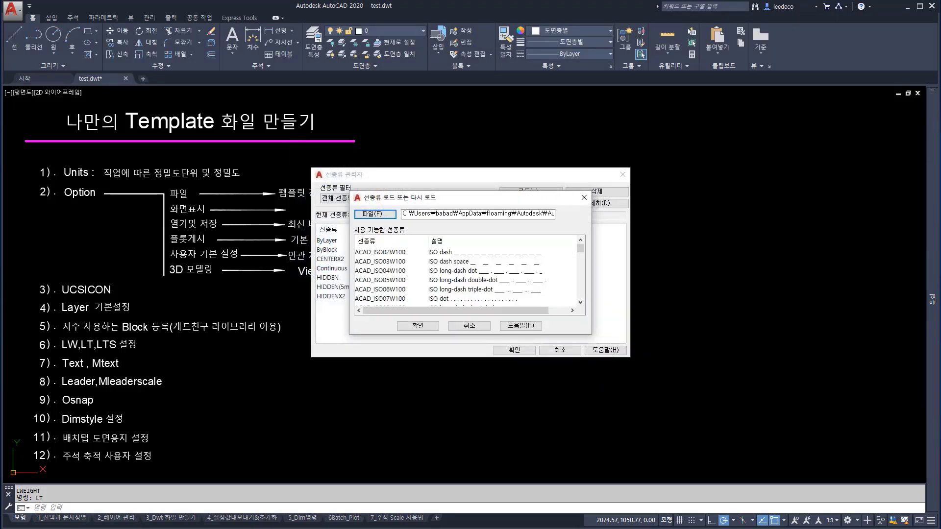
scroll(372, 267, "down", 2)
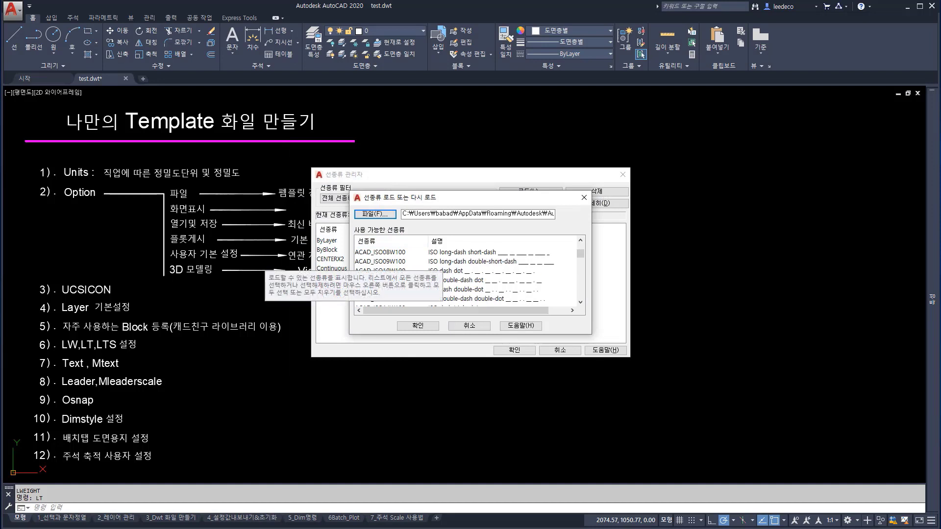
left_click(373, 271)
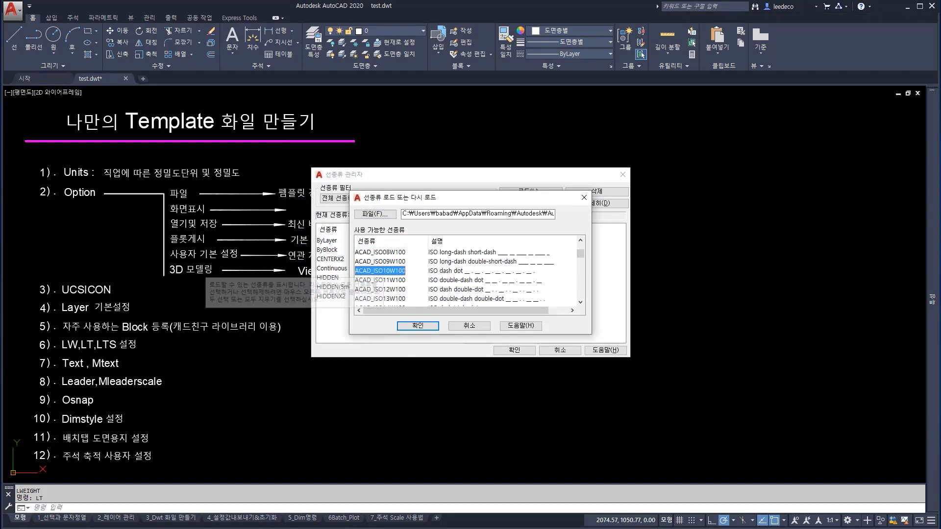
key("h")
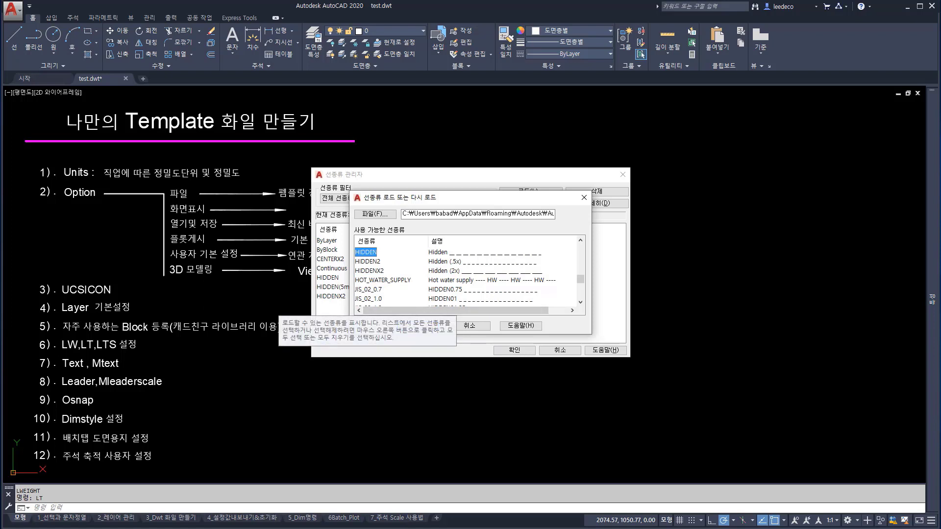
left_click(373, 271, "shift")
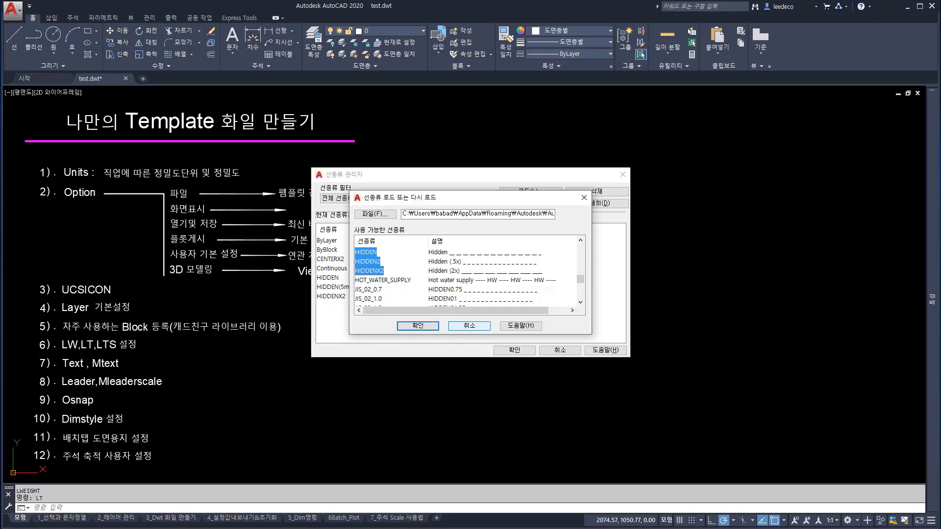
left_click(469, 325)
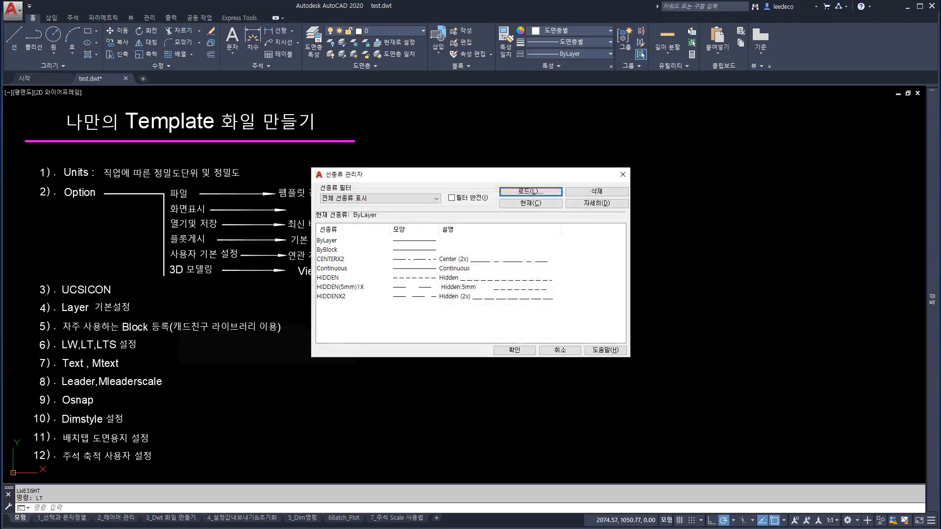
left_click(513, 350)
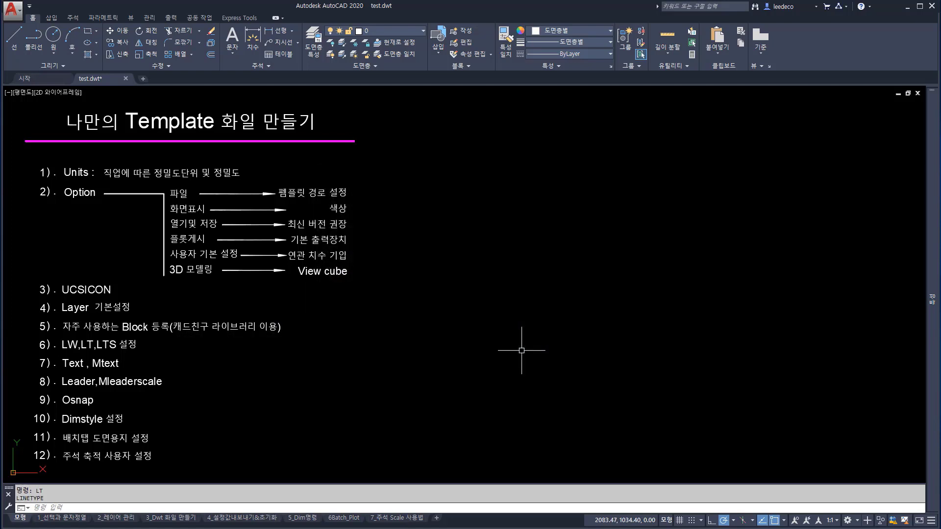
key("Escape")
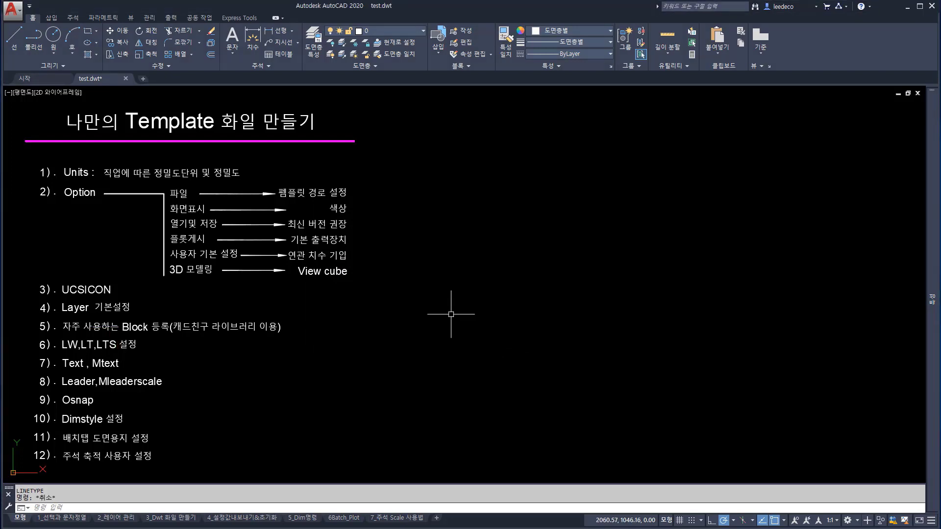
- Set the global linetype scale (LTSCALE) to 10
type("LT")
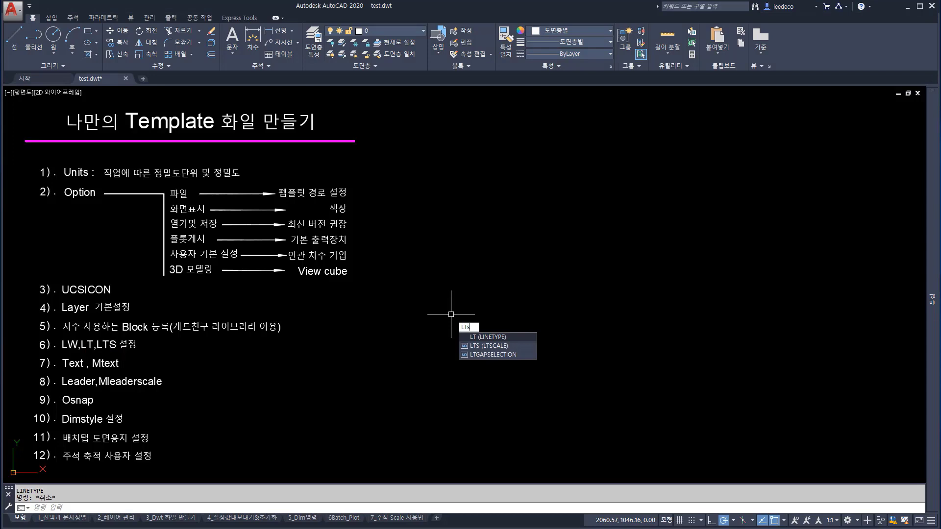
type("s")
key("Return")
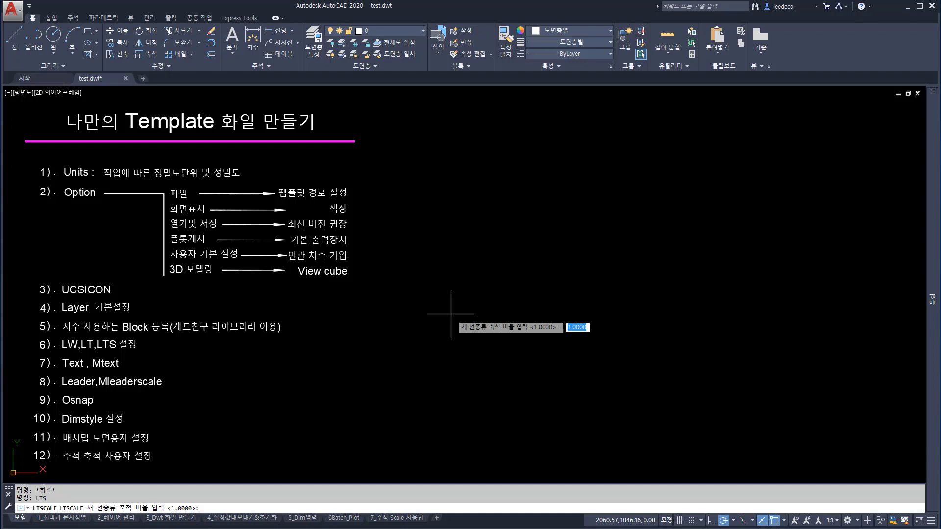
type("10")
key("Return")
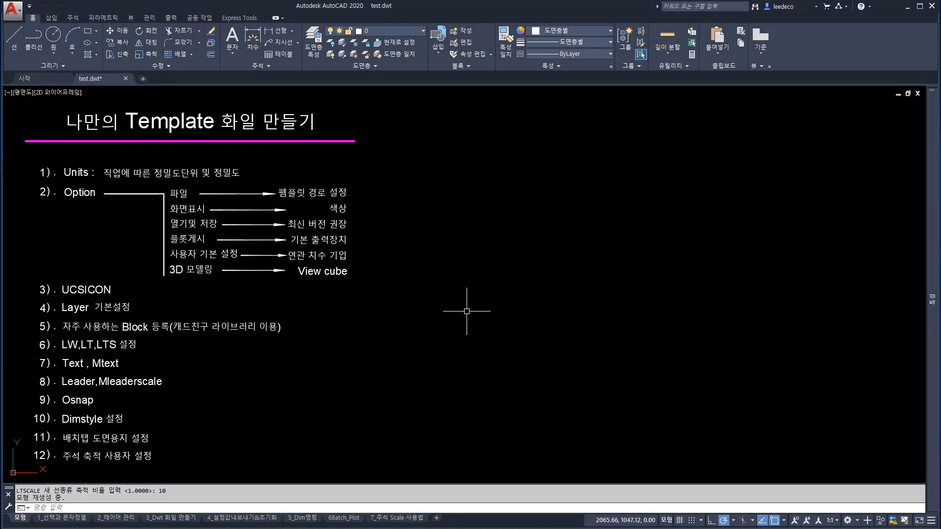
- Review the existing text styles and change the font of the annotative 주석 style to 맑은 고딕
type("st")
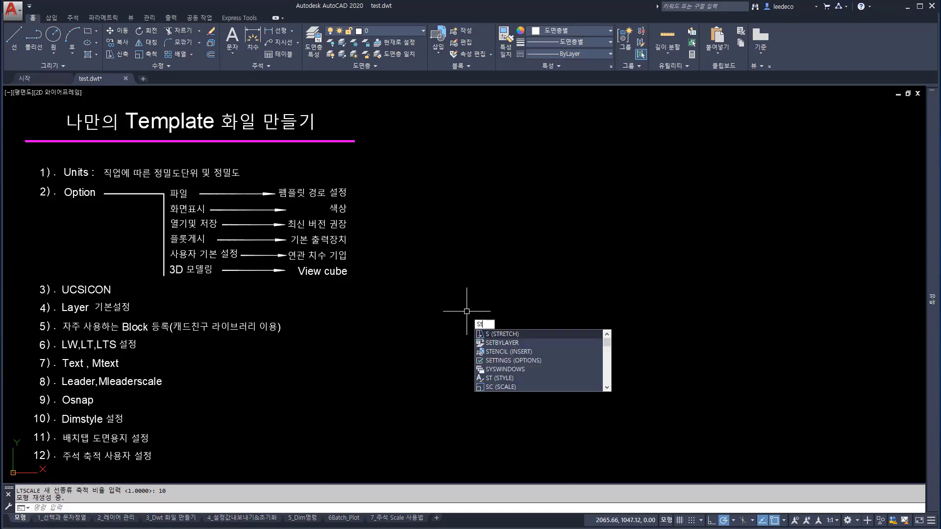
key("Return")
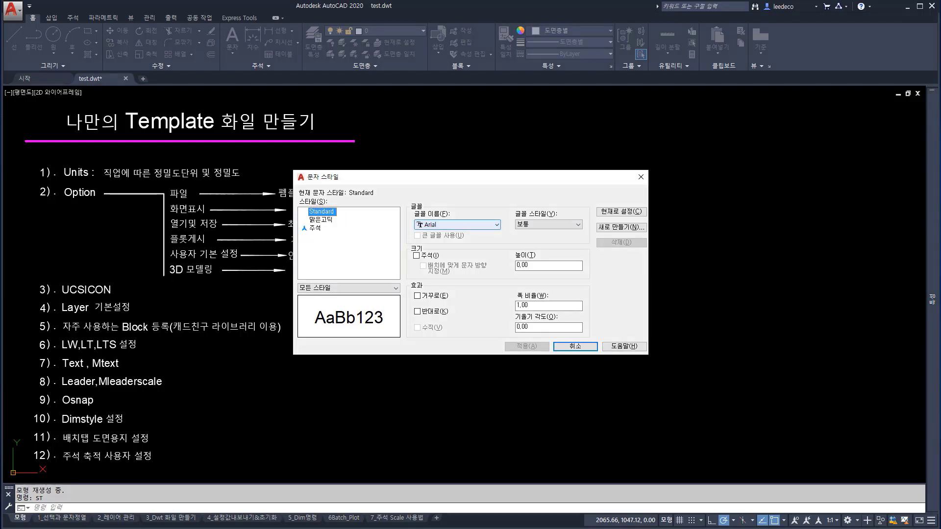
left_click(321, 220)
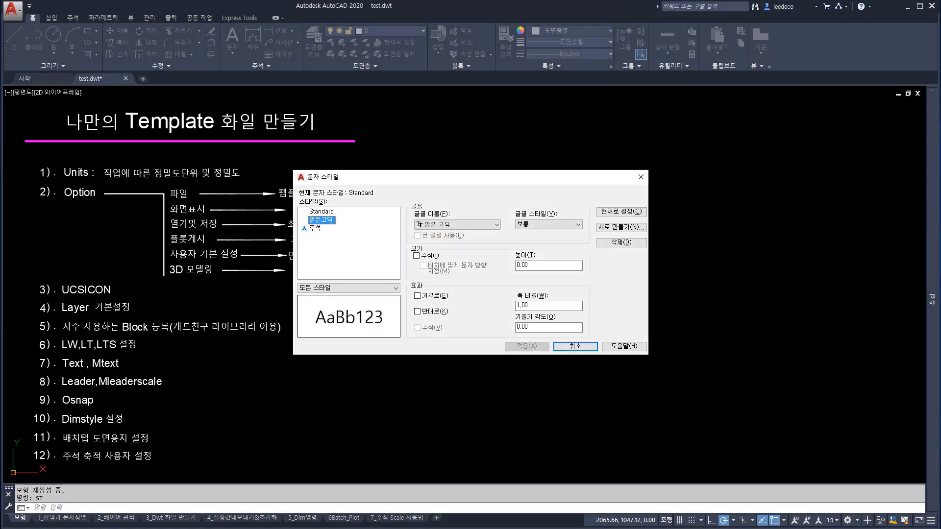
left_click(315, 228)
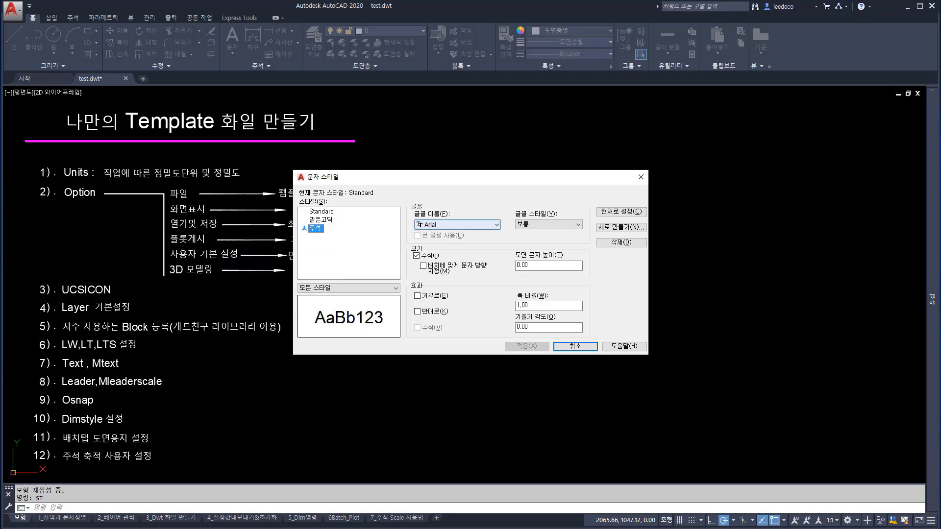
left_click(457, 224)
scroll(468, 293, "down", 20)
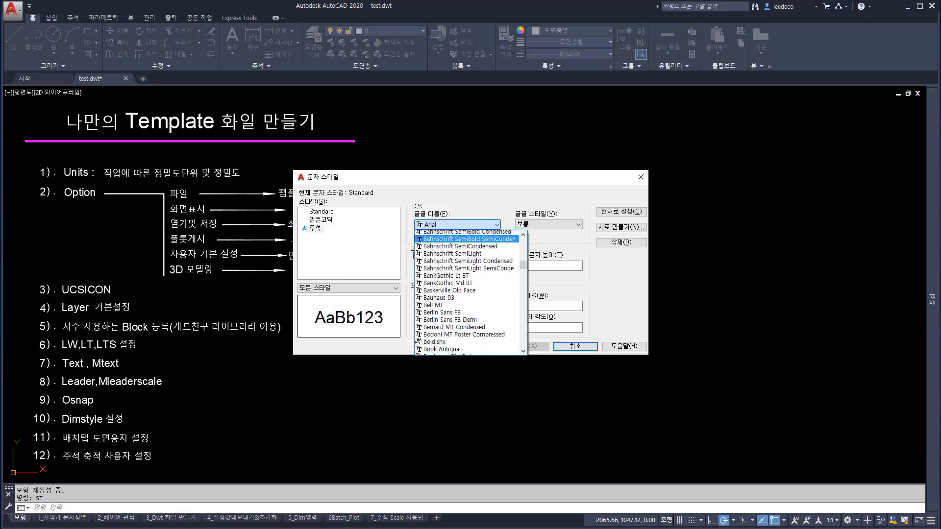
scroll(467, 292, "down", 20)
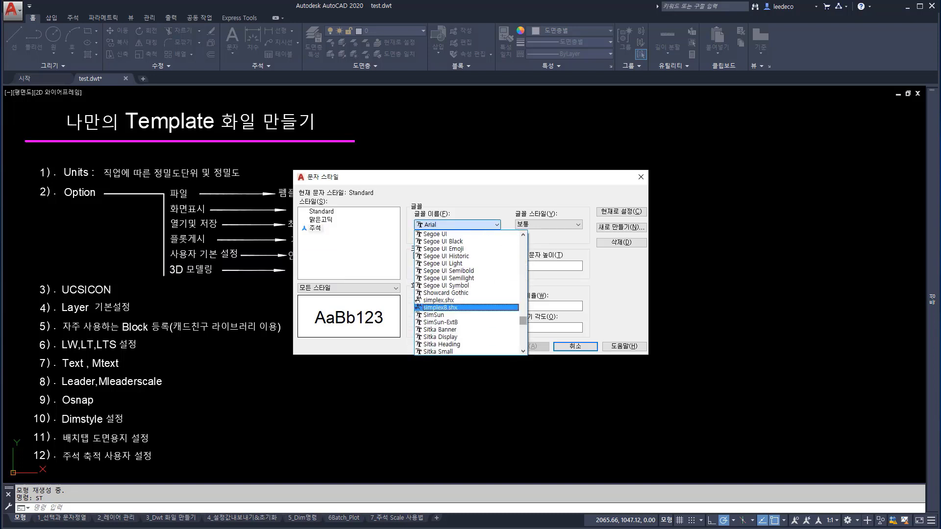
scroll(468, 292, "up", 1)
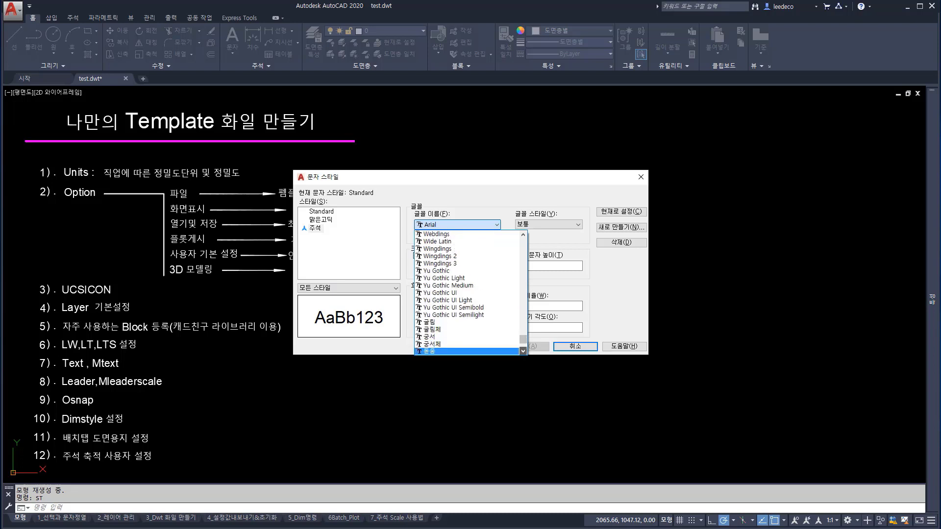
scroll(466, 348, "down", 2)
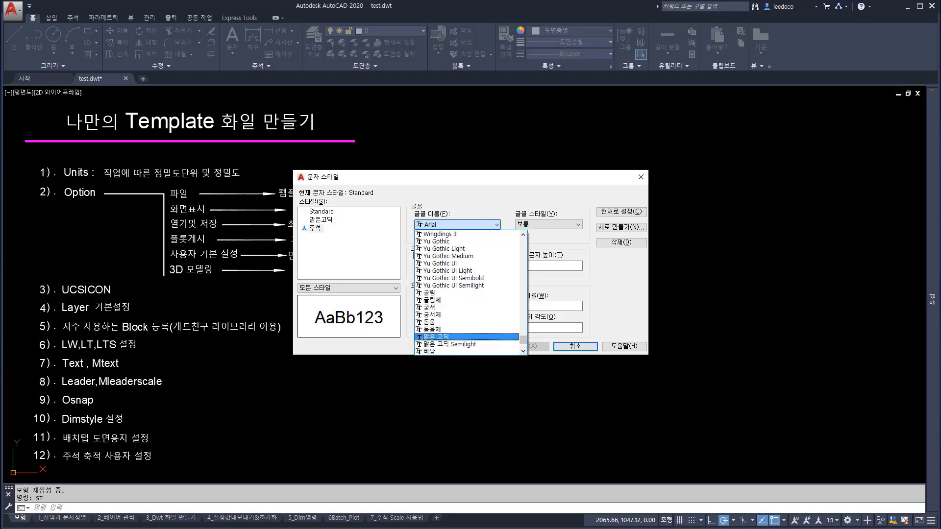
left_click(441, 336)
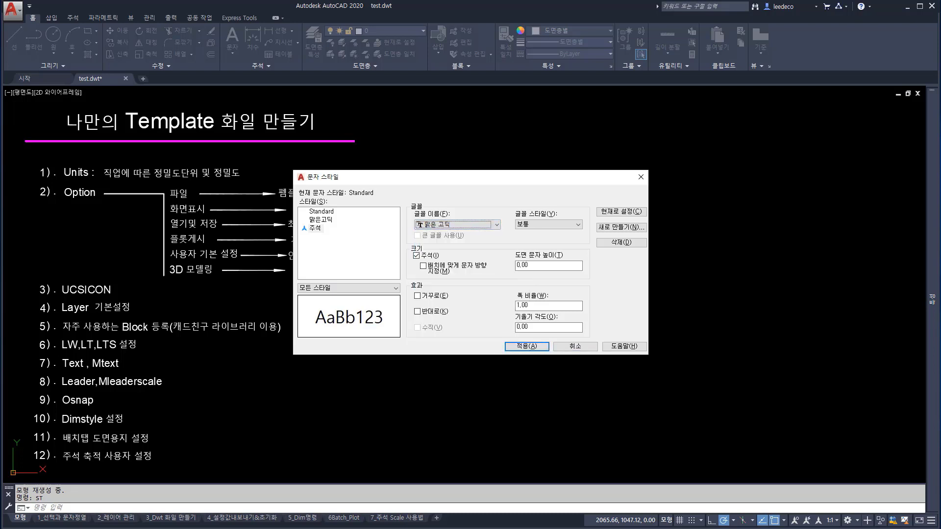
left_click_drag(407, 247, 448, 267)
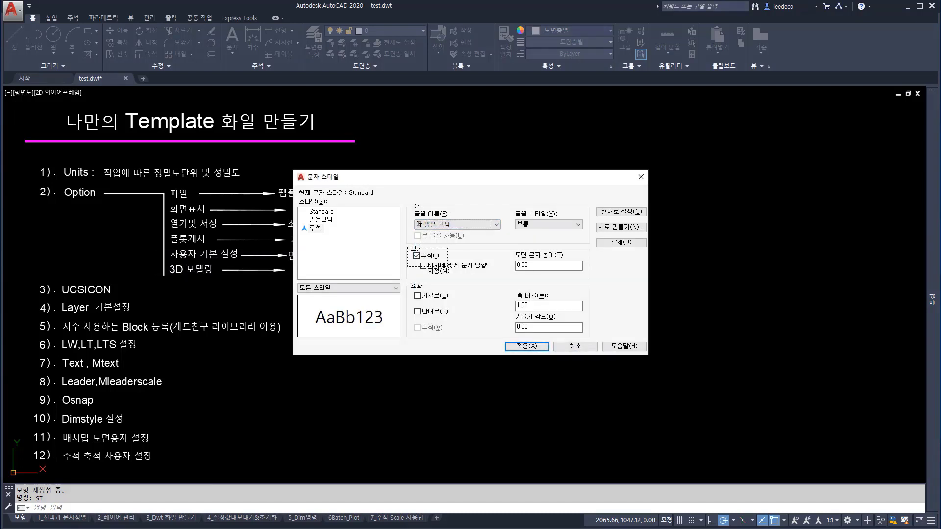
left_click_drag(501, 243, 598, 282)
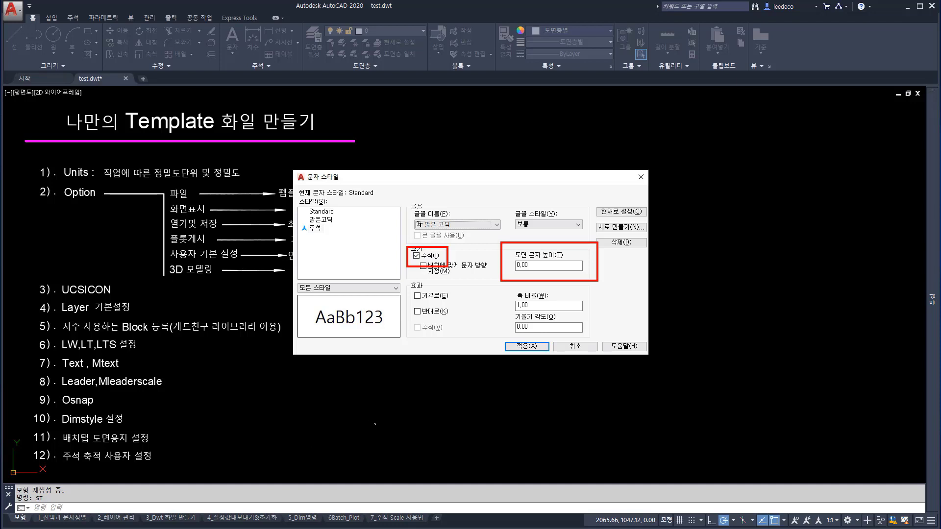
mouse_move(498, 242)
left_mouse_down()
mouse_move(518, 267)
mouse_move(594, 279)
left_mouse_up()
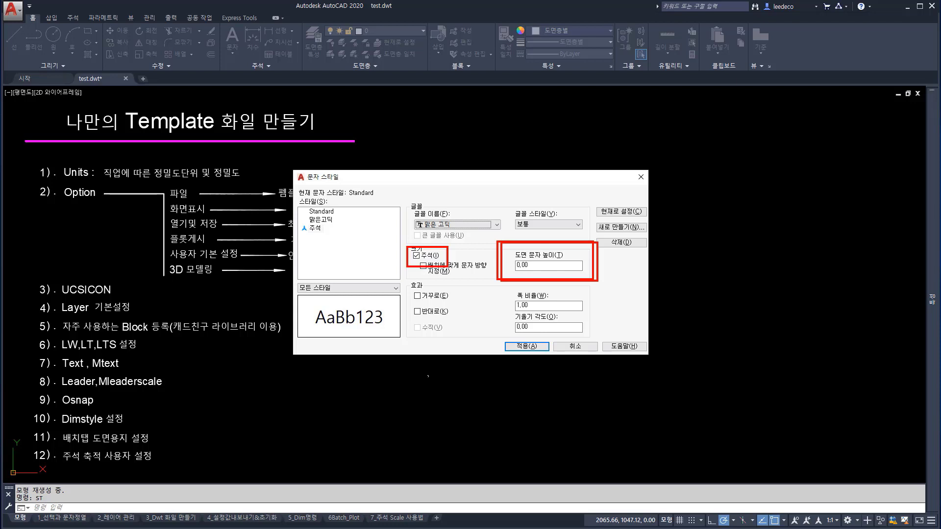
key("Escape")
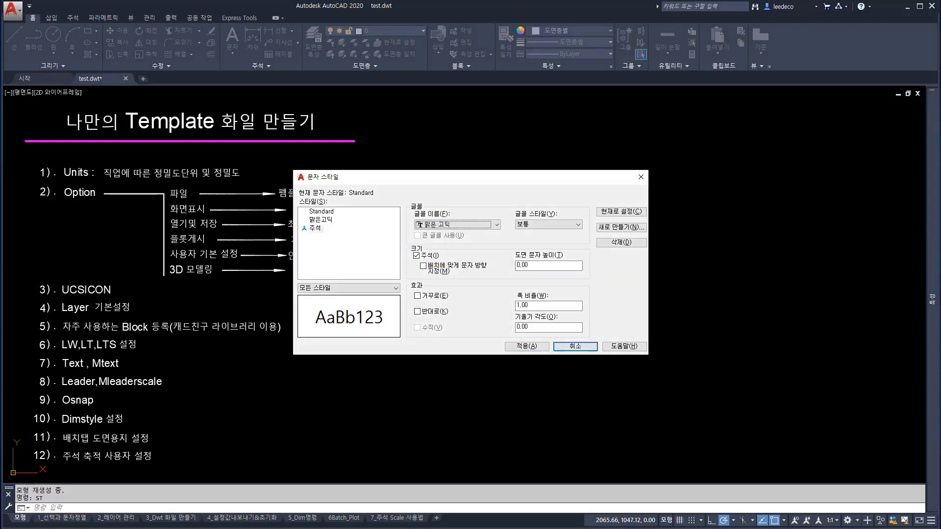
- Set the drawing text height of the 주석 style to 3 and make it the current text style
double_click(526, 266)
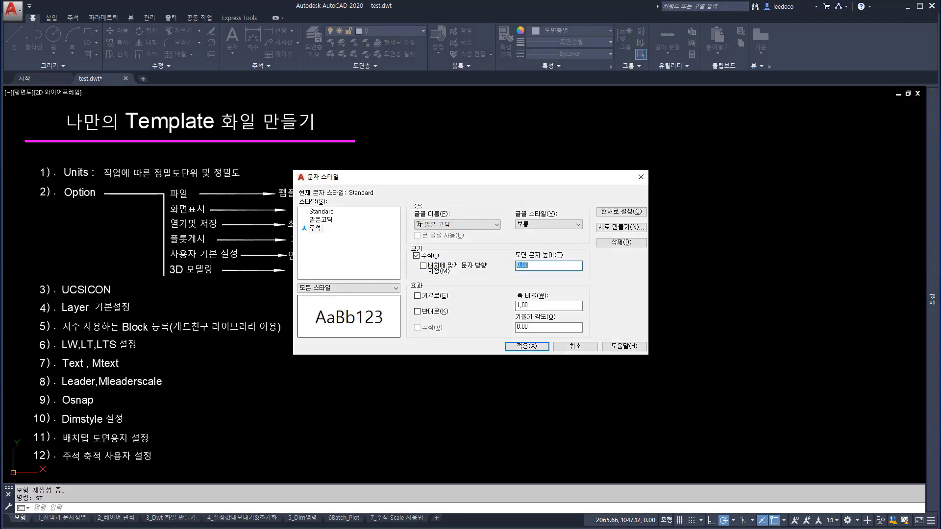
type("3")
key("Return")
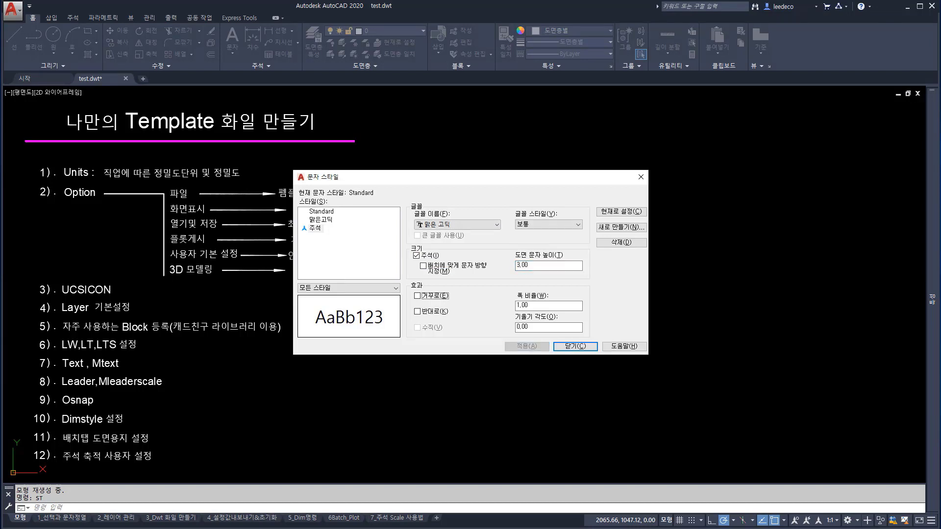
double_click(315, 228)
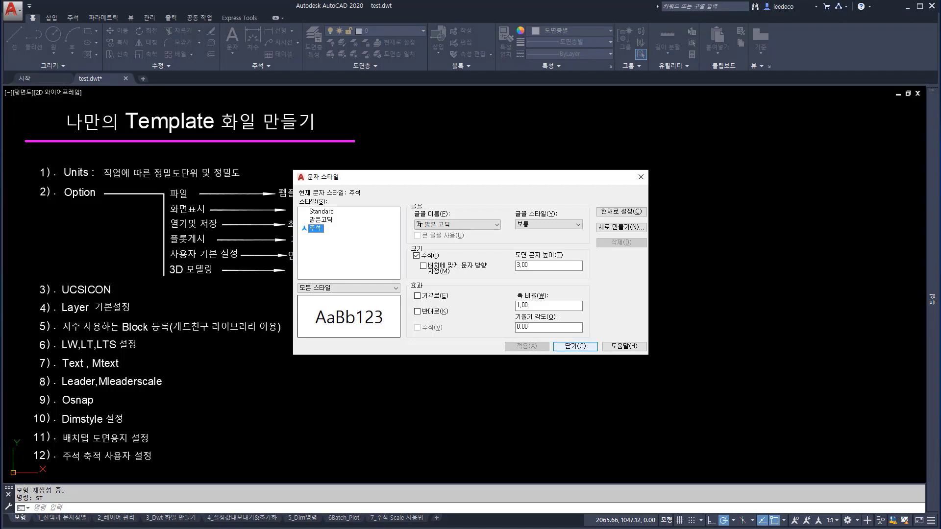
left_click(573, 346)
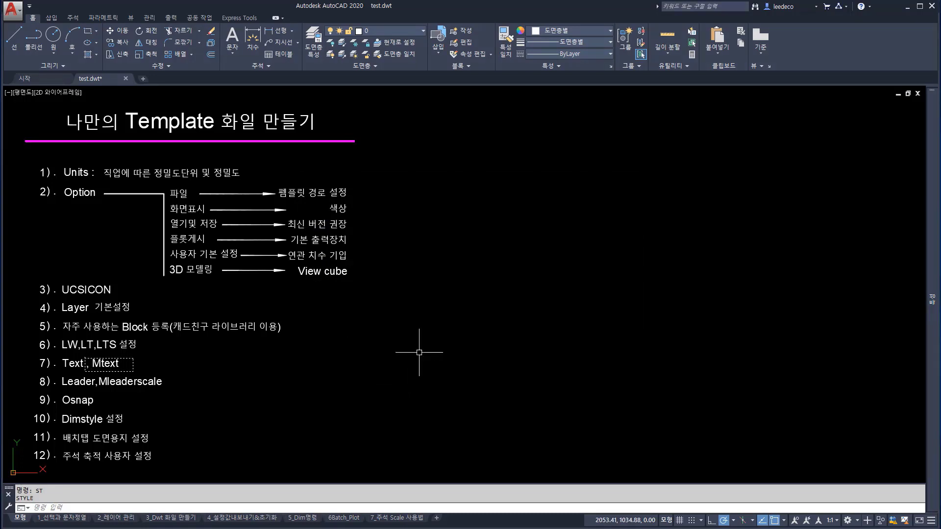
- Start multiline text at annotation scale 1:1 to check the 맑은 고딕 font choice in the editor, and leave without writing text
type("T")
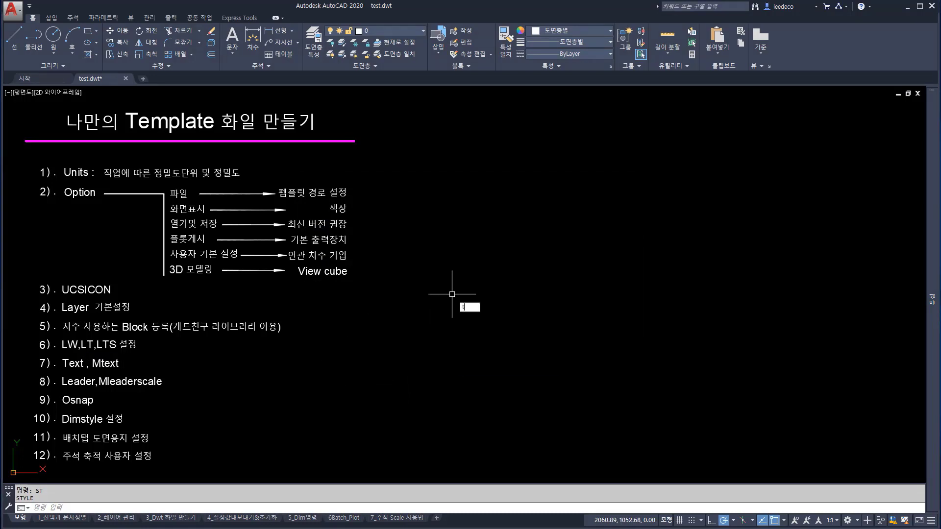
key("Return")
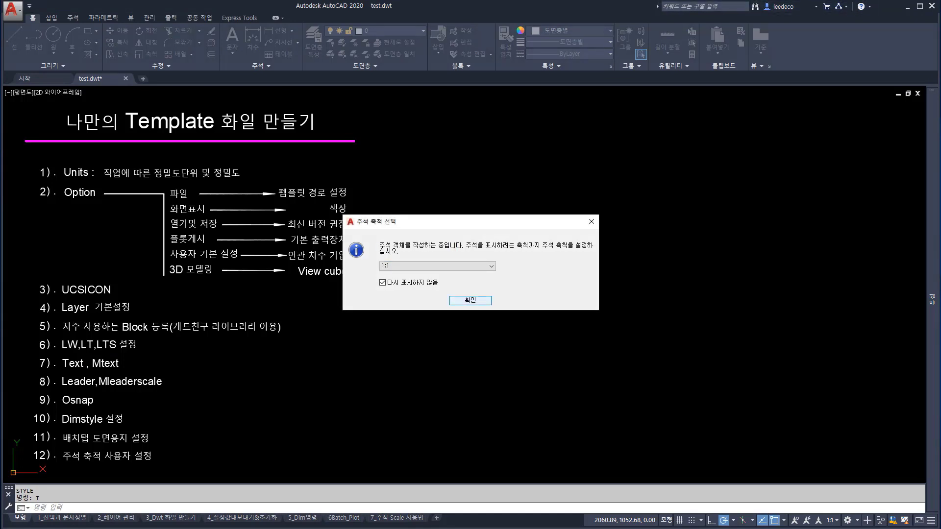
left_click(470, 300)
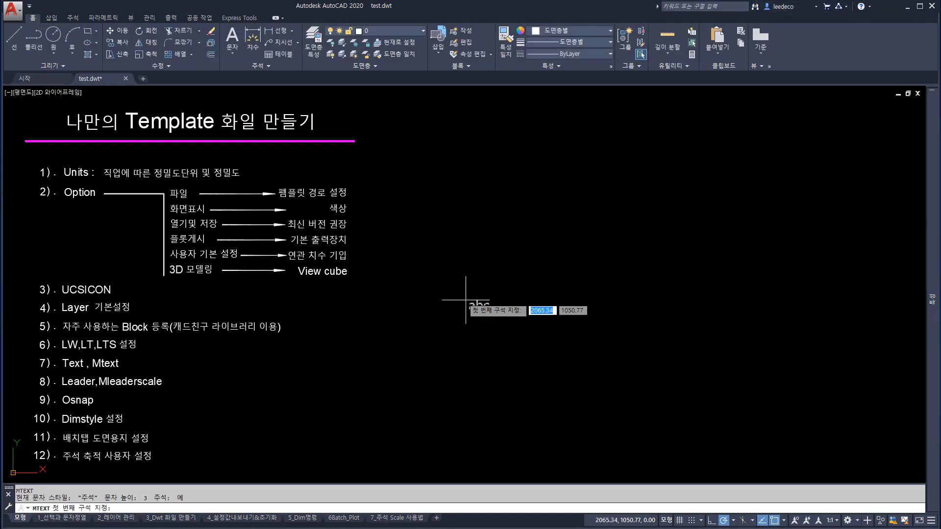
left_click(433, 267)
left_click(494, 299)
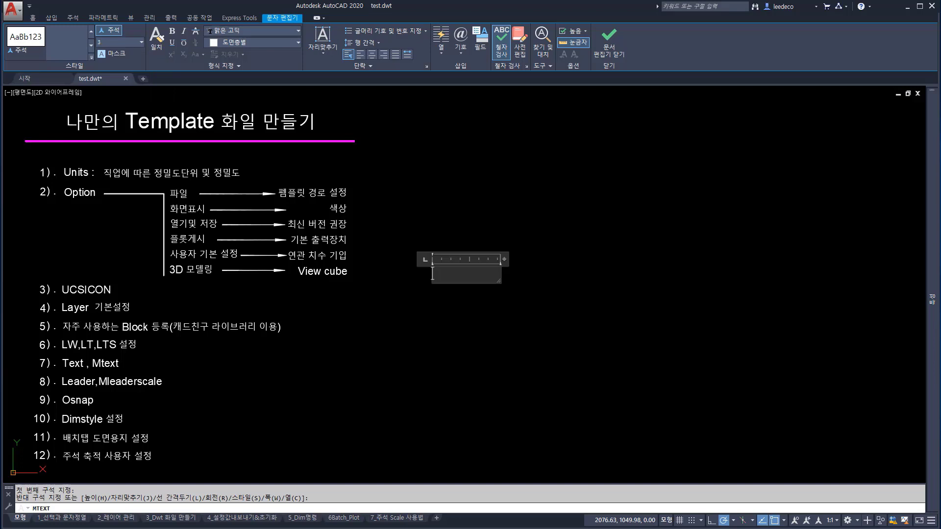
left_click(298, 31)
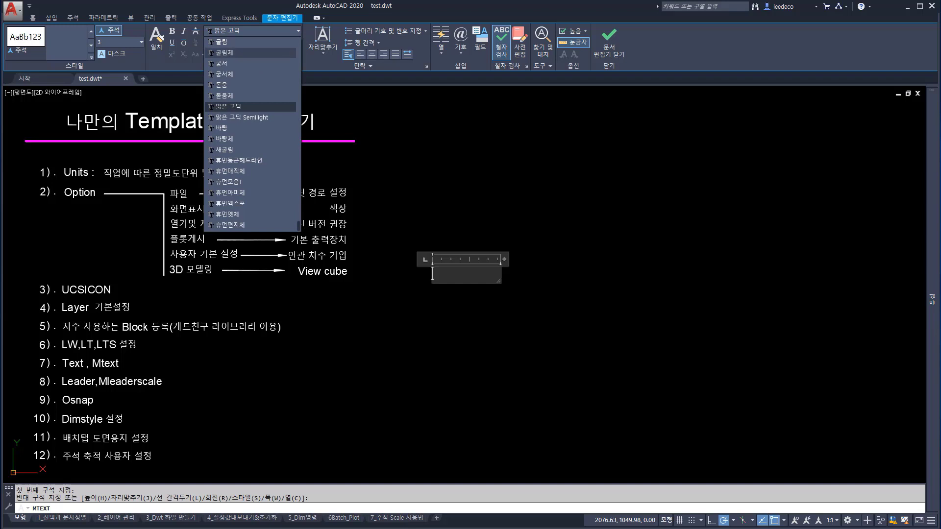
left_click(228, 106)
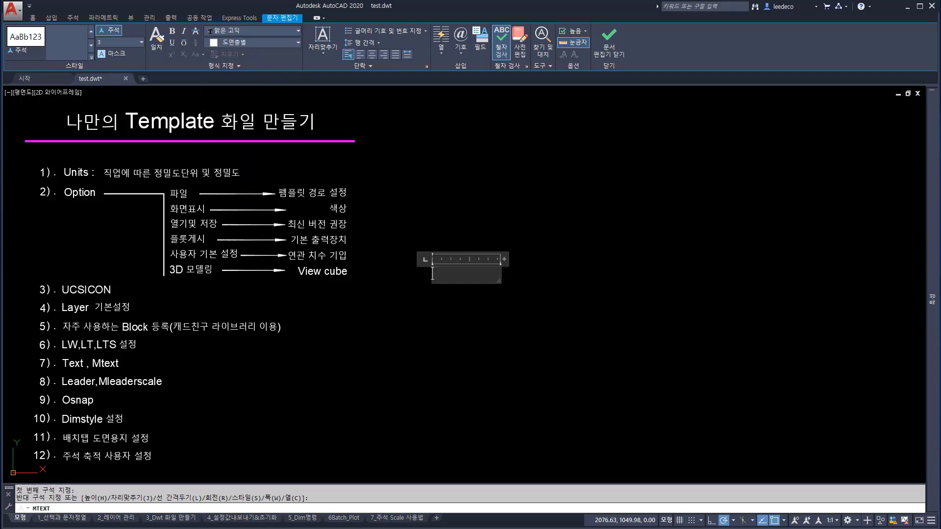
key("Escape")
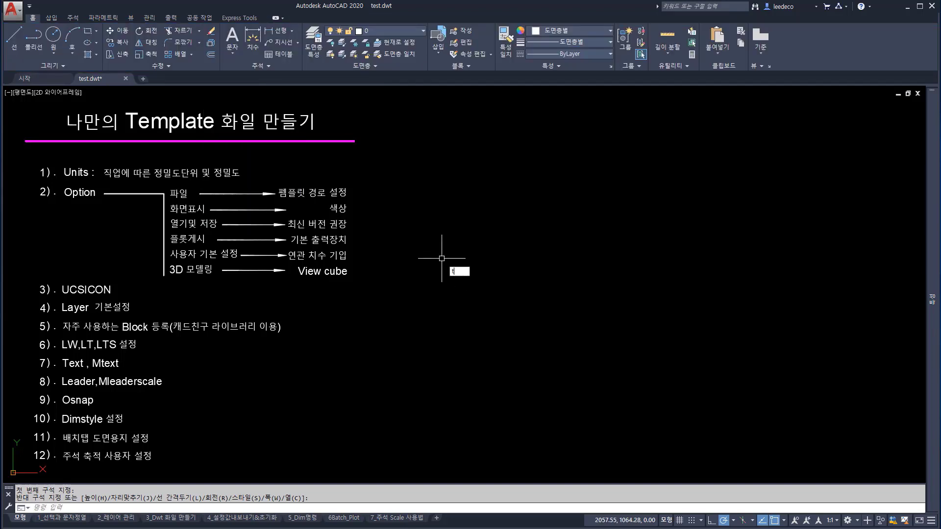
key("Return")
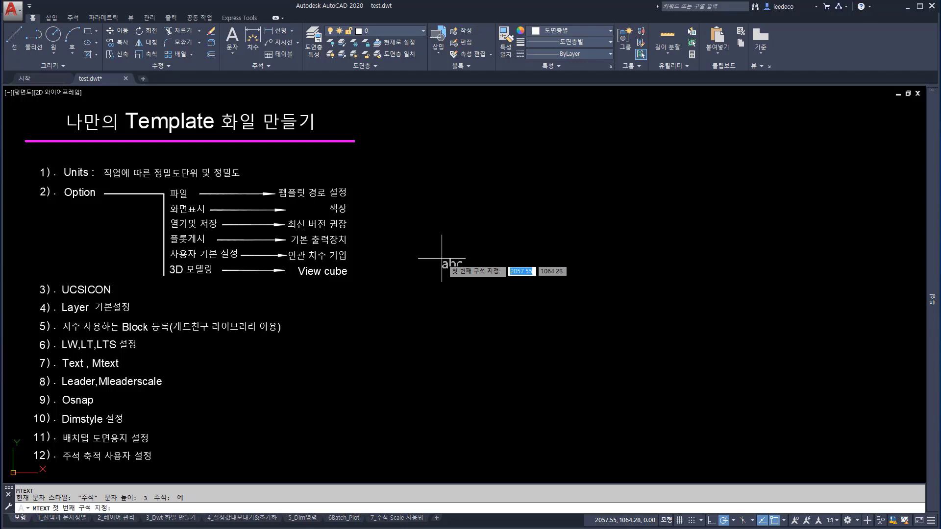
key("Escape")
- Draw a test quick leader with a slanted segment and a horizontal segment in the empty area beside the checklist, without an annotation
type("le")
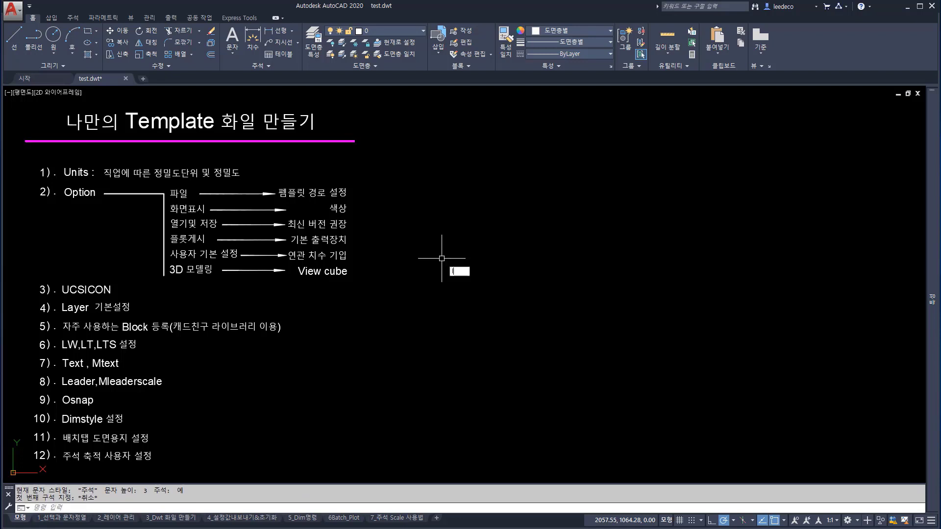
key("Return")
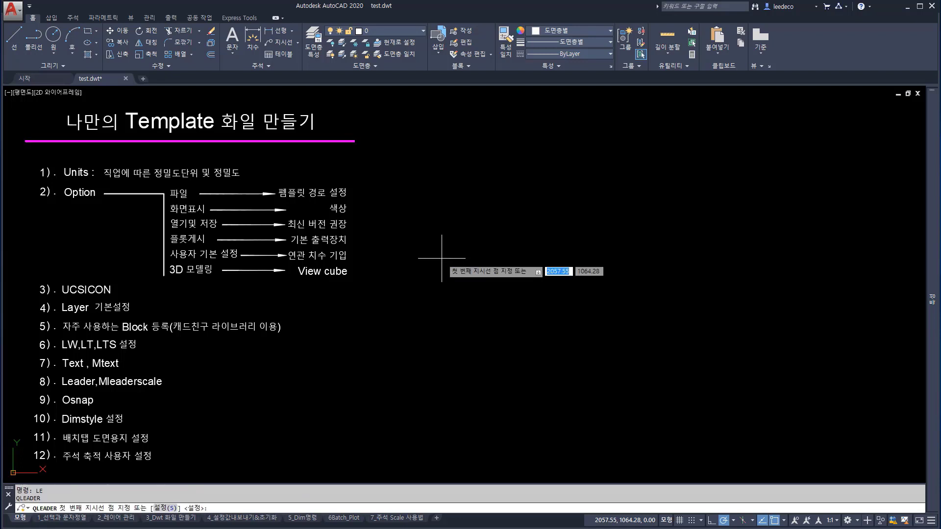
left_click(438, 275)
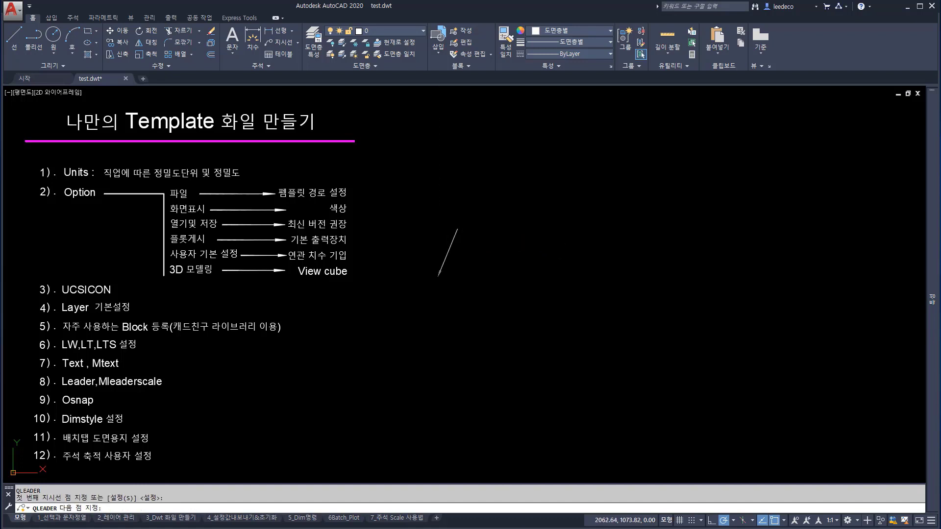
left_click(457, 228)
left_click(496, 225)
key("Escape")
- Erase the test leader
left_click(471, 294)
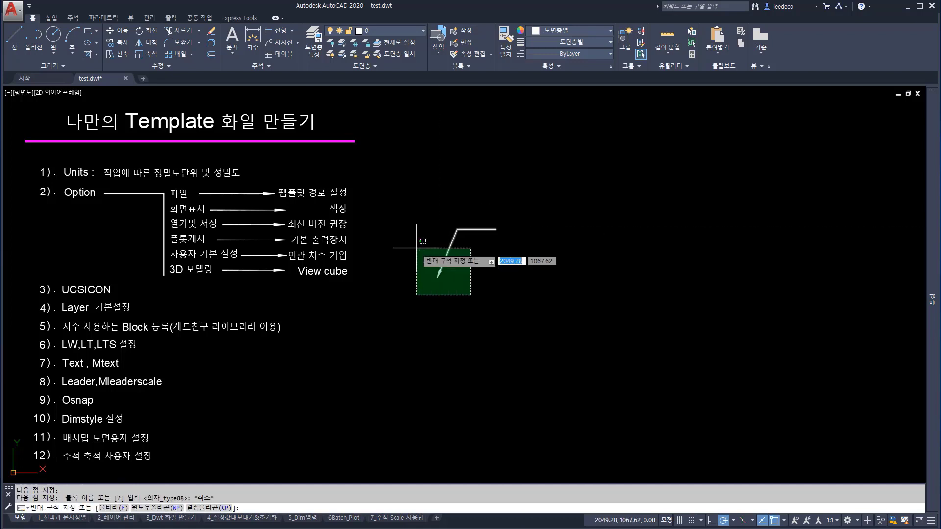
left_click(417, 247)
key("Escape")
left_click(488, 300)
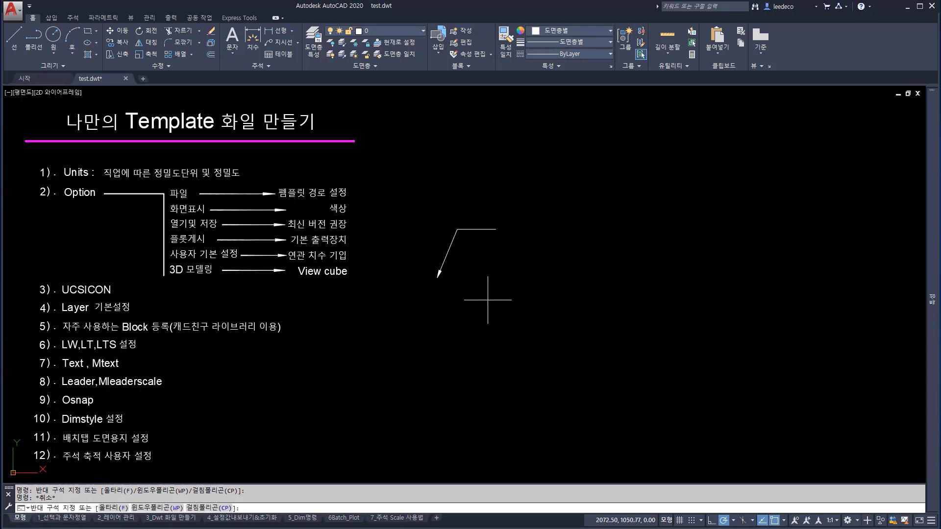
left_click(433, 242)
type("e")
key("Return")
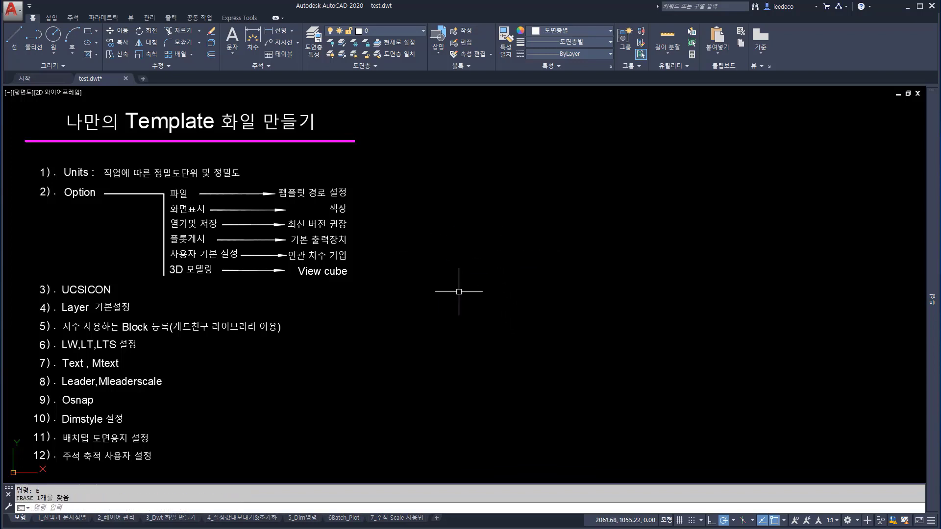
- Set the quick leader annotation type to 여러 줄 문자, review the leader, arrowhead and attachment options, and accept the settings without drawing a leader
type("le")
key("Return")
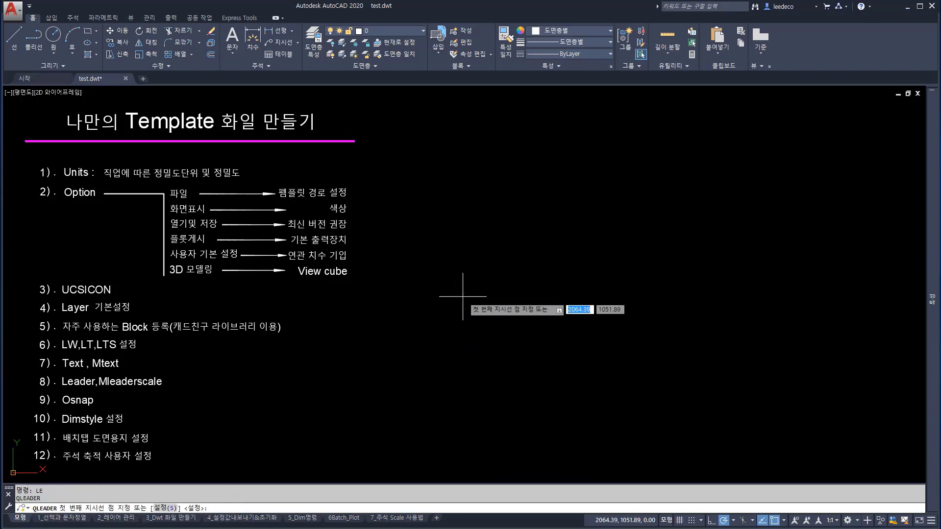
type("s")
key("Return")
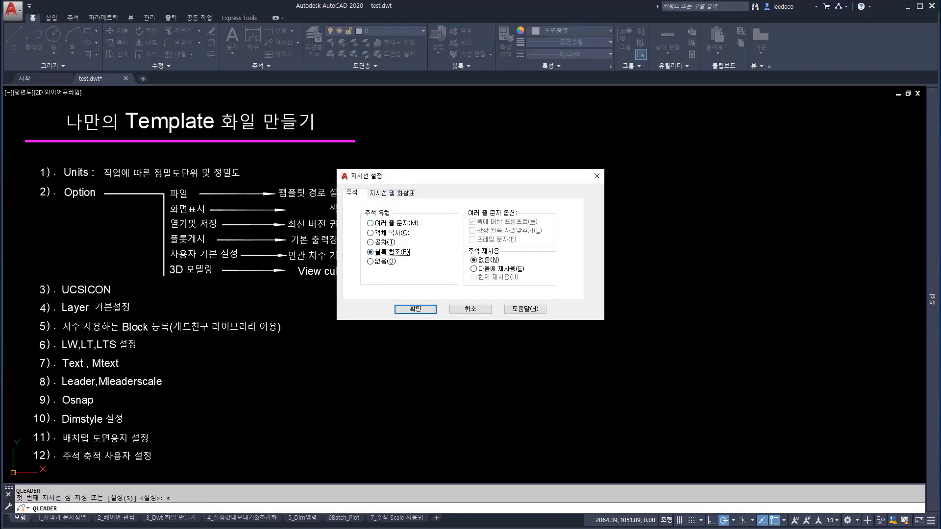
left_click(370, 223)
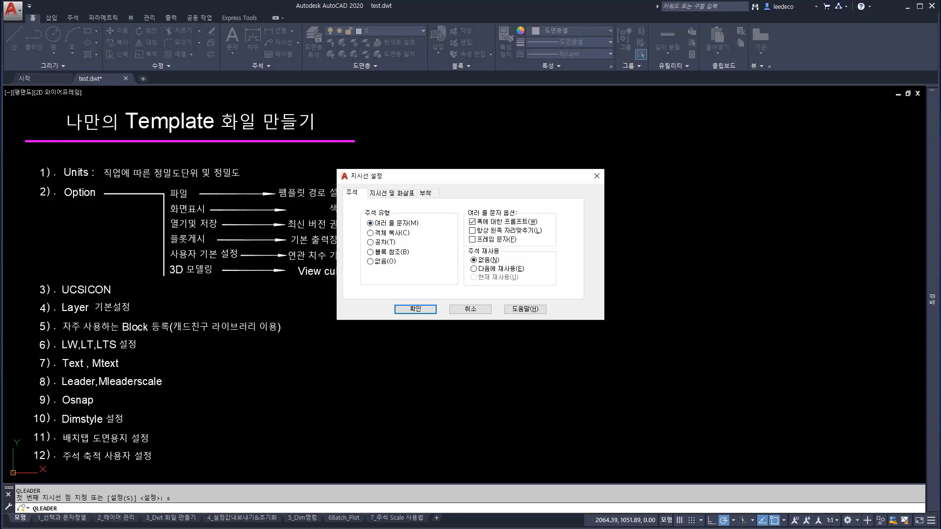
left_click(392, 193)
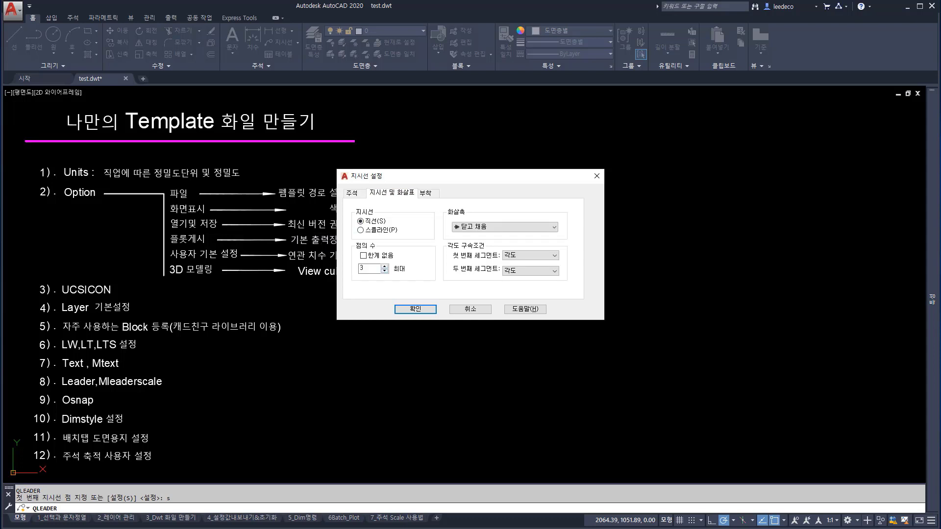
left_click(431, 194)
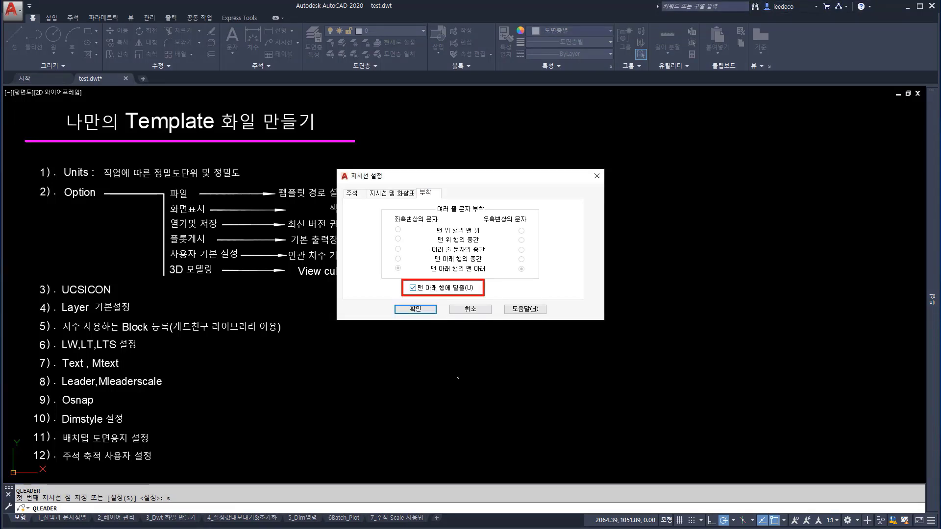
mouse_move(457, 377)
left_mouse_down()
mouse_move(523, 376)
mouse_move(533, 342)
mouse_move(519, 371)
left_mouse_up()
mouse_move(544, 325)
left_mouse_down()
mouse_move(517, 380)
mouse_move(502, 374)
mouse_move(521, 371)
left_mouse_up()
left_click_drag(463, 354, 509, 367)
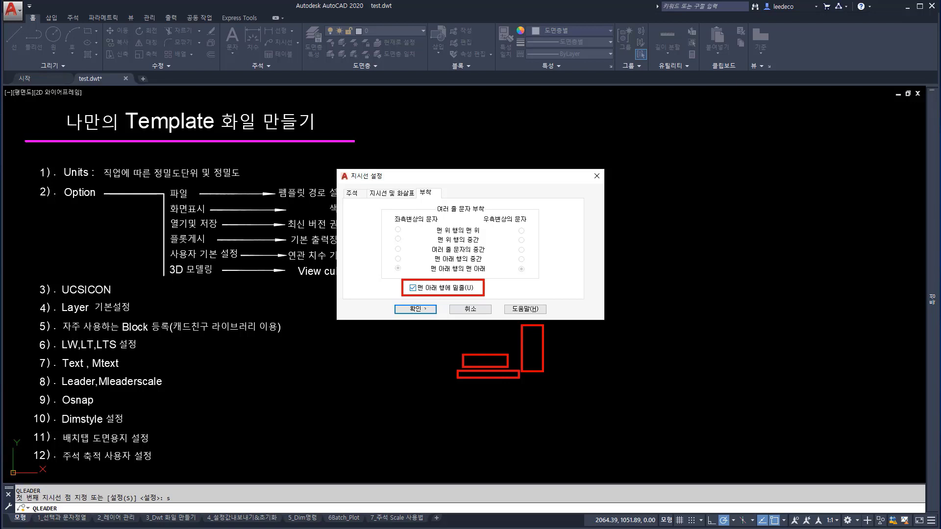
key("Escape")
left_click(415, 309)
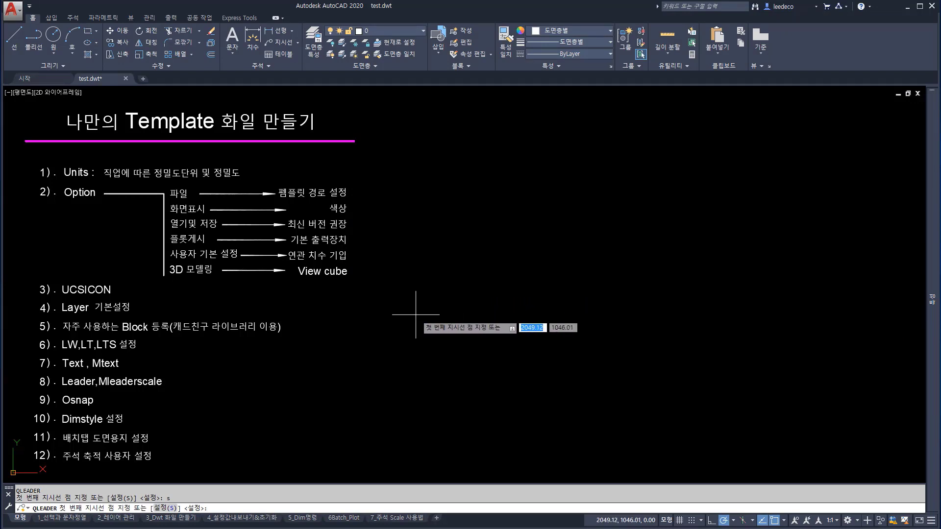
key("Escape")
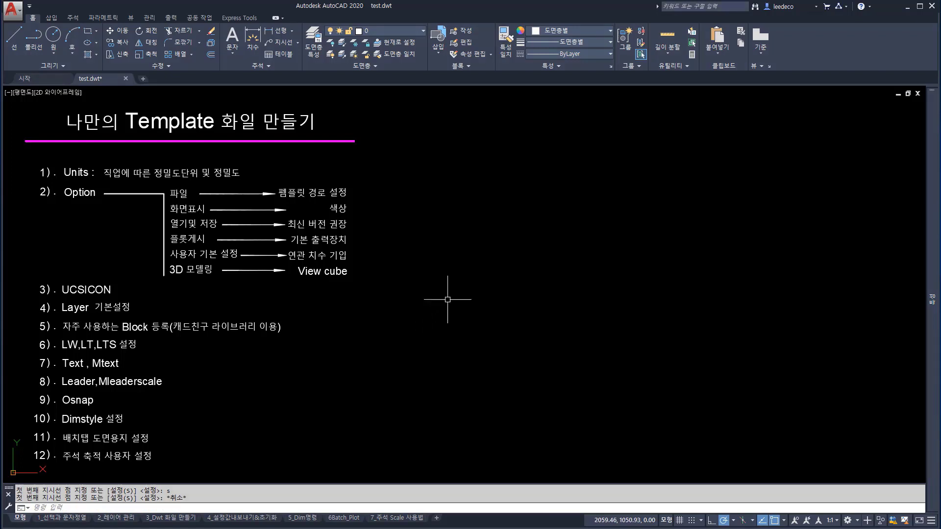
left_click_drag(51, 410, 133, 428)
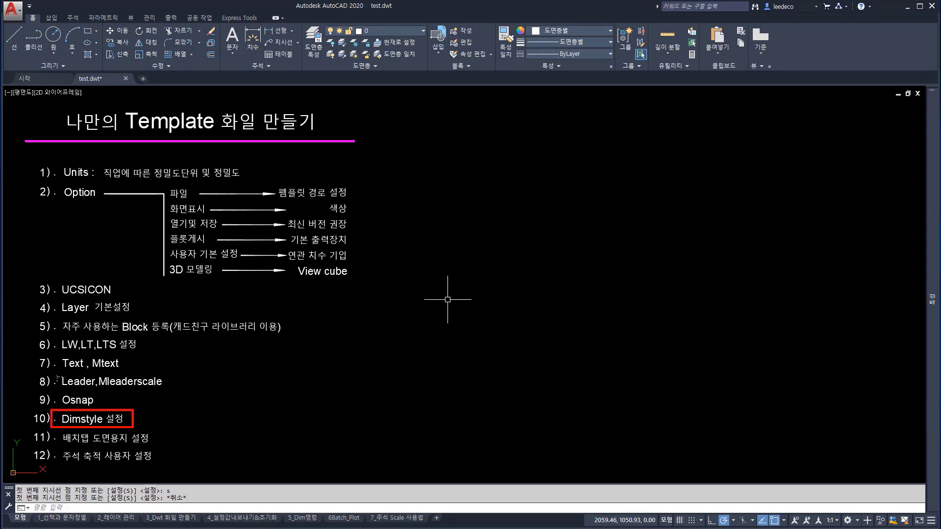
left_click_drag(56, 376, 92, 389)
left_click_drag(92, 388, 92, 389)
key("Escape")
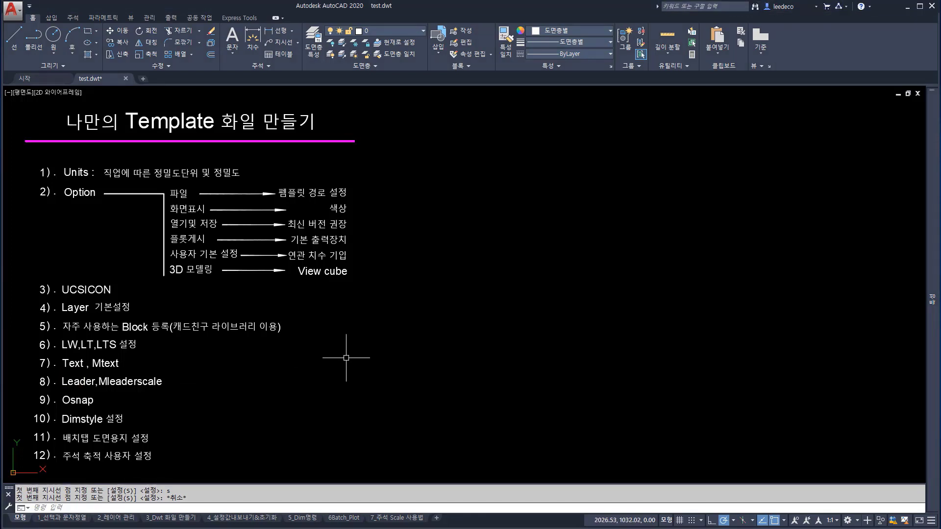
- Open the Standard multileader style for modification and review its leader type and color choices
type("m")
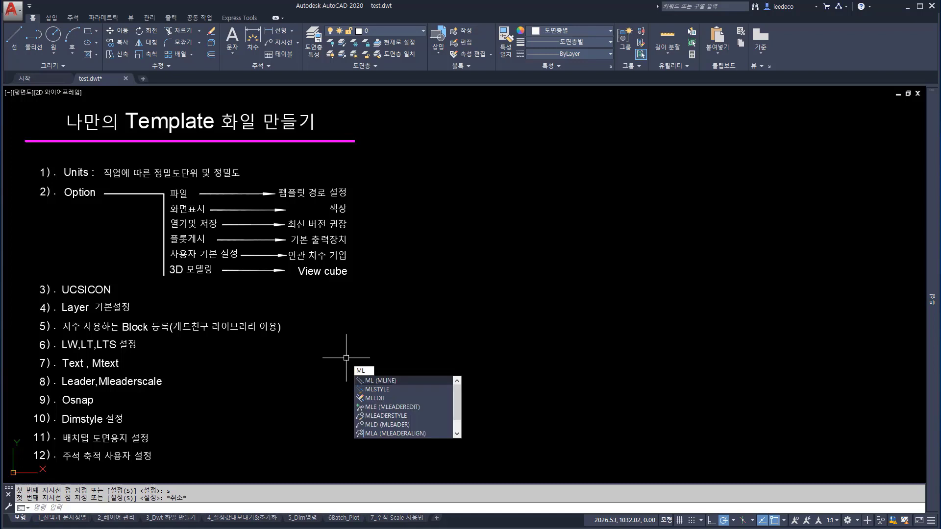
type("lead")
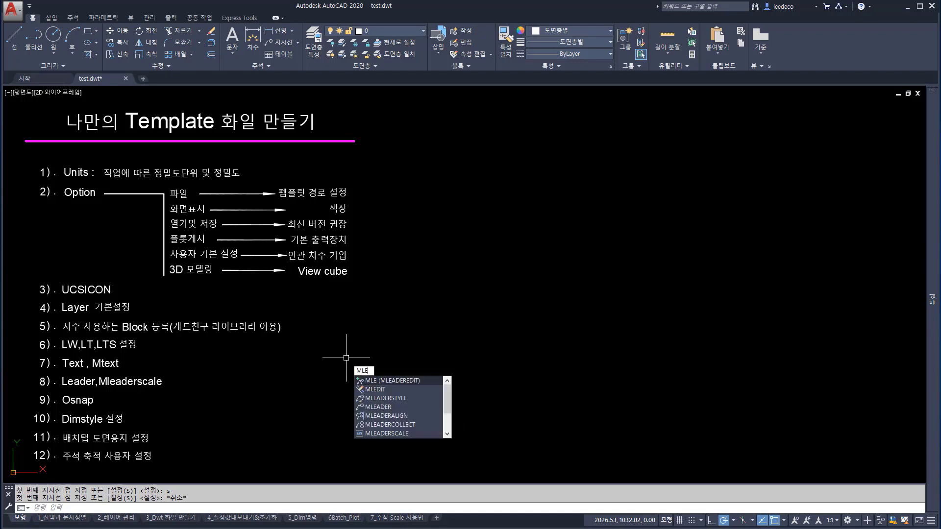
key("Down")
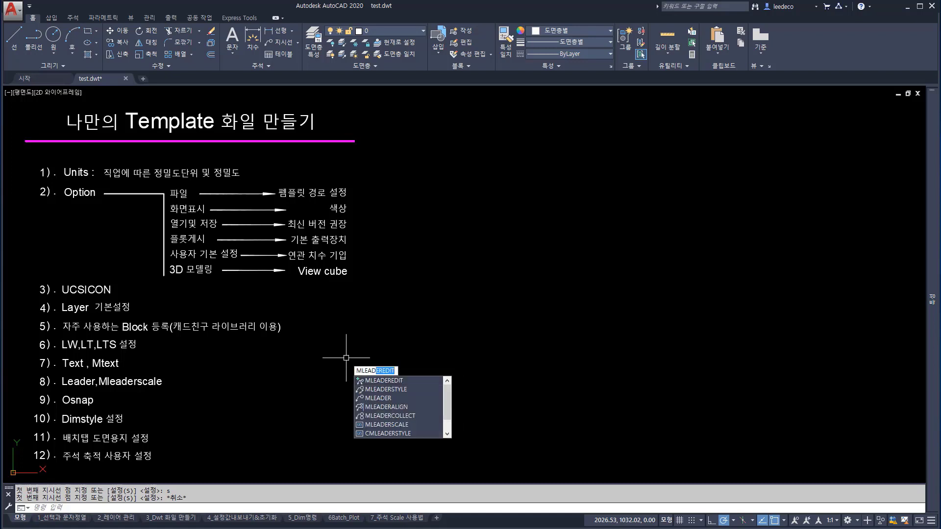
key("Return")
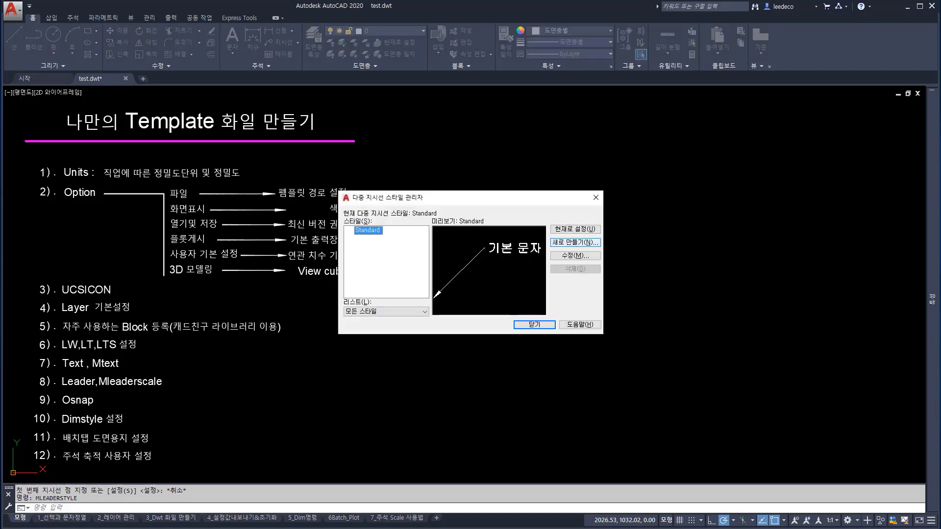
left_click(575, 256)
left_click(414, 197)
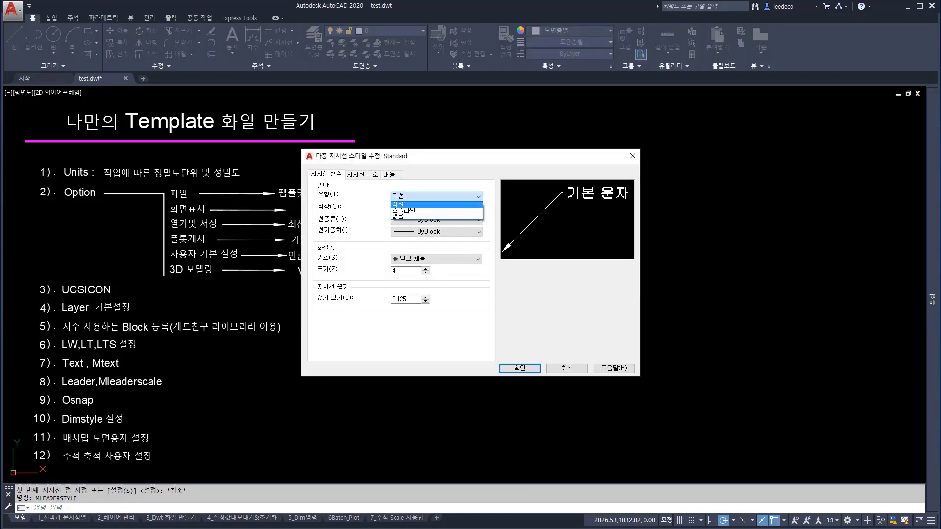
left_click(414, 196)
left_click(414, 196)
left_click(414, 196)
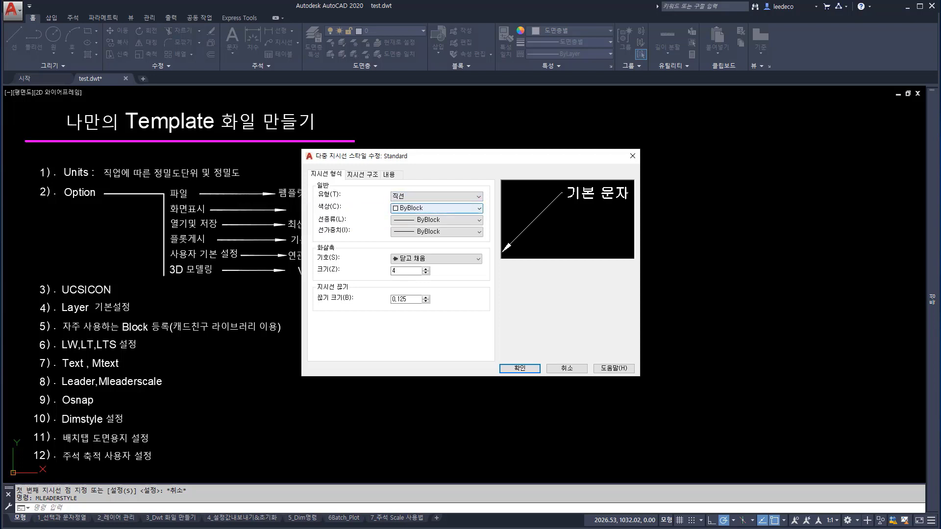
left_click(413, 208)
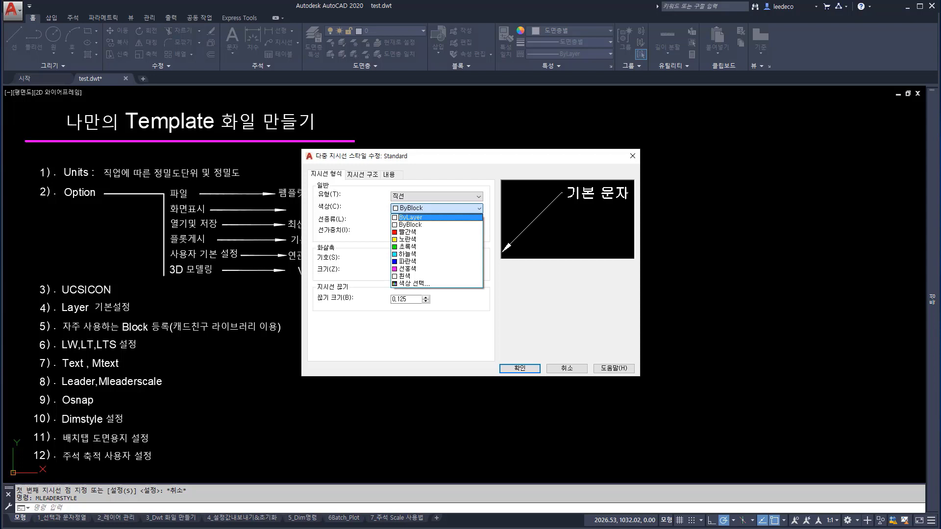
left_click(414, 208)
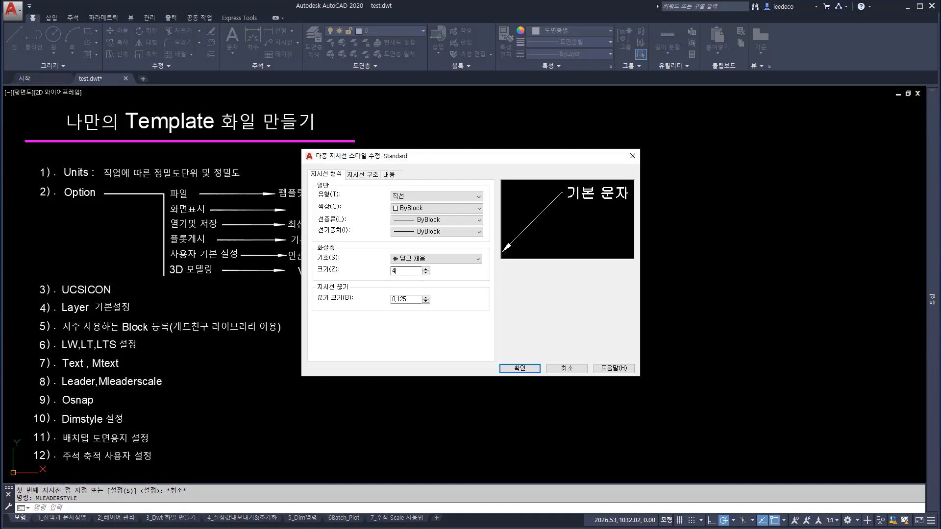
- Set the Standard multileader style's arrowhead size to 2.5 and its maximum number of leader points to 3
double_click(396, 271)
type("2.5")
key("Tab")
type("0")
key("BackSpace")
key("ctrl+Tab")
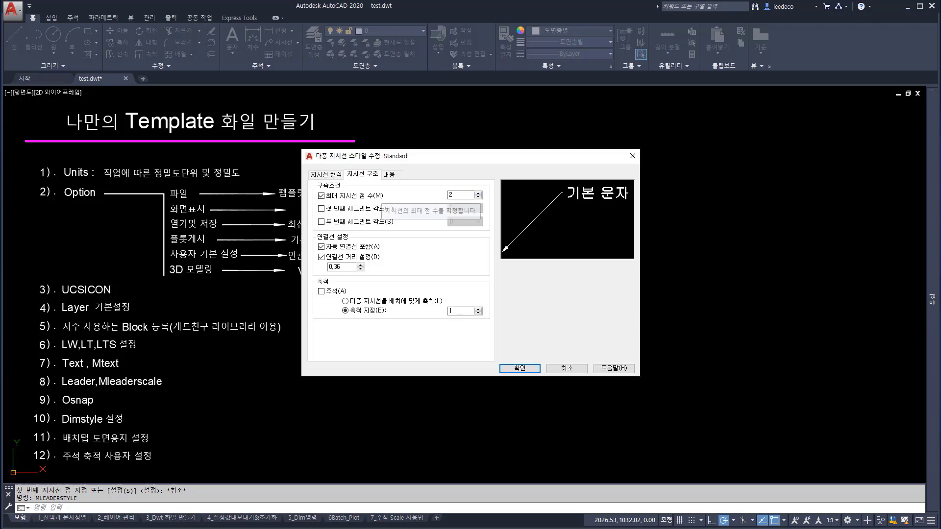
left_click(478, 193)
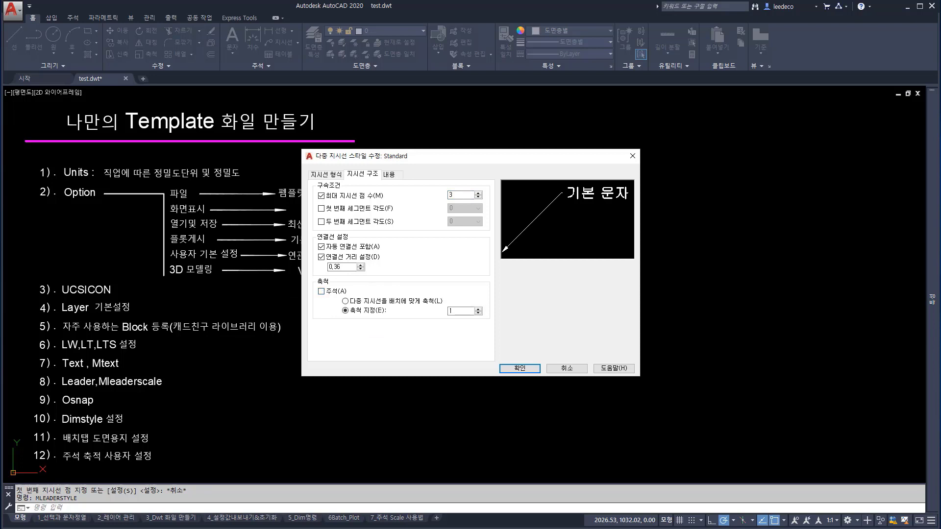
- Set the multileader content's text style to 맑은고딕, accept the style changes and close the multileader style manager
left_click(388, 174)
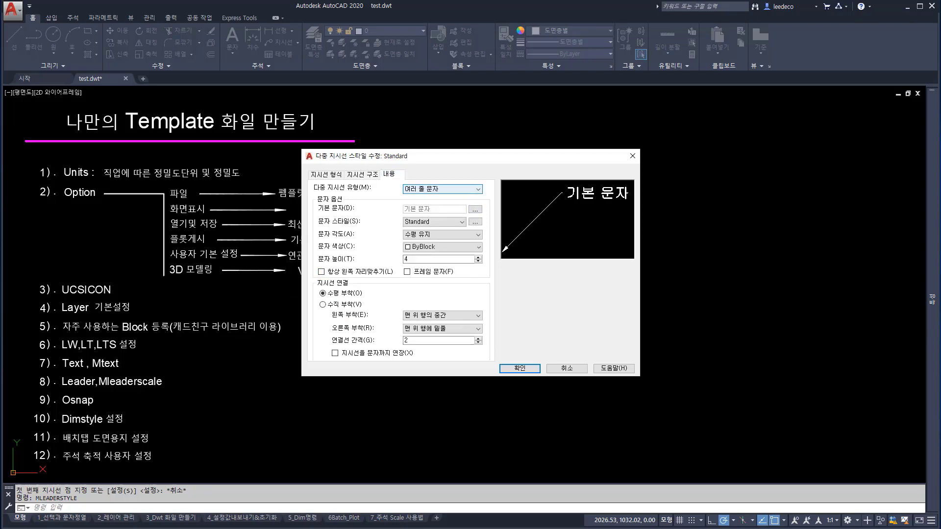
left_click(471, 189)
left_click(472, 189)
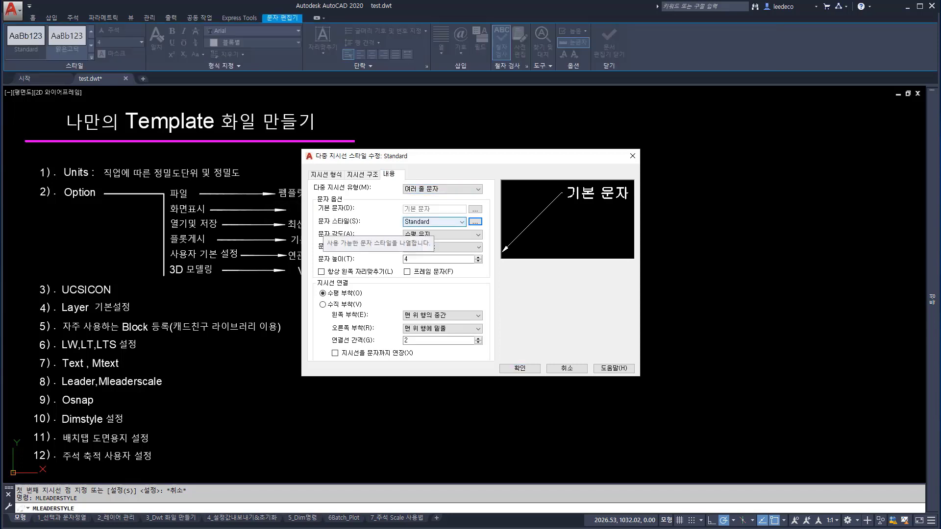
left_click(461, 221)
left_click(415, 236)
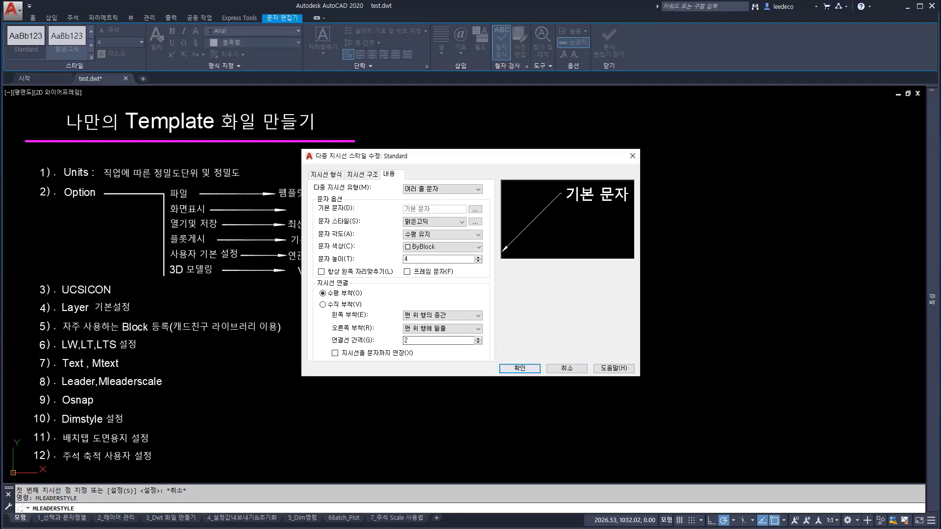
left_click(519, 369)
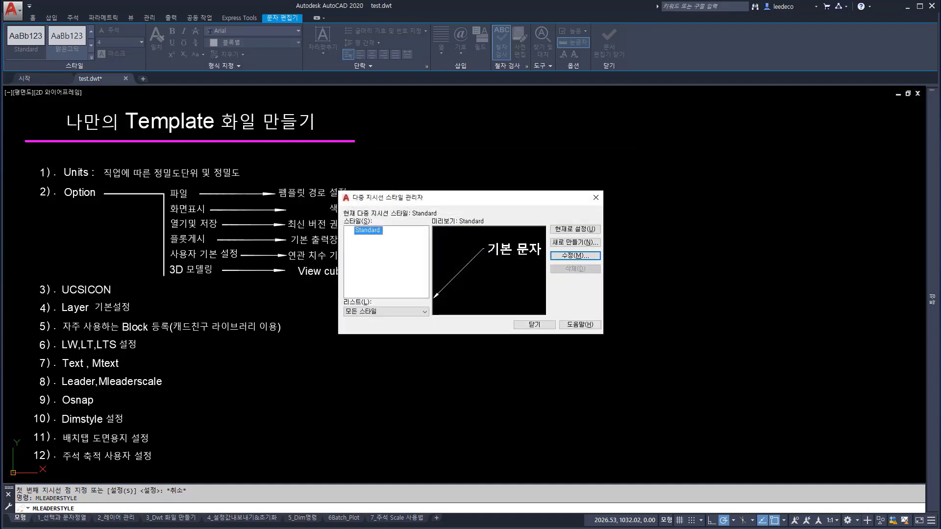
left_click(534, 324)
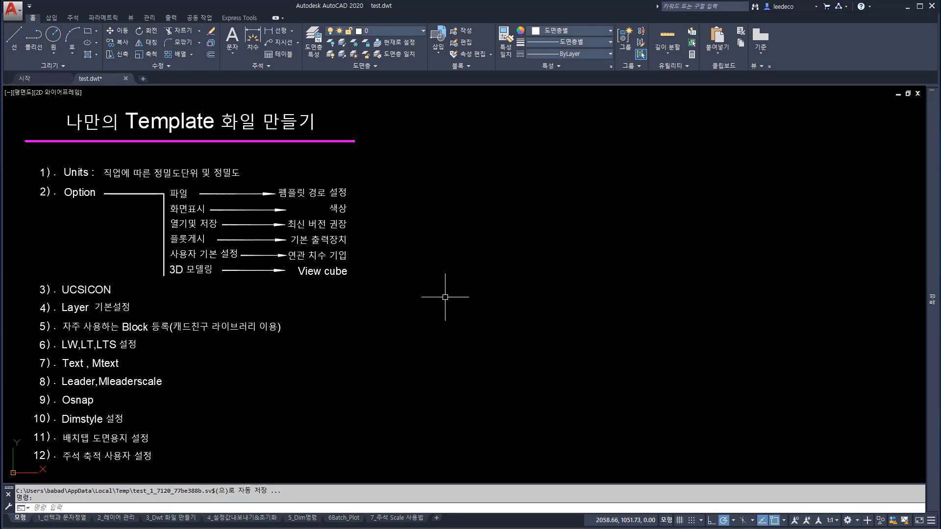
- Review the object snap modes and the object snap tracking option in the drafting settings
type("OS")
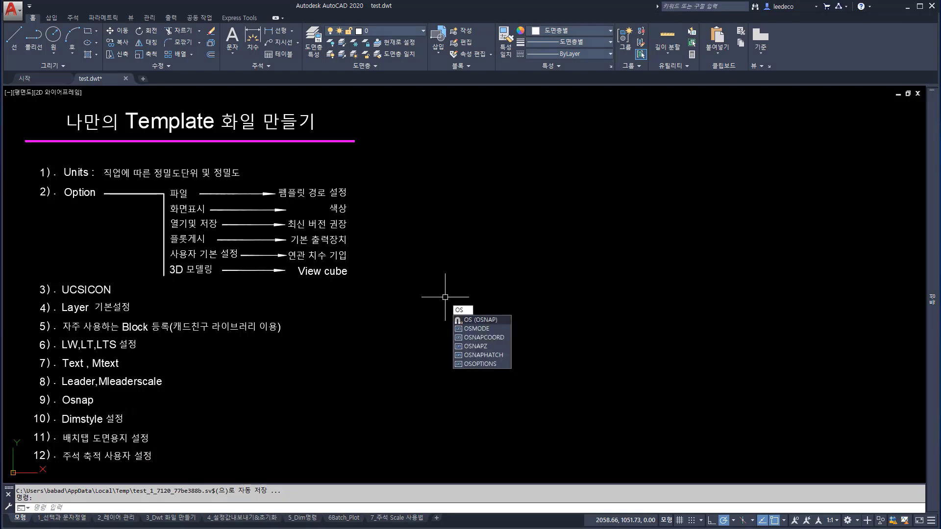
key("Return")
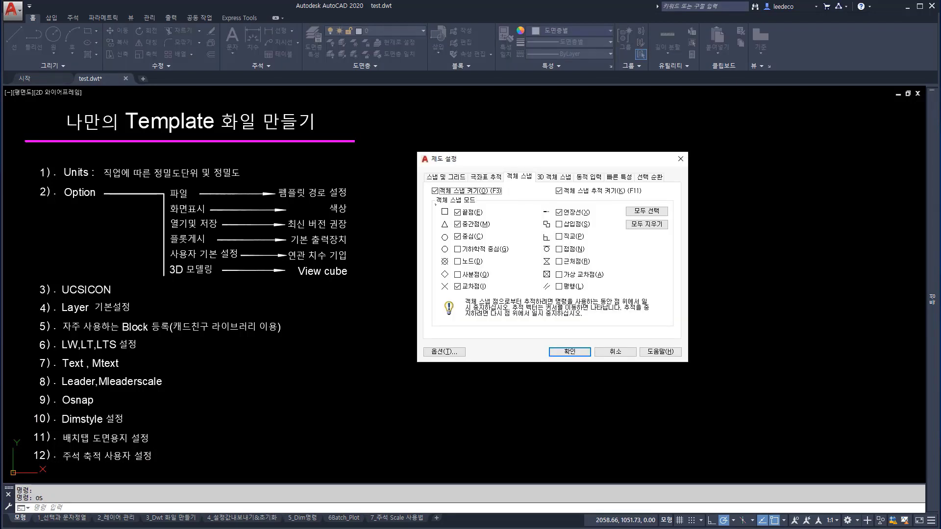
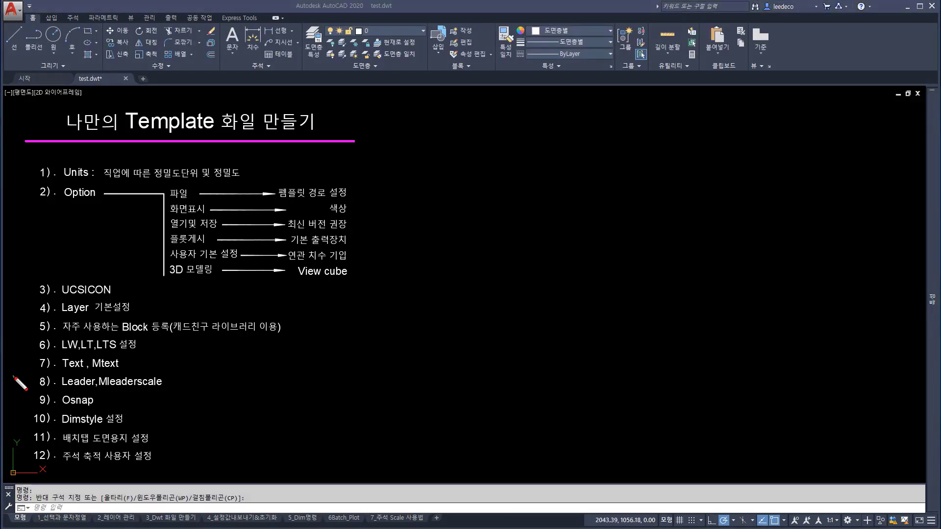
mouse_move(22, 415)
left_mouse_down()
mouse_move(114, 457)
mouse_move(192, 471)
left_mouse_up()
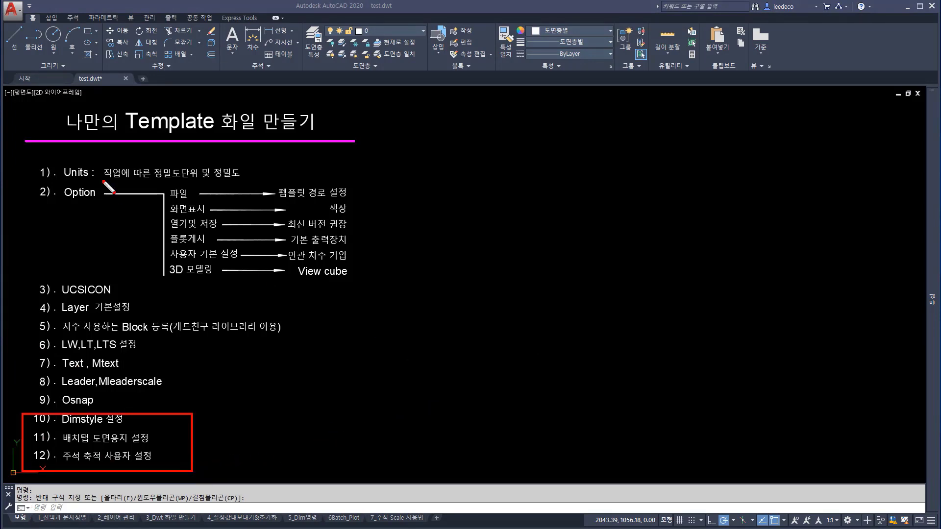
left_click_drag(28, 121, 383, 471)
key("Escape")
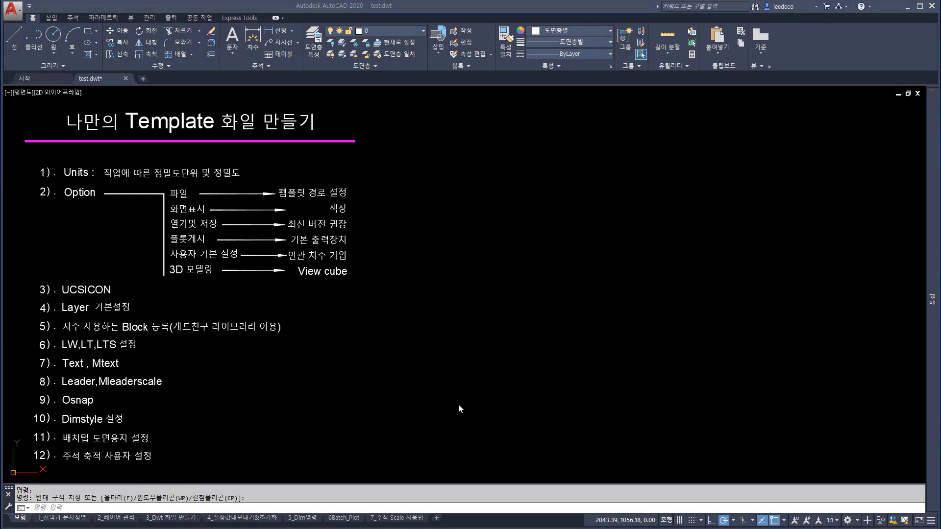
left_click(479, 441)
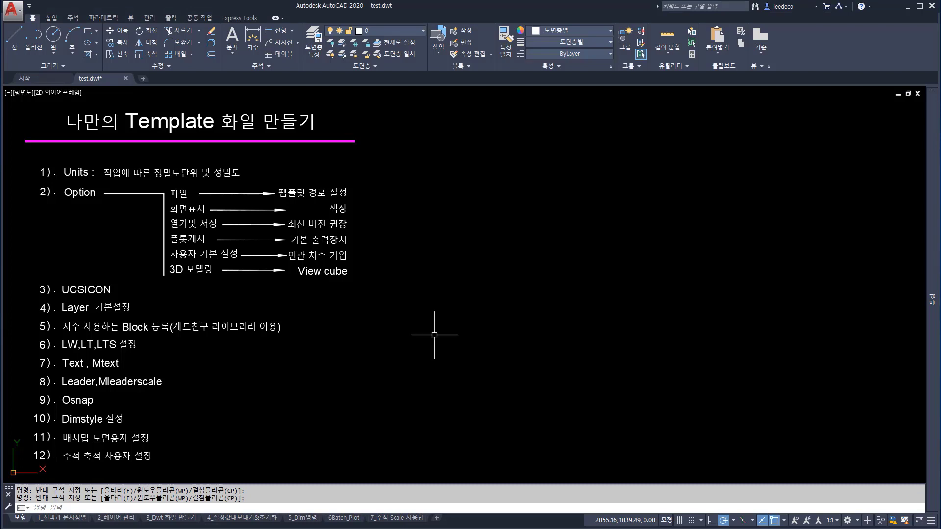
- Save the test.dwt template file
key("ctrl+s")
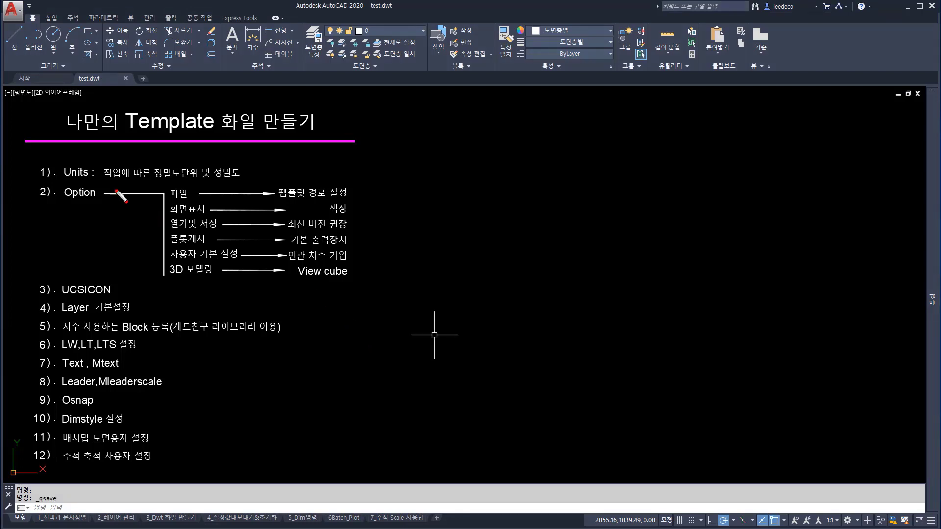
mouse_move(20, 113)
left_mouse_down()
mouse_move(198, 391)
mouse_move(378, 469)
left_mouse_up()
key("Escape")
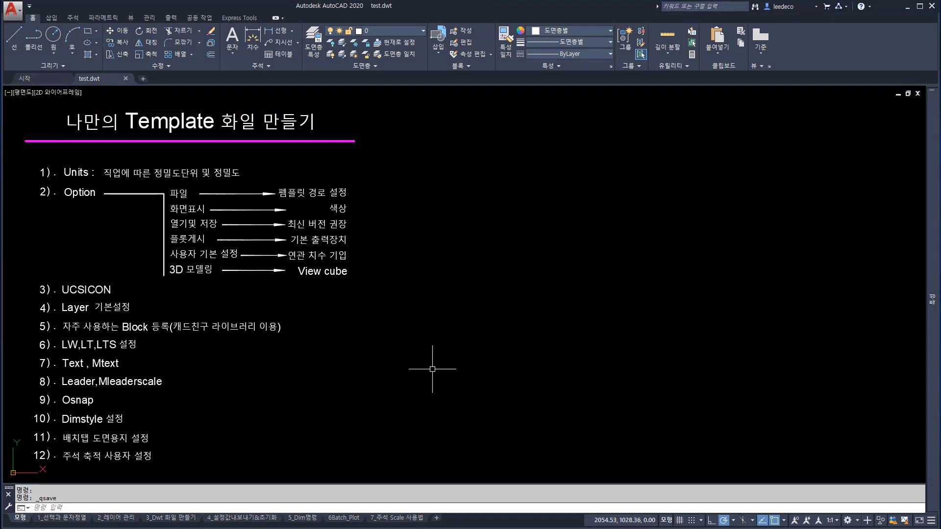